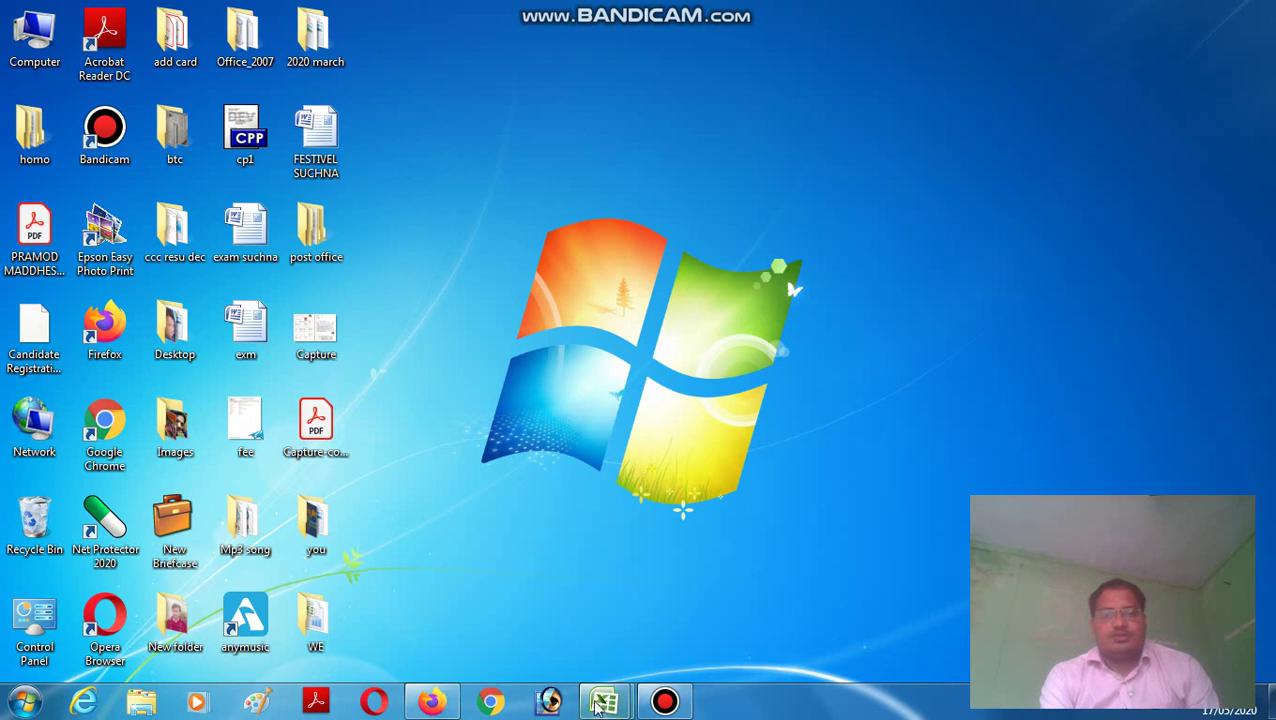
Step: Switch to the we2 workbook in Excel
mouse_move(598, 706)
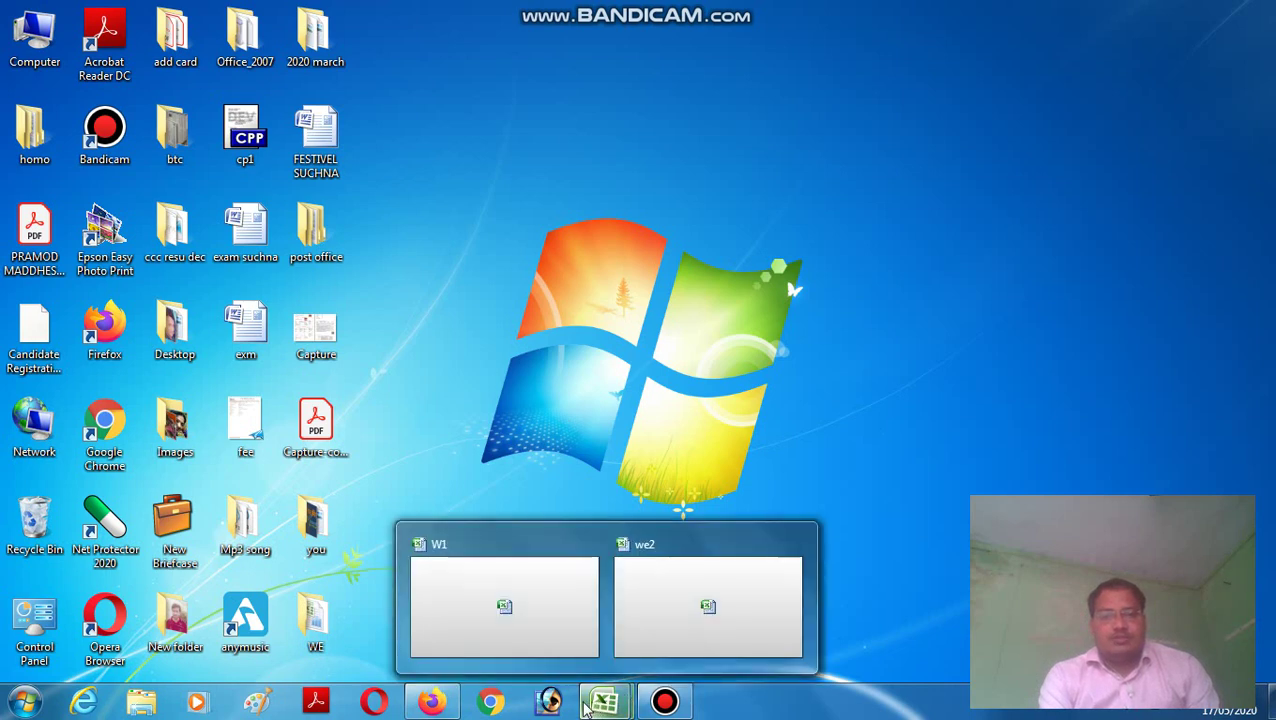
left_click(641, 643)
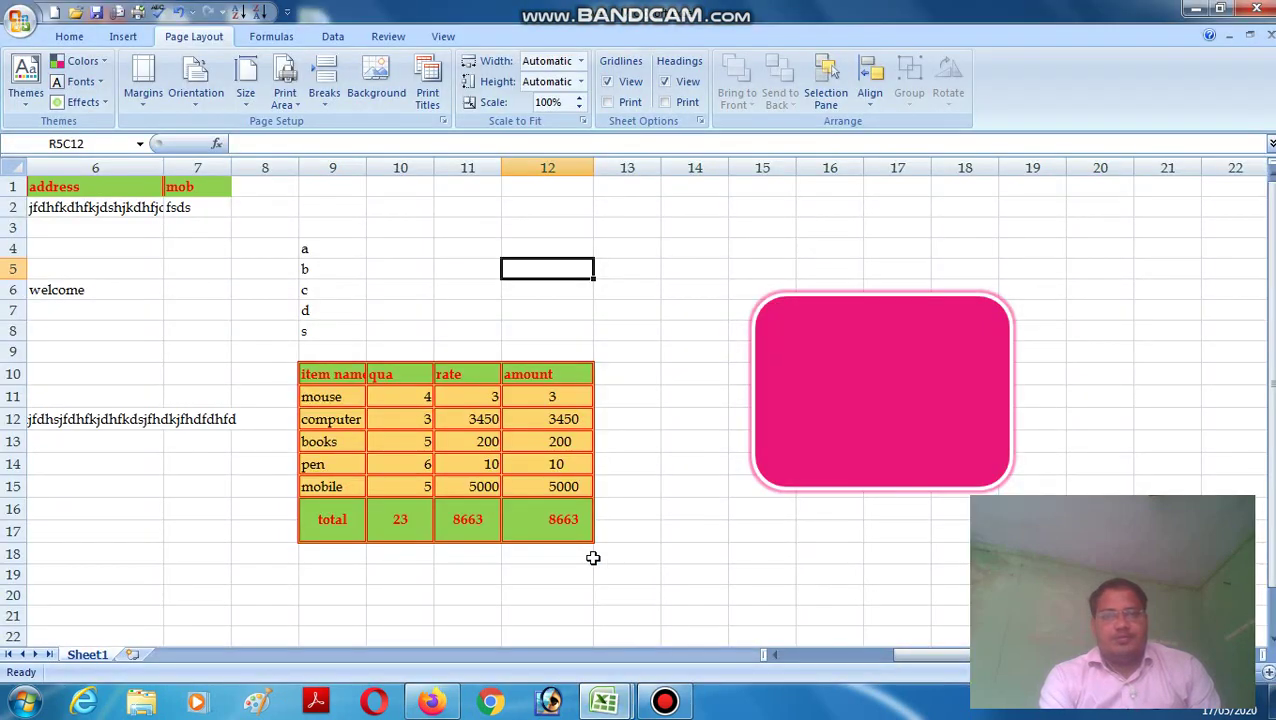
left_click(691, 480)
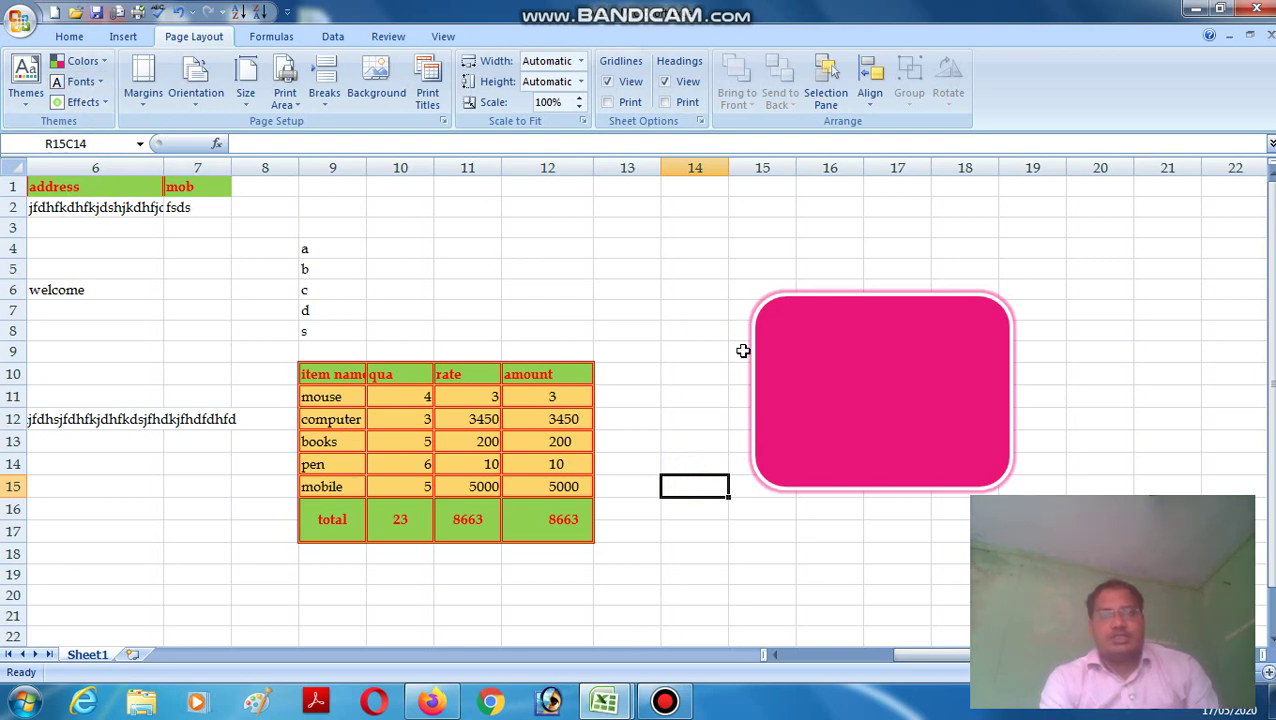
Step: Delete the pink rounded rectangle and widen column 9 so the item name heading fits with room to spare
left_click(804, 370)
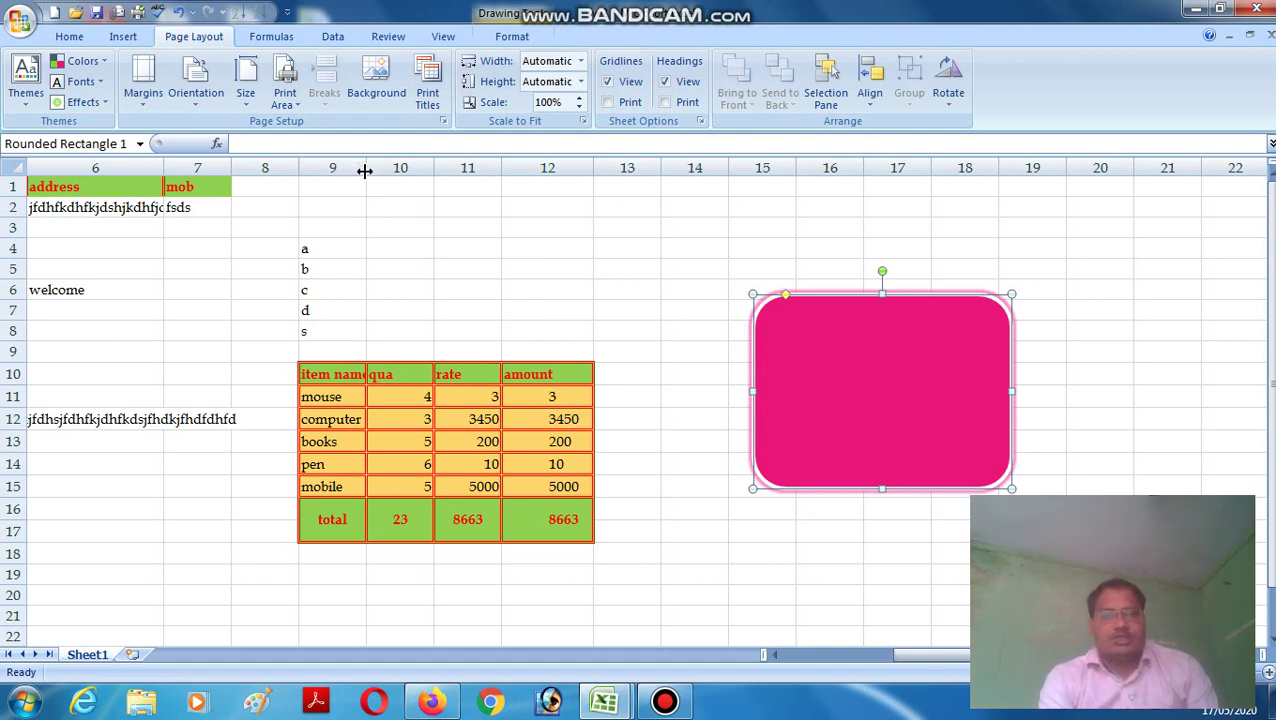
left_click_drag(366, 171, 385, 171)
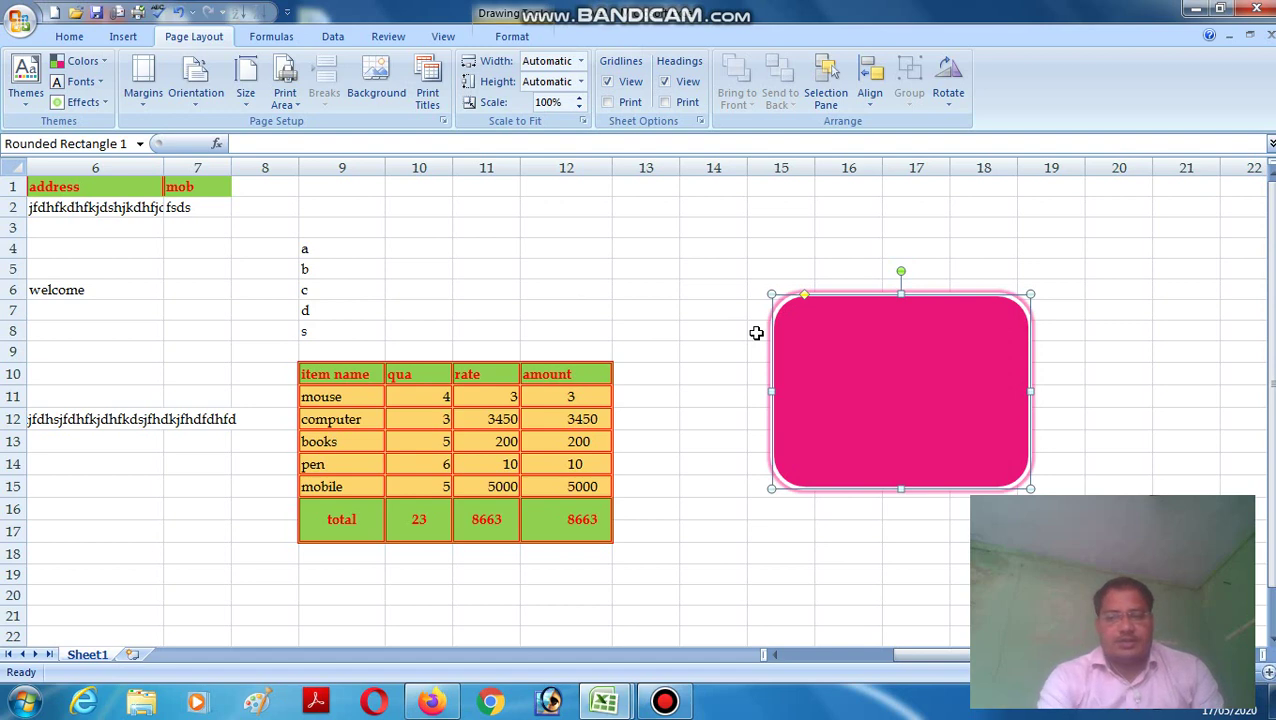
key("Delete")
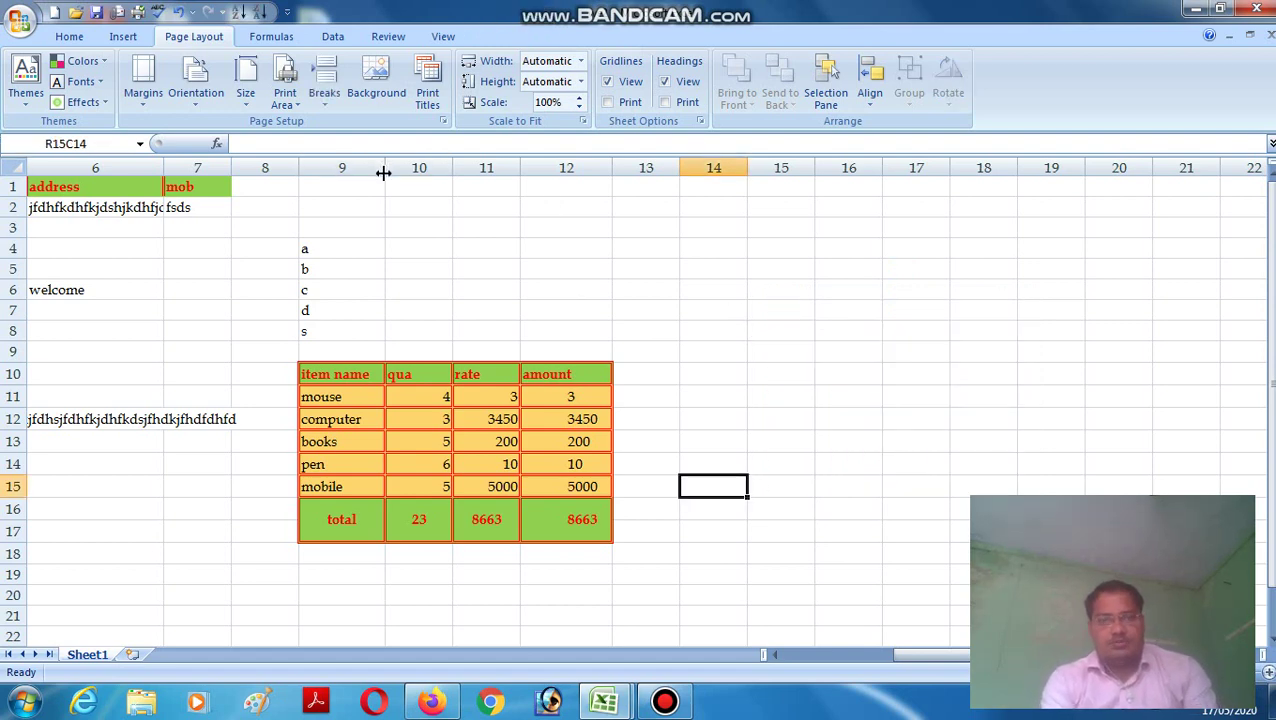
left_click_drag(383, 173, 426, 173)
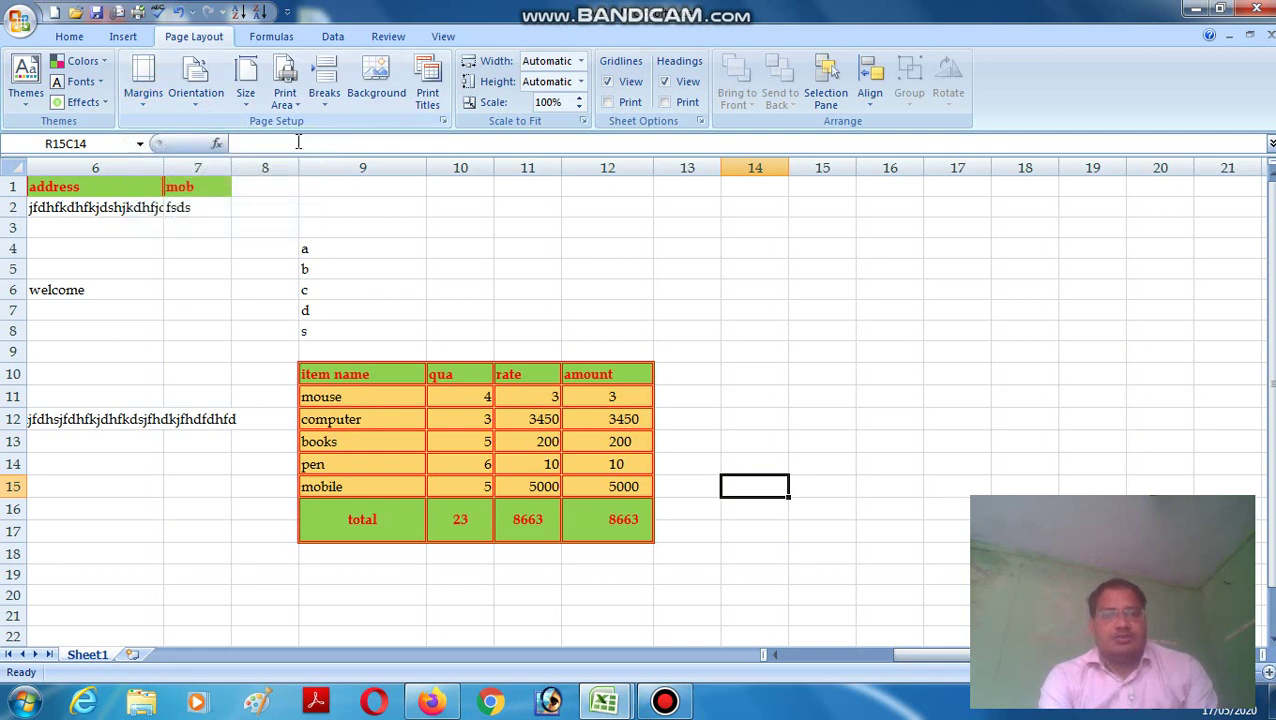
left_click(626, 335)
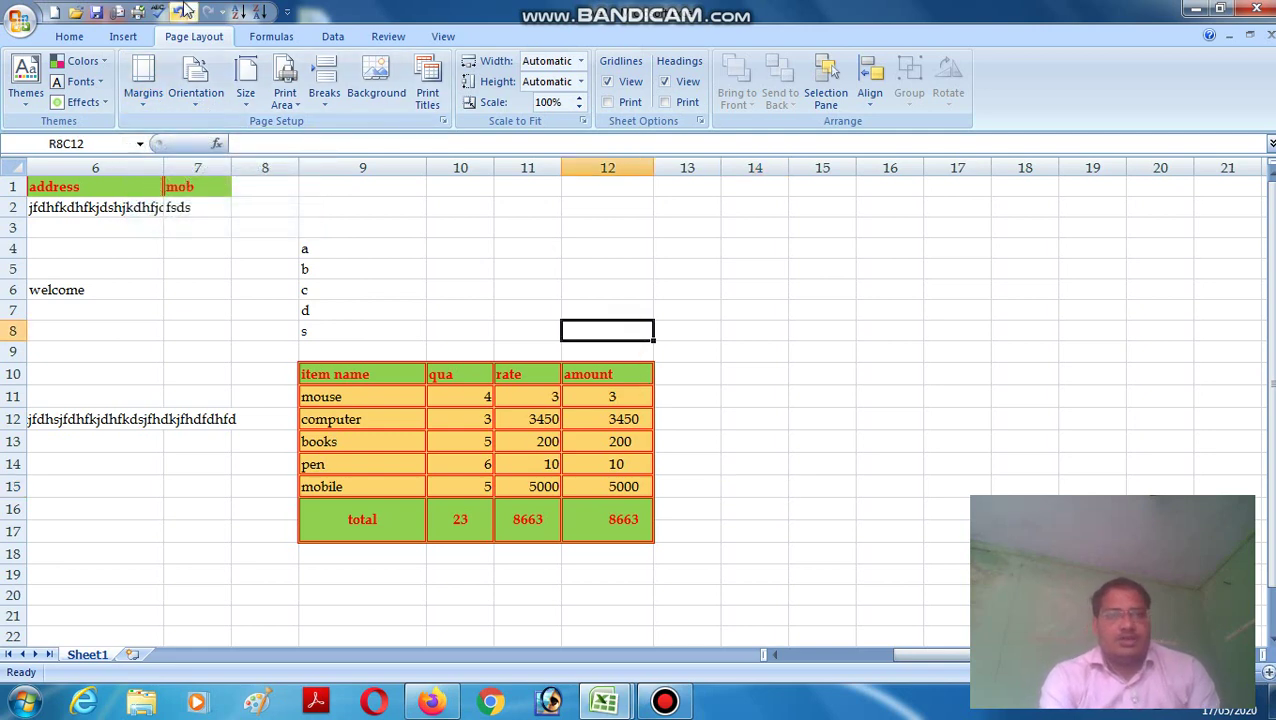
Step: Examine the sheet in Print Preview, close the preview and check where the page-break lines fall across the worksheet's columns
left_click(21, 23)
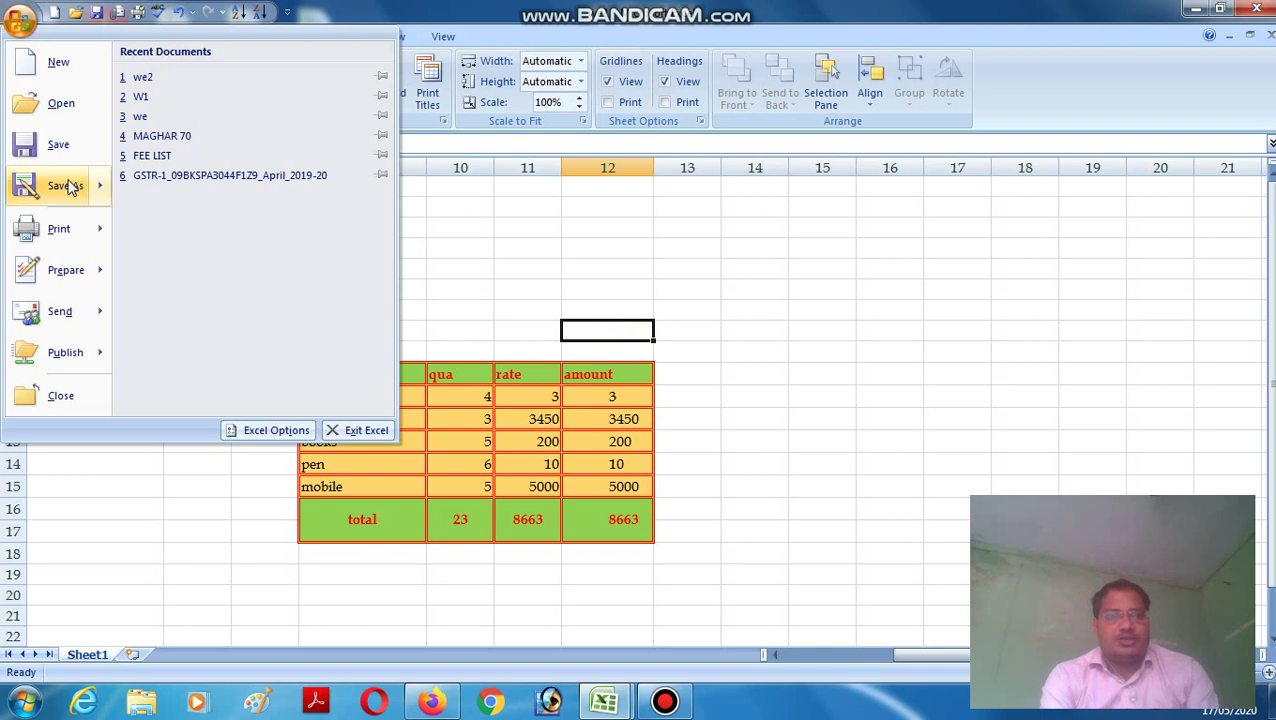
mouse_move(60, 228)
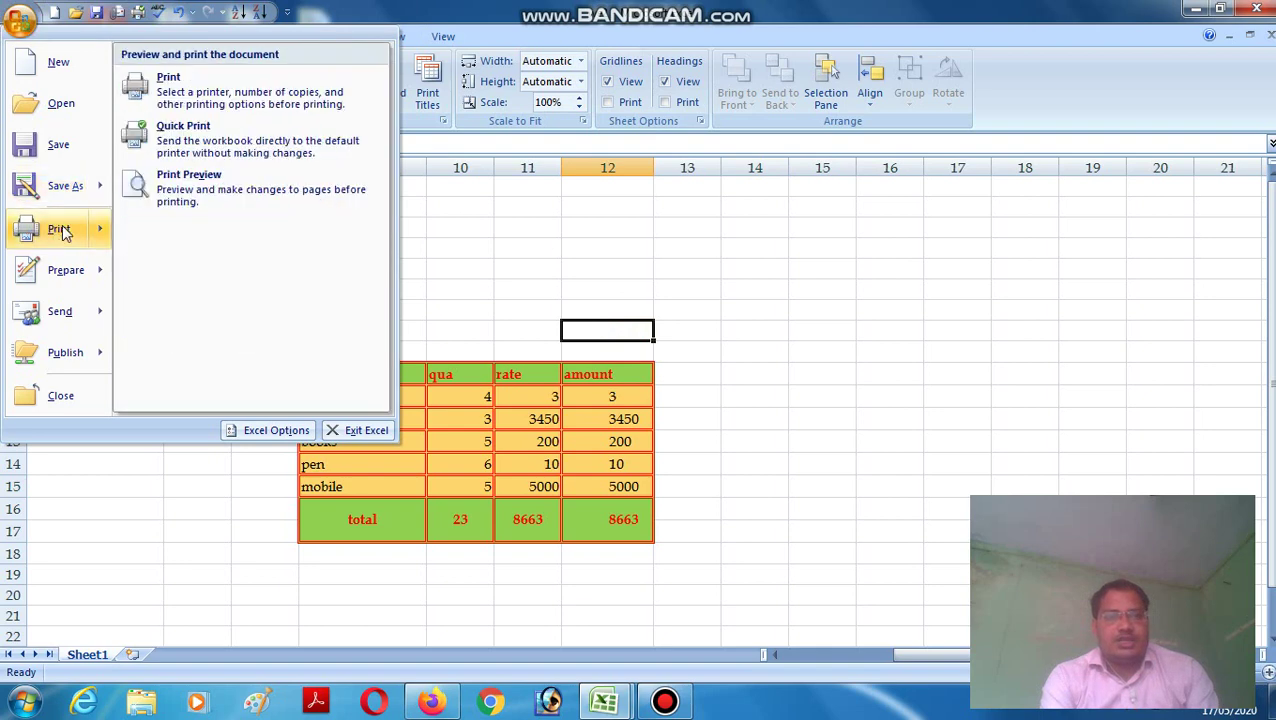
left_click(198, 199)
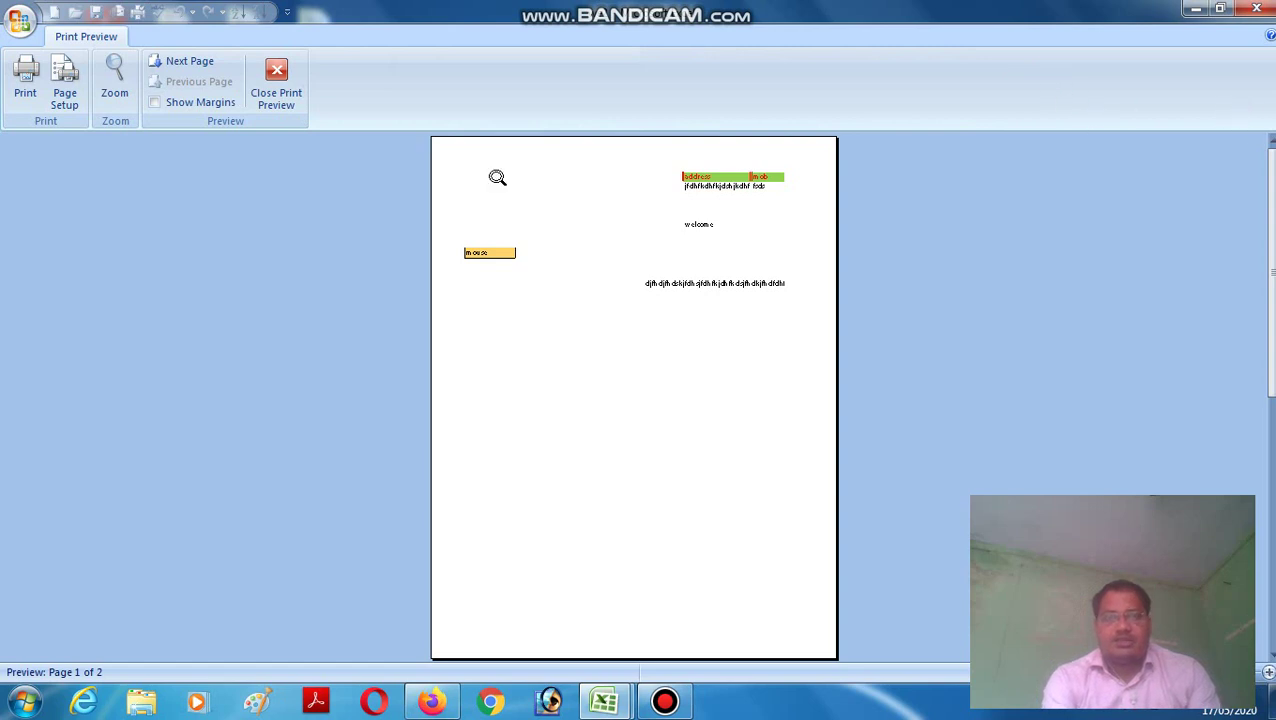
left_click(277, 88)
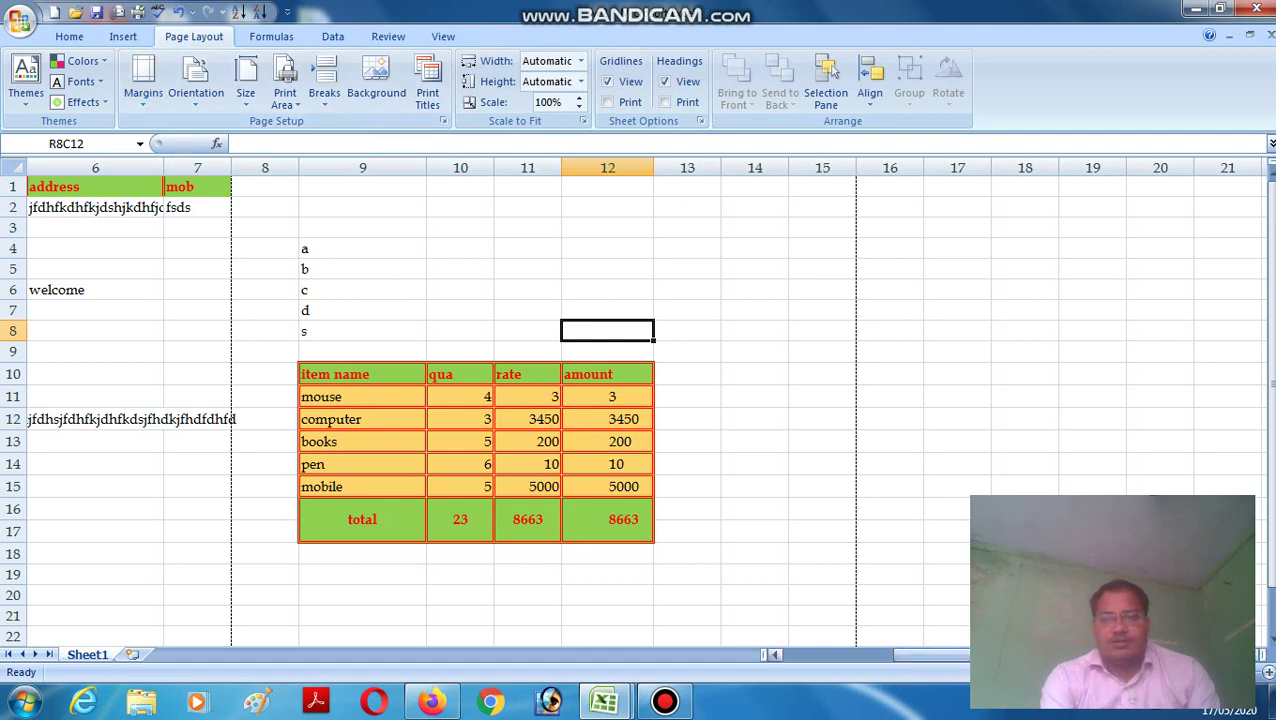
left_click_drag(1090, 655, 980, 655)
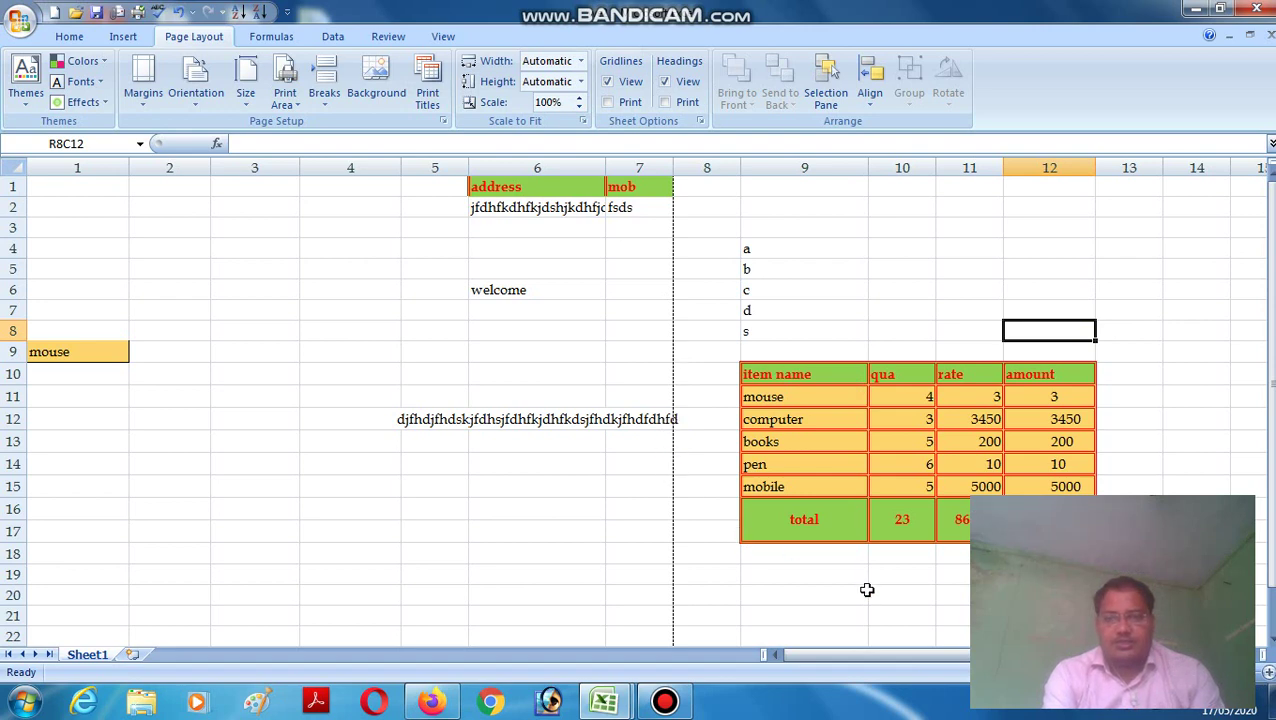
left_click_drag(863, 657, 936, 663)
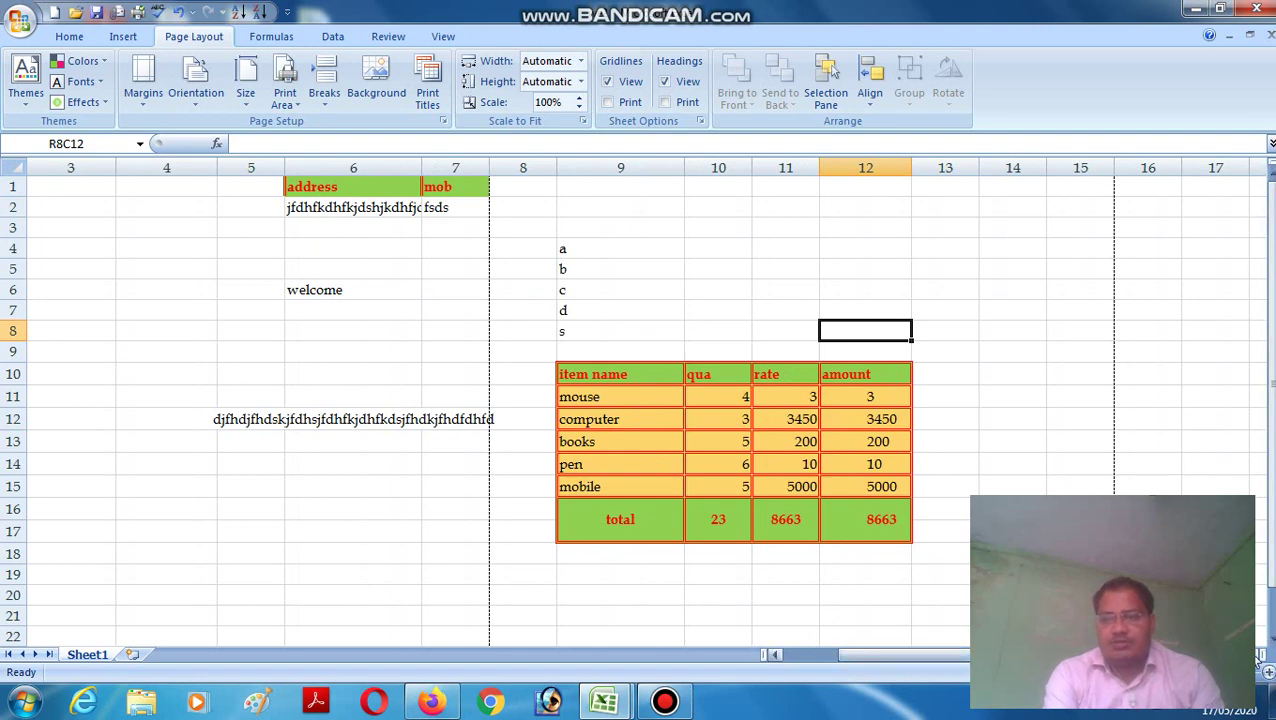
left_click_drag(1260, 658, 1260, 656)
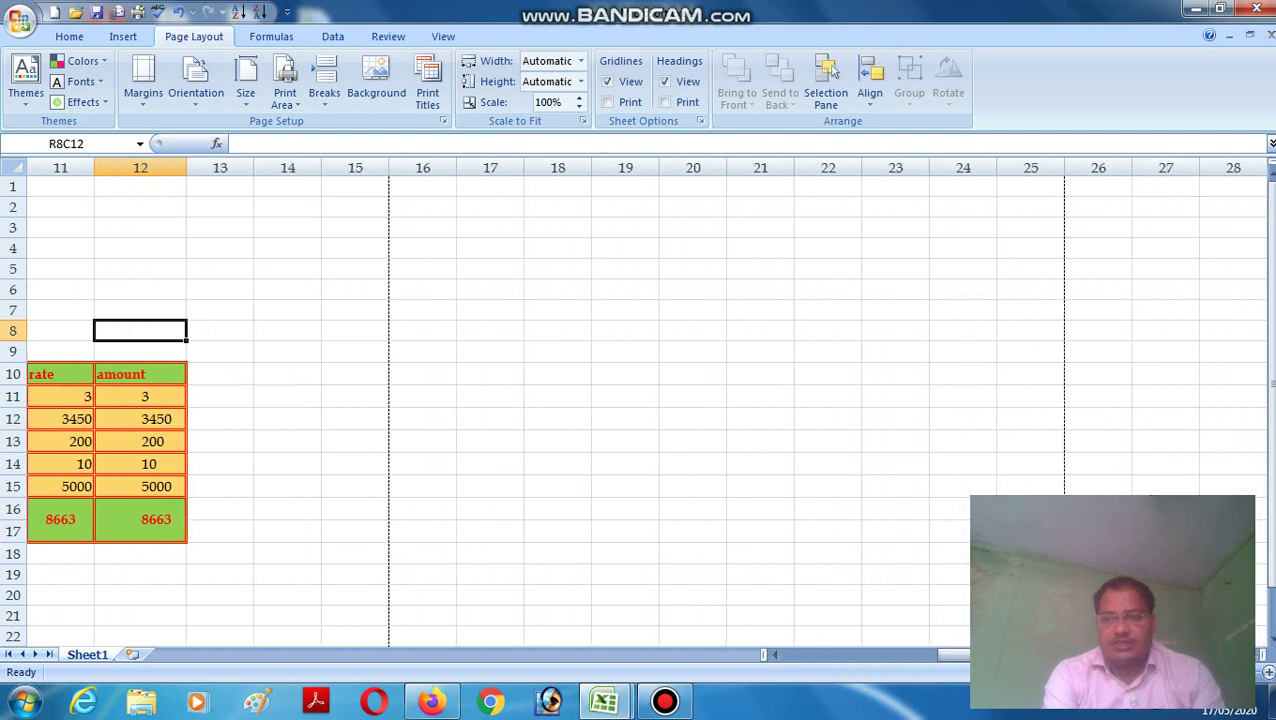
left_click_drag(1002, 657, 825, 641)
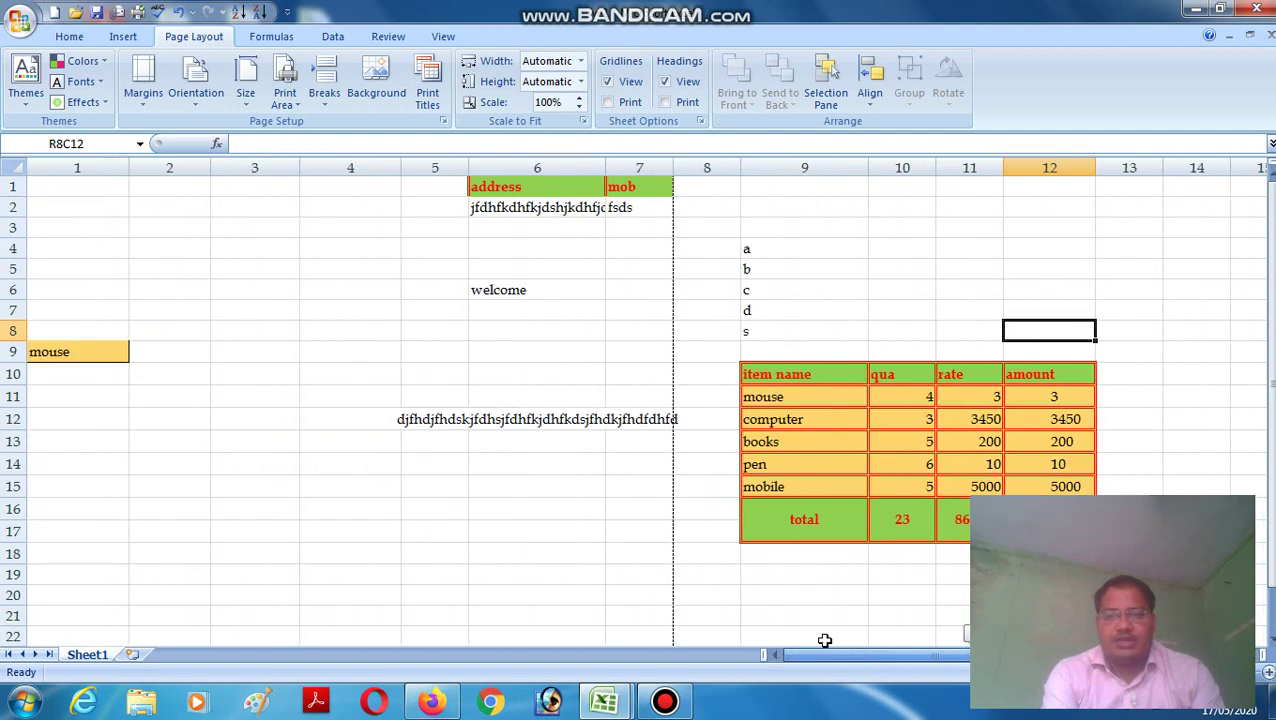
left_click_drag(584, 462, 808, 376)
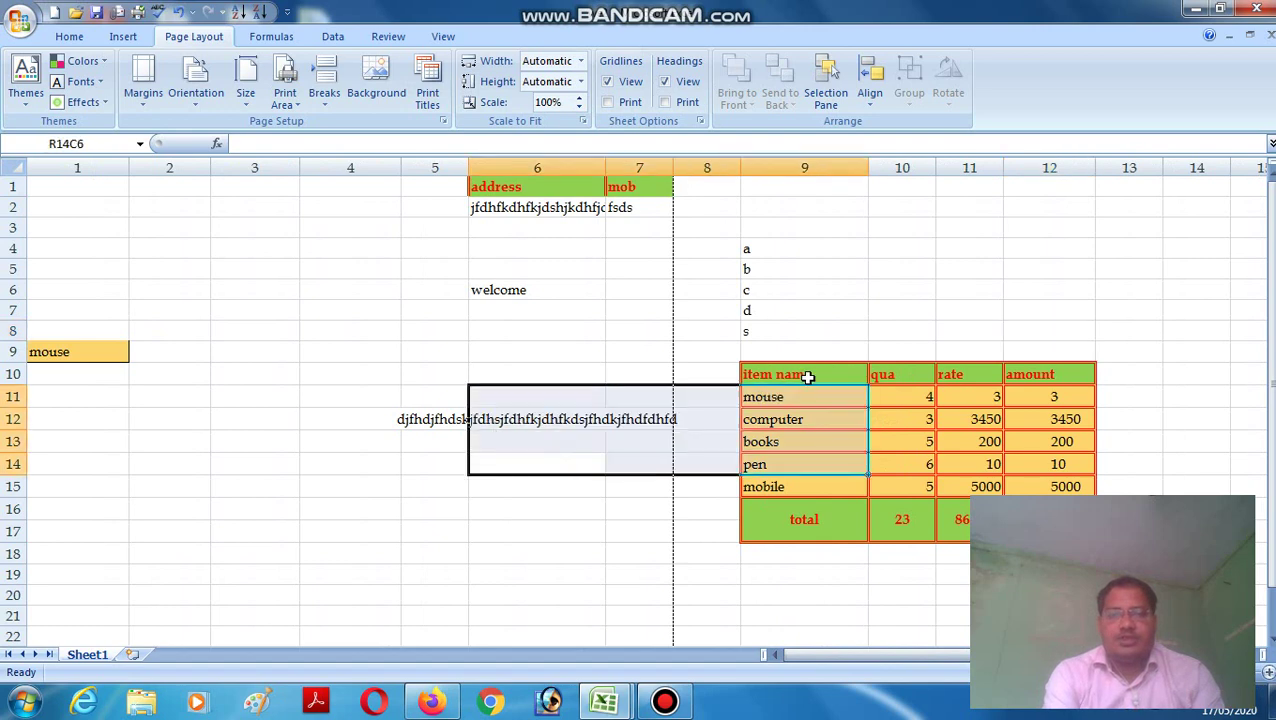
left_click(817, 330)
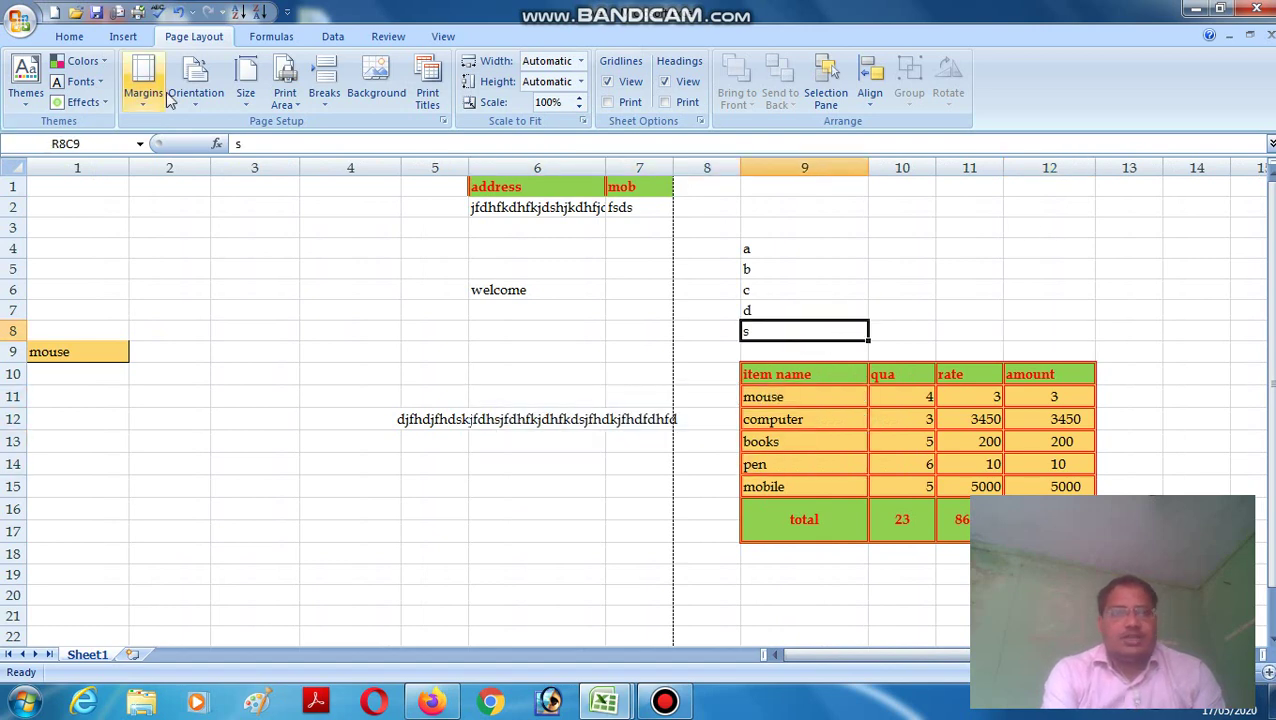
Step: Try the Normal and Wide page margin presets on the sheet
left_click(145, 96)
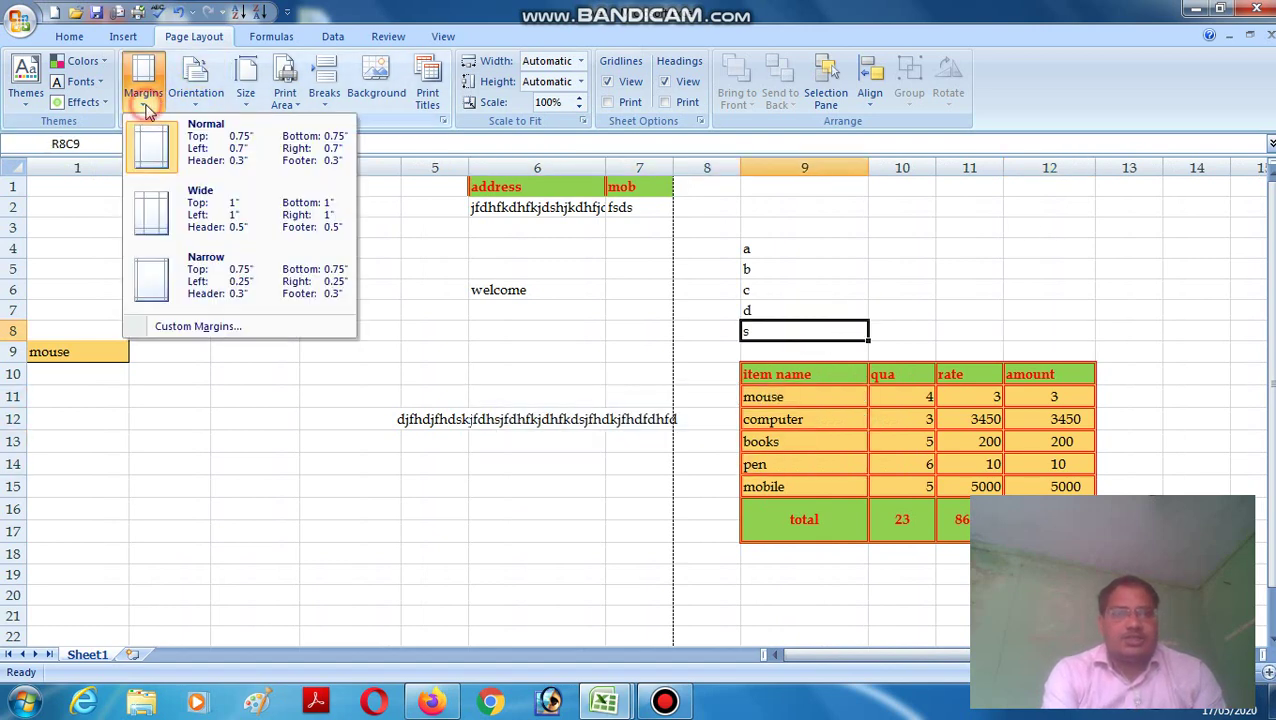
left_click(245, 152)
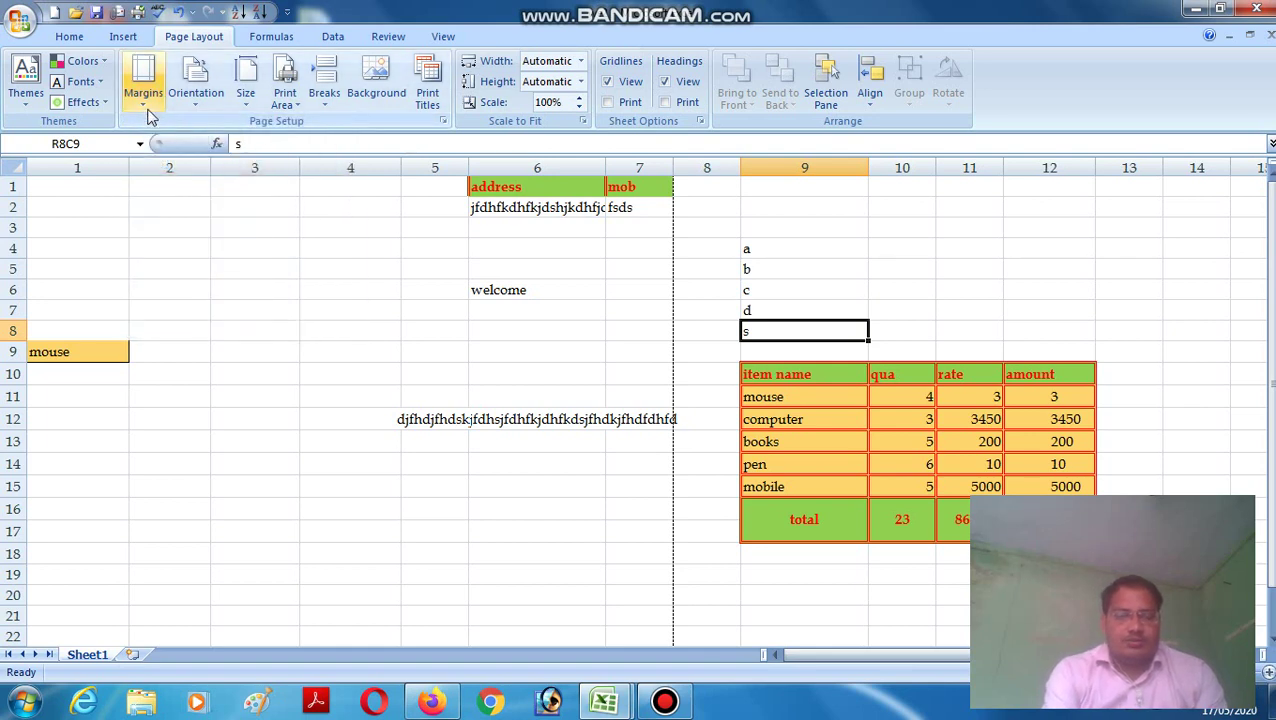
left_click(146, 110)
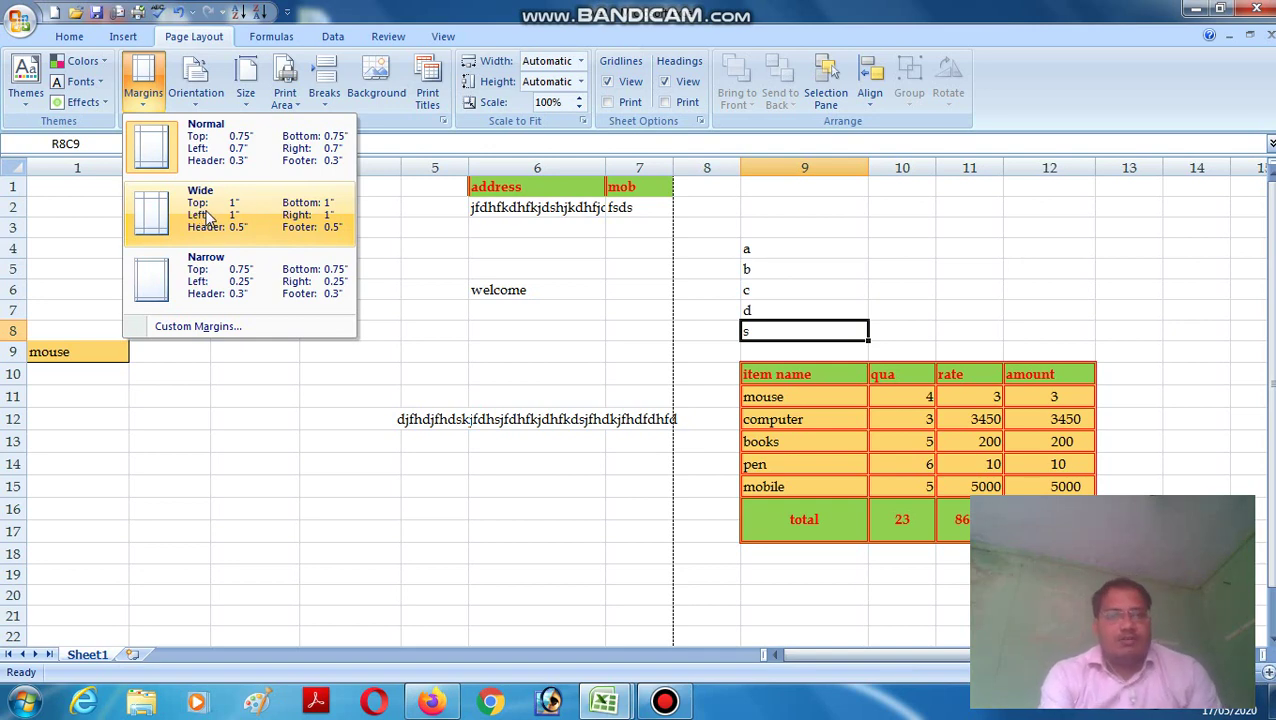
left_click(205, 216)
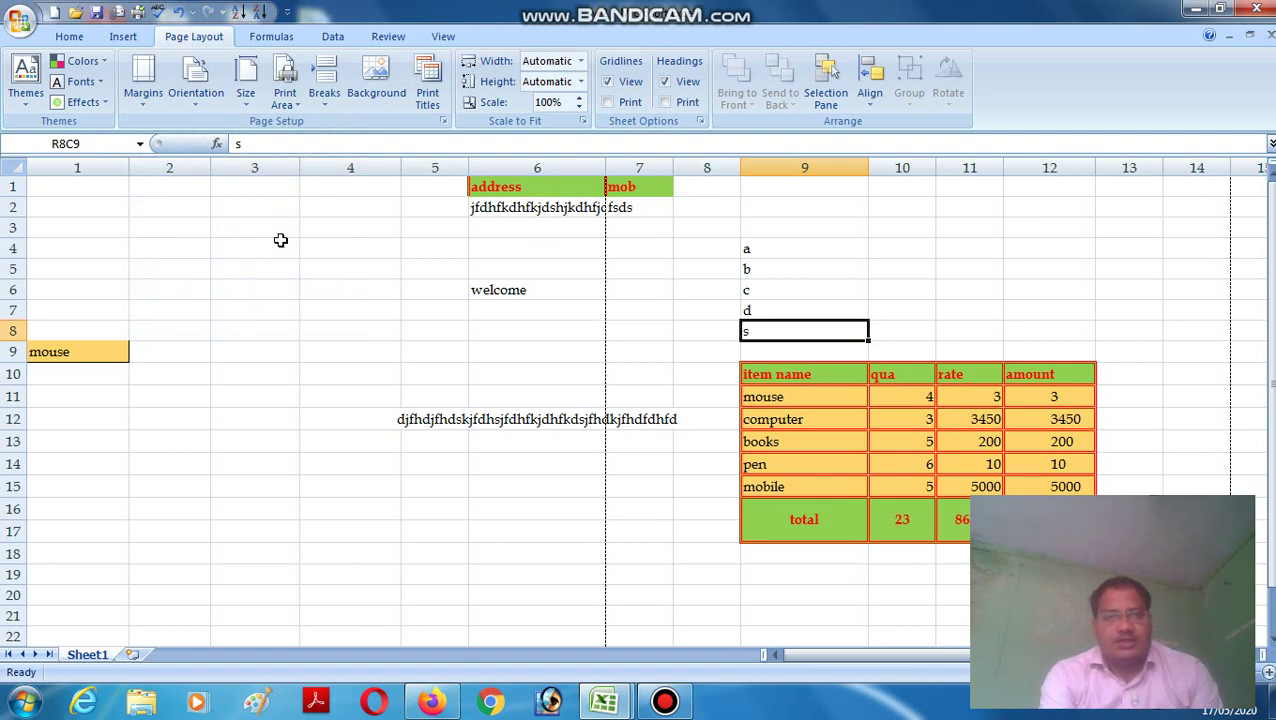
Step: Apply the Narrow page margin preset to the sheet
left_click(143, 98)
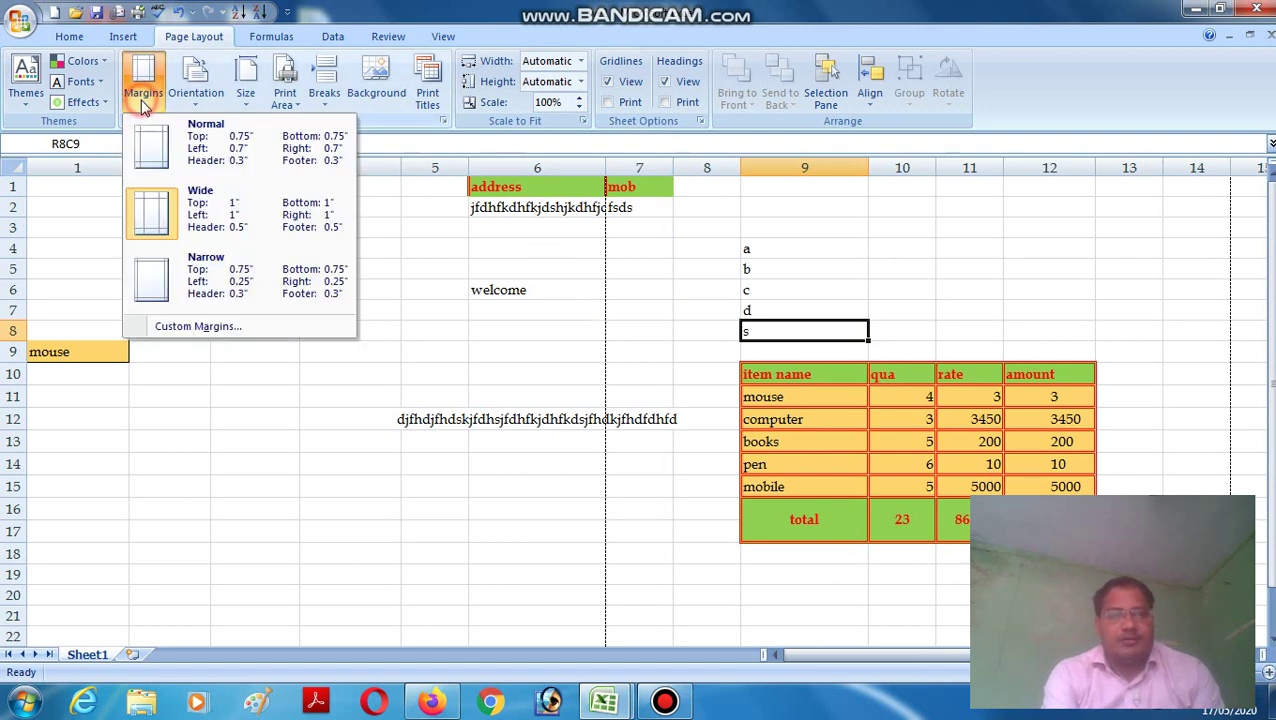
left_click(197, 277)
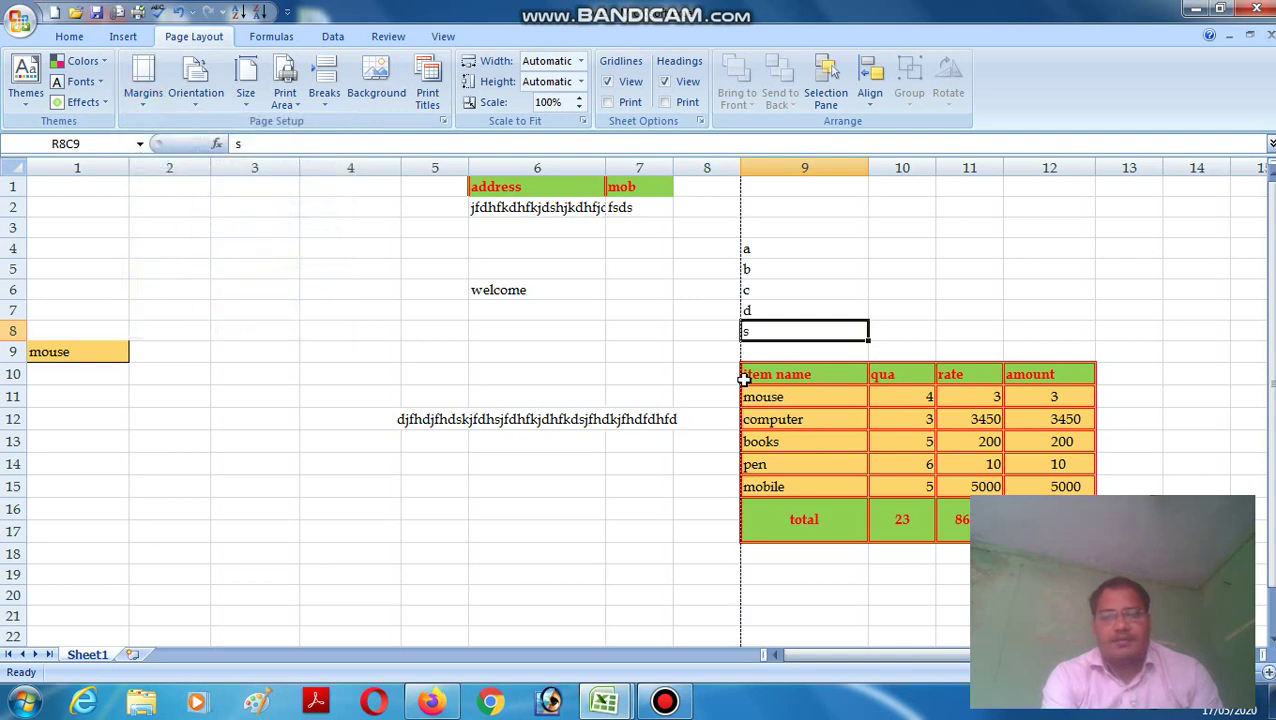
left_click_drag(750, 377, 854, 421)
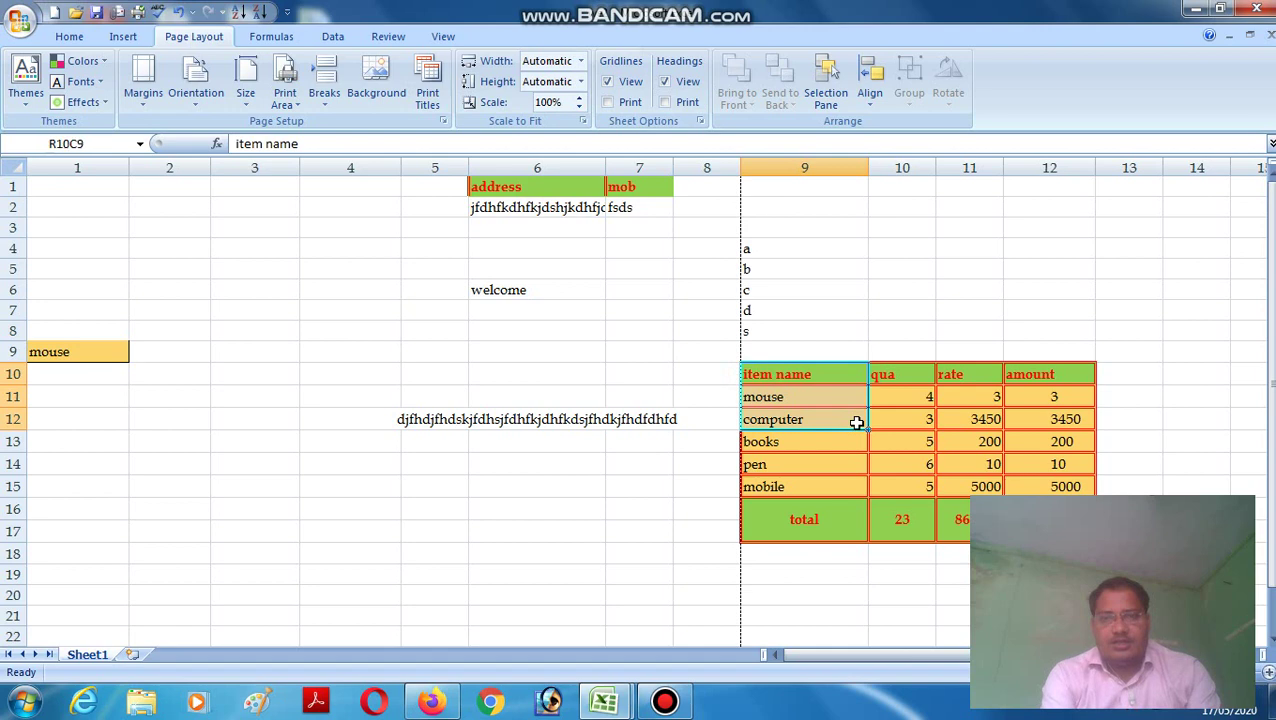
Step: Clear the filler text from columns 5 to 7 of row 12
left_click(430, 419)
key("BackSpace")
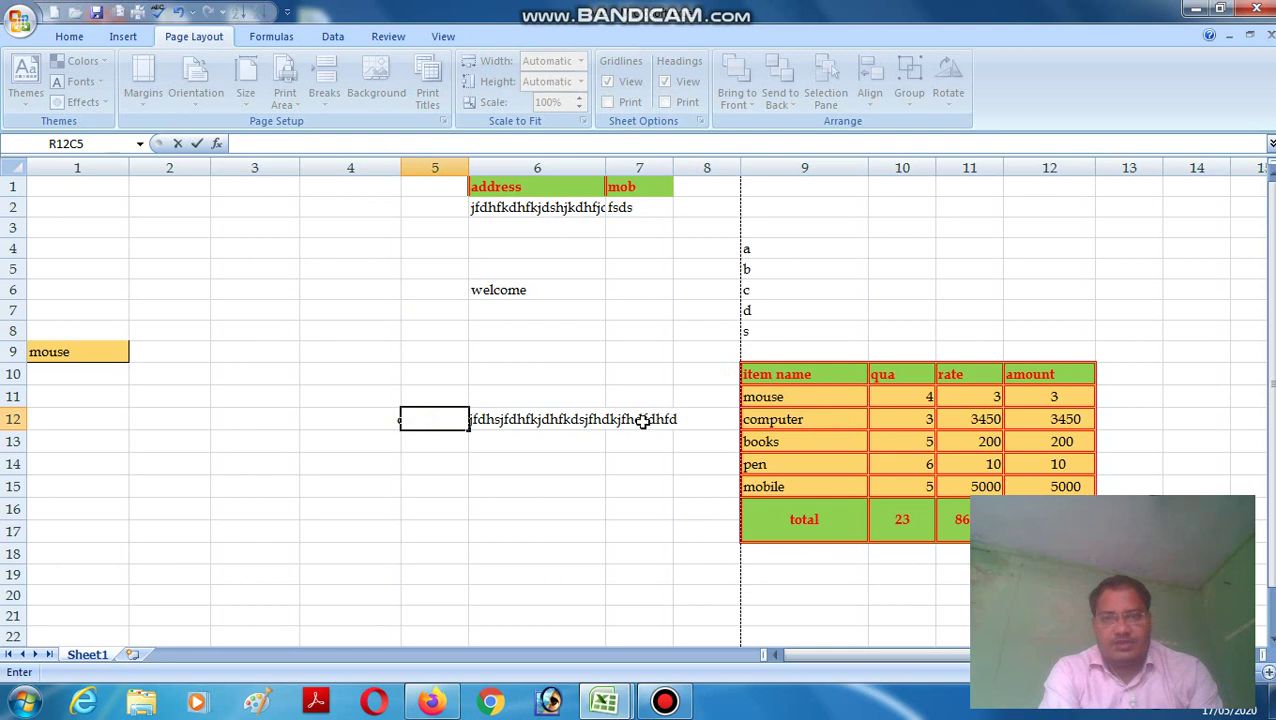
left_click(641, 419)
key("BackSpace")
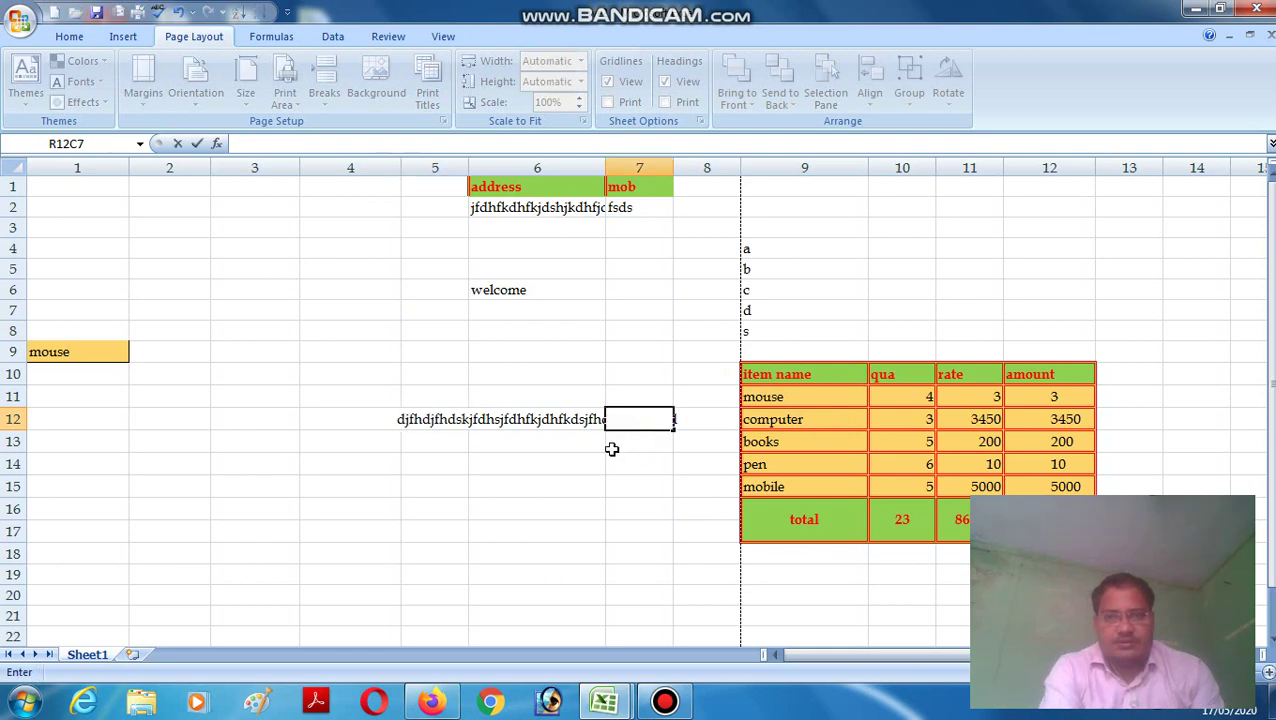
left_click(578, 420)
key("BackSpace")
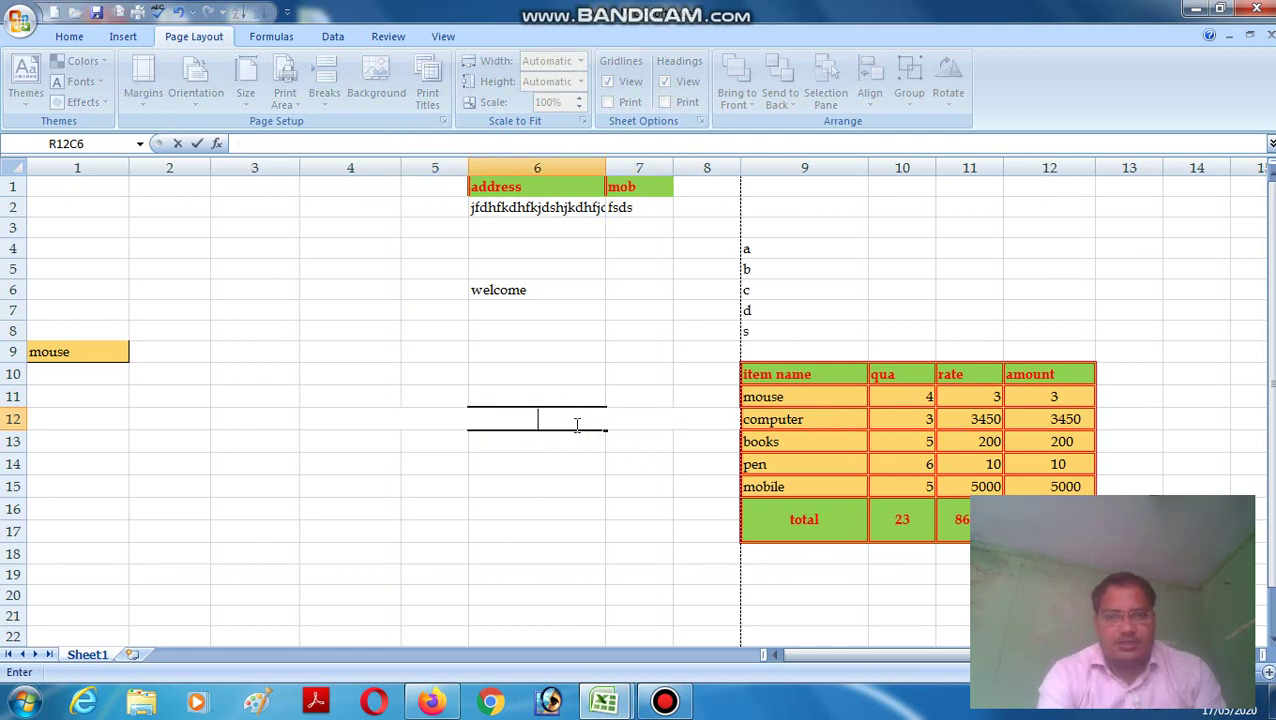
left_click(455, 395)
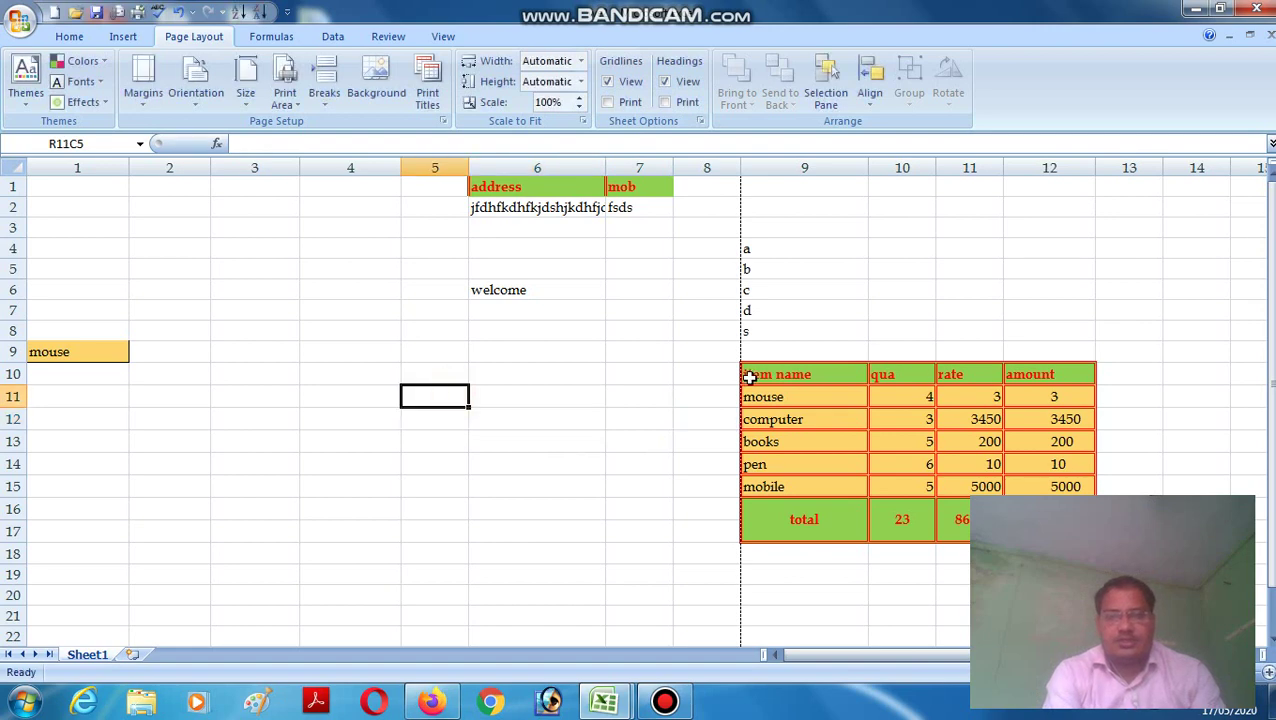
Step: Move the whole item table, including its total row, so that it starts at row 10, column 3
left_click_drag(752, 373, 1050, 526)
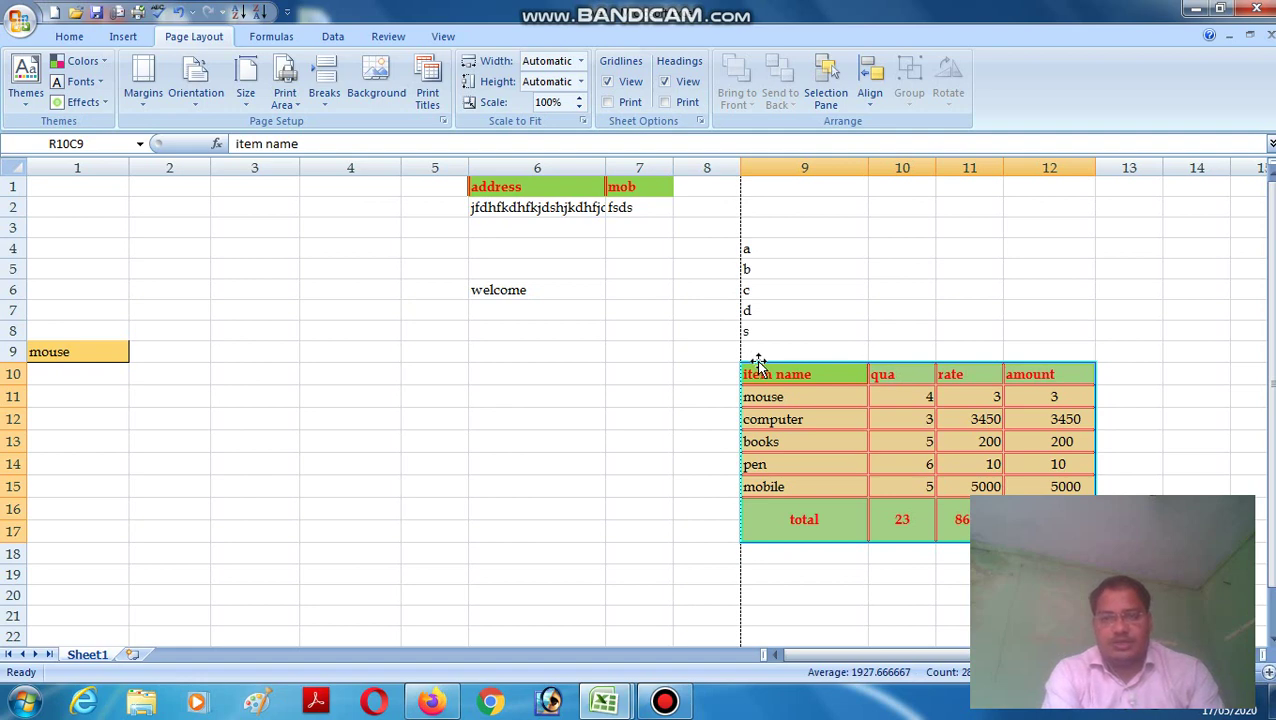
left_click_drag(758, 362, 251, 374)
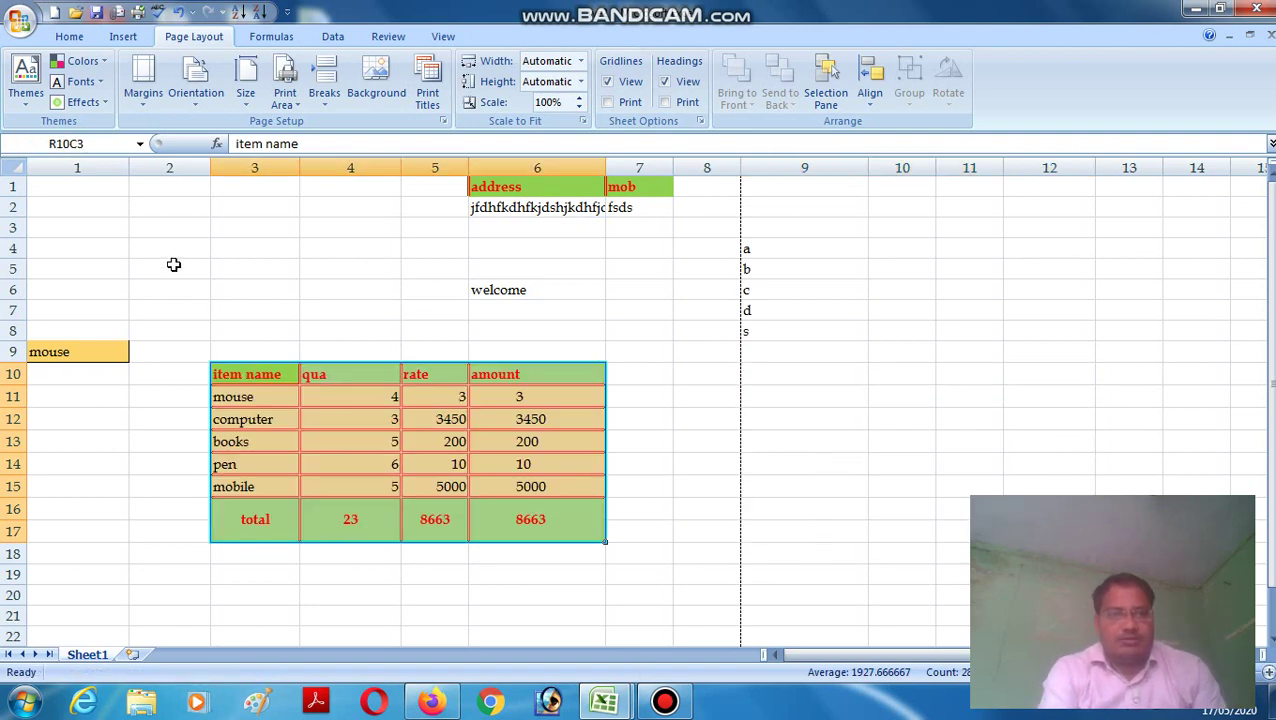
Step: Set the custom top and bottom page margins to 1 inch each
left_click(139, 100)
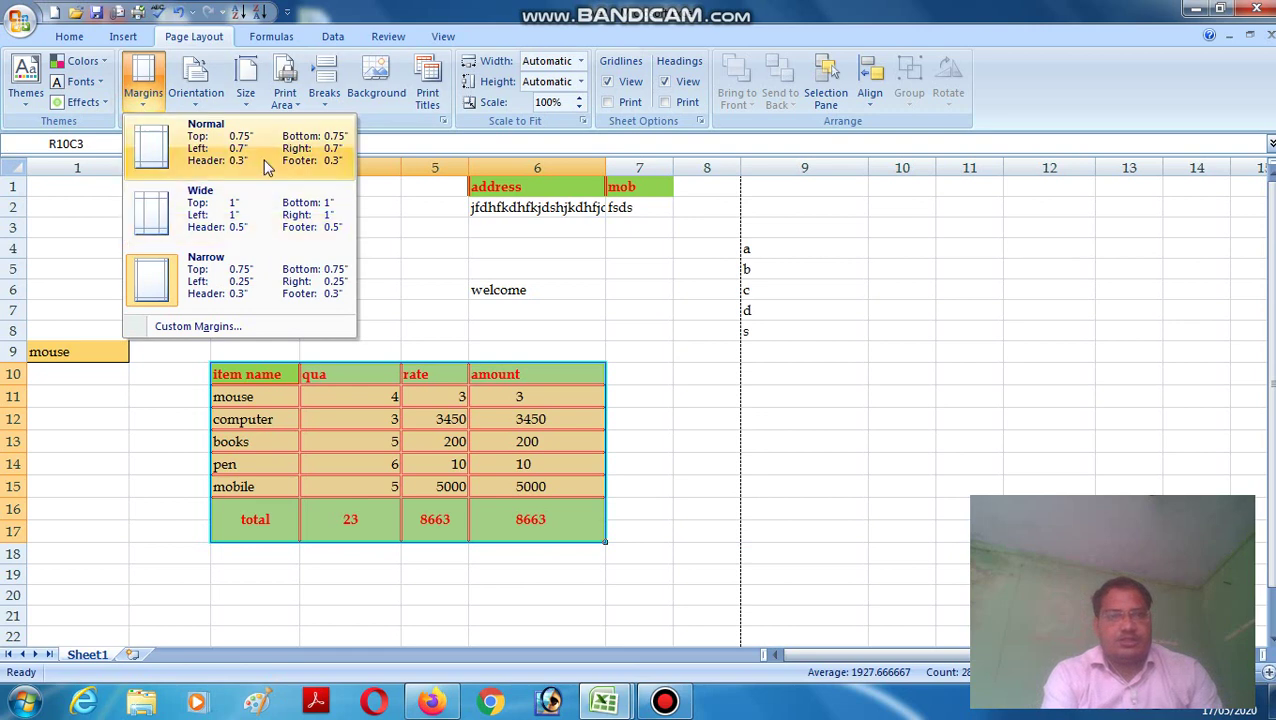
left_click(174, 328)
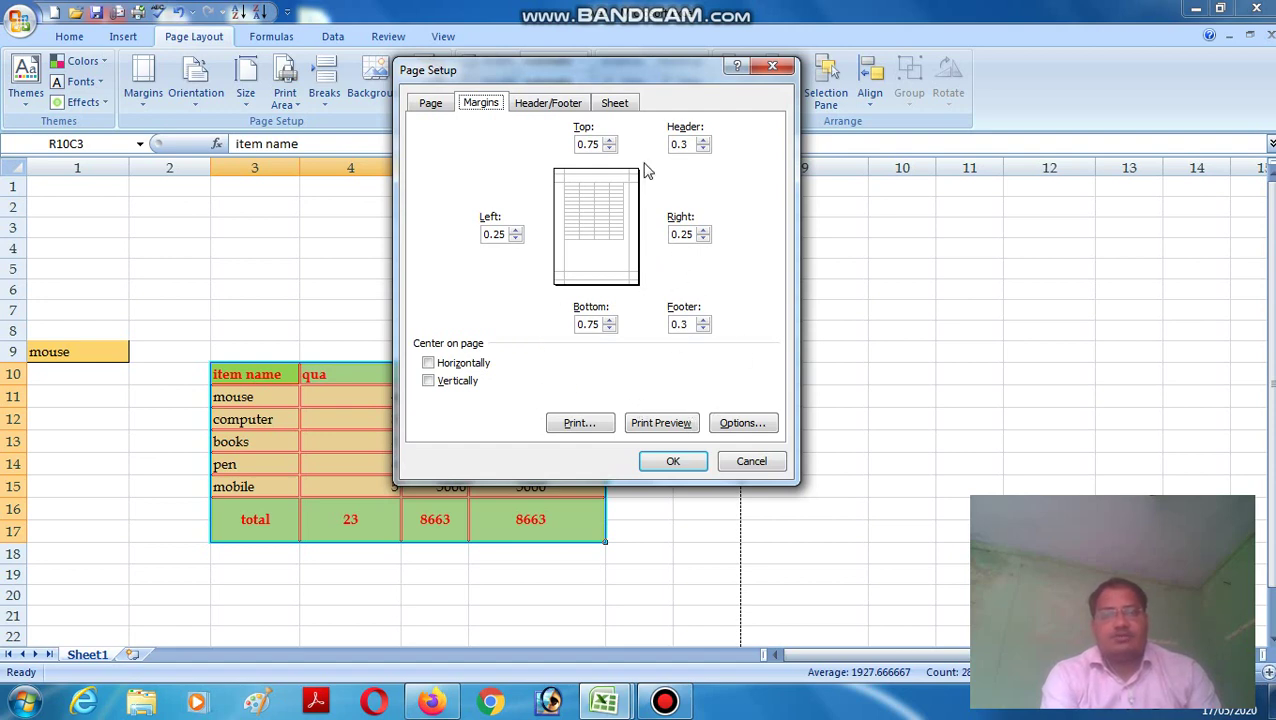
left_click_drag(574, 70, 952, 54)
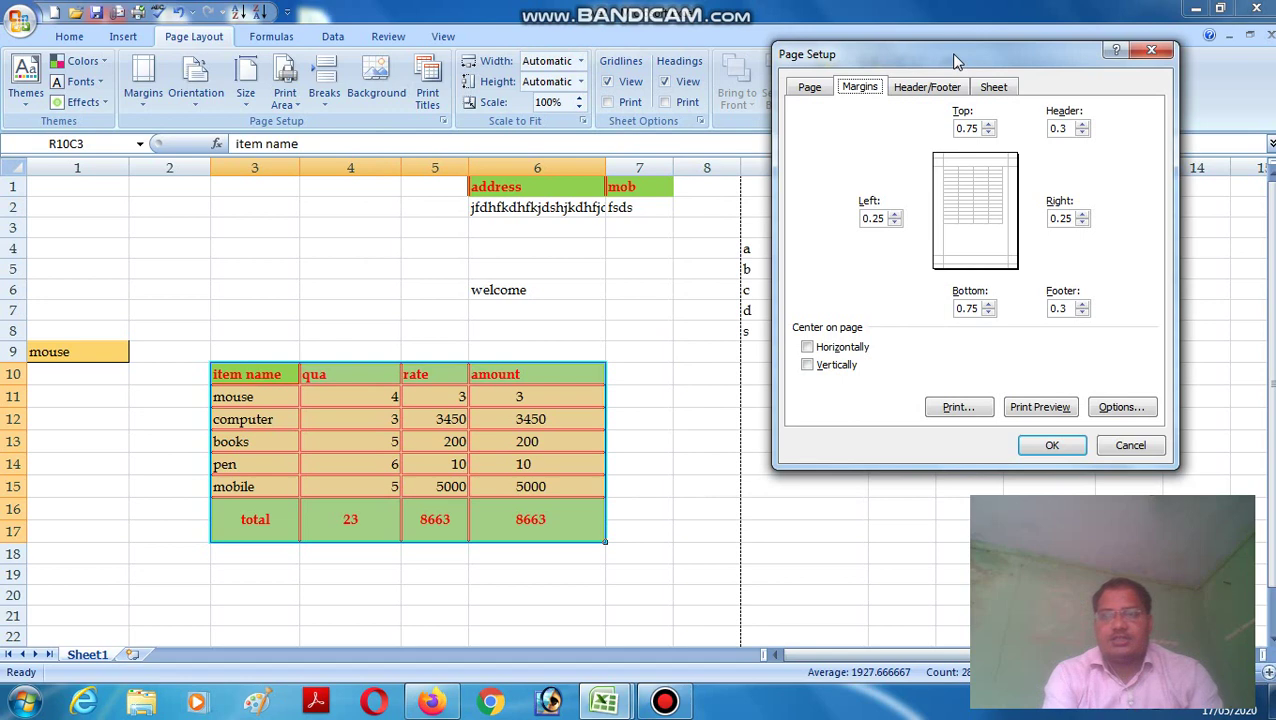
left_click(972, 128)
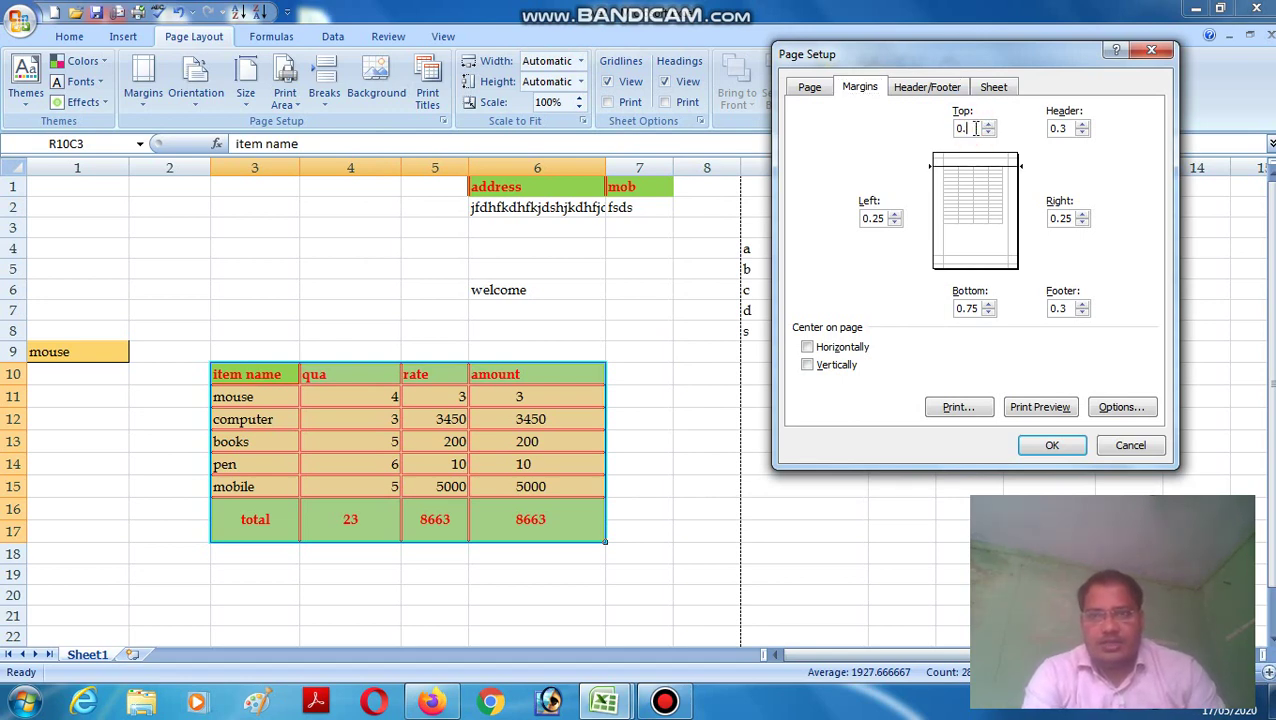
key("BackSpace")
key("BackSpace")
type("1")
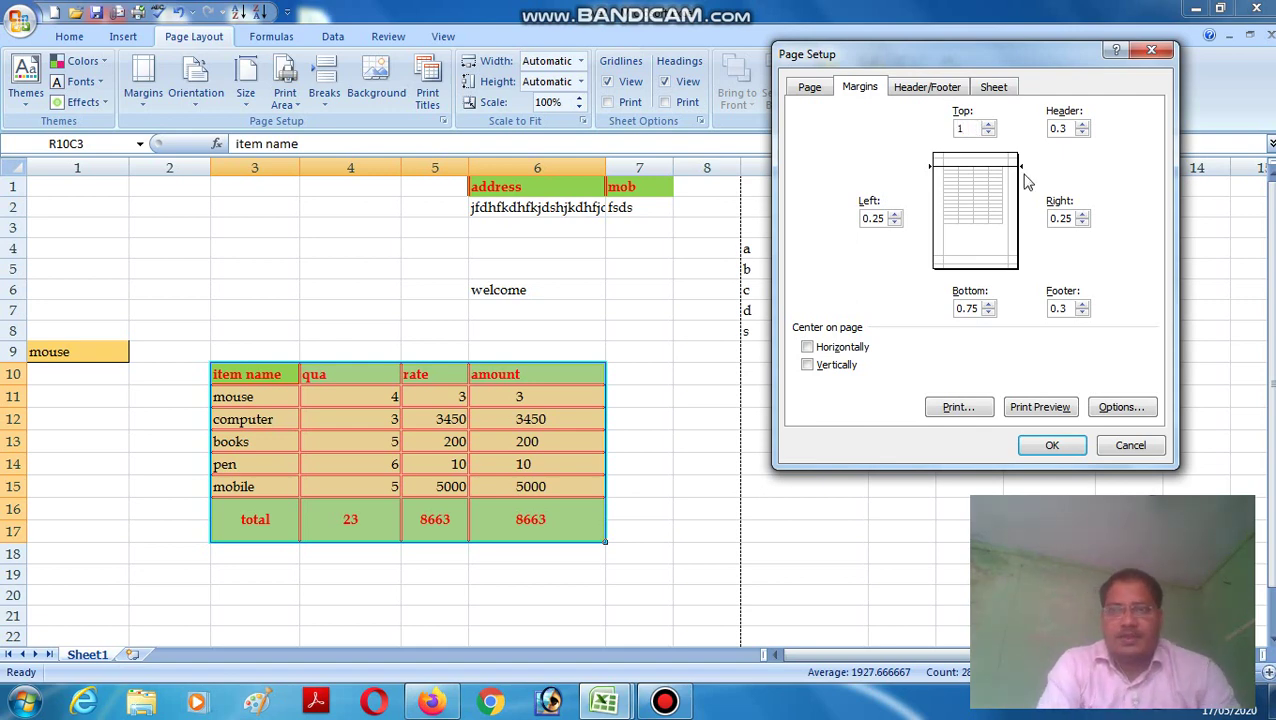
left_click(977, 308)
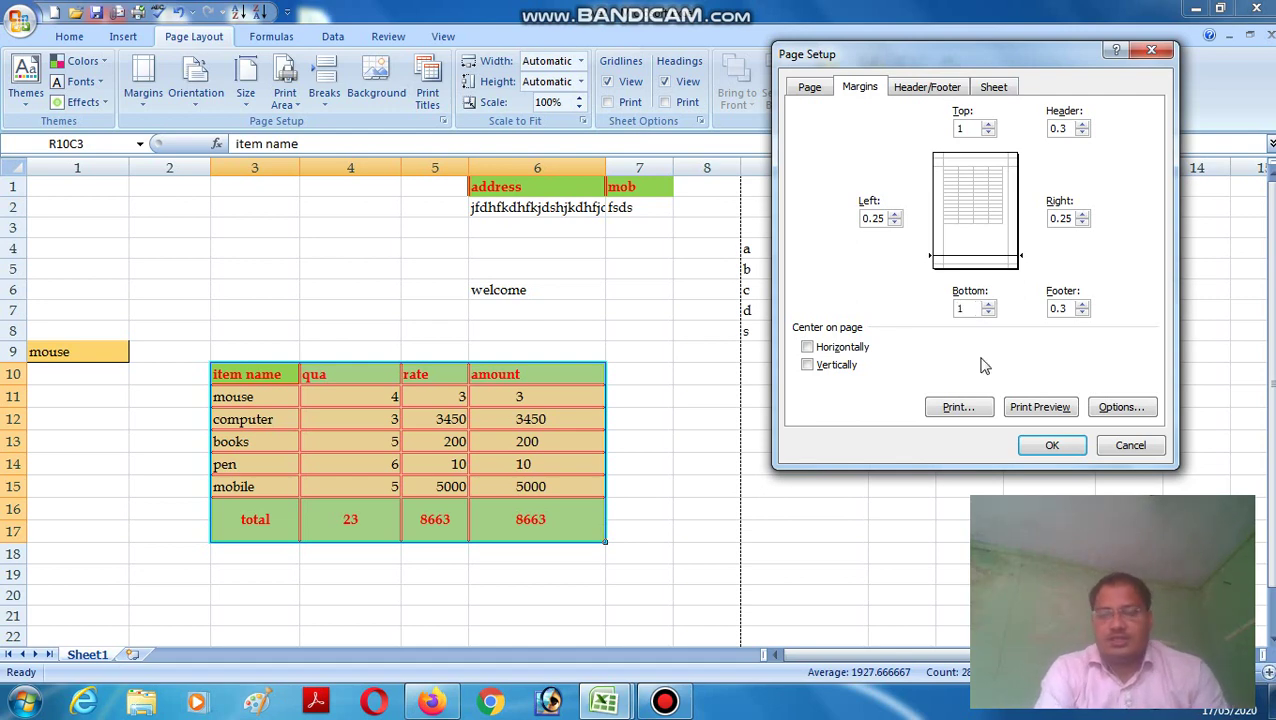
Step: Check the sheet's page layout in Print Preview and return to the worksheet
left_click(1016, 408)
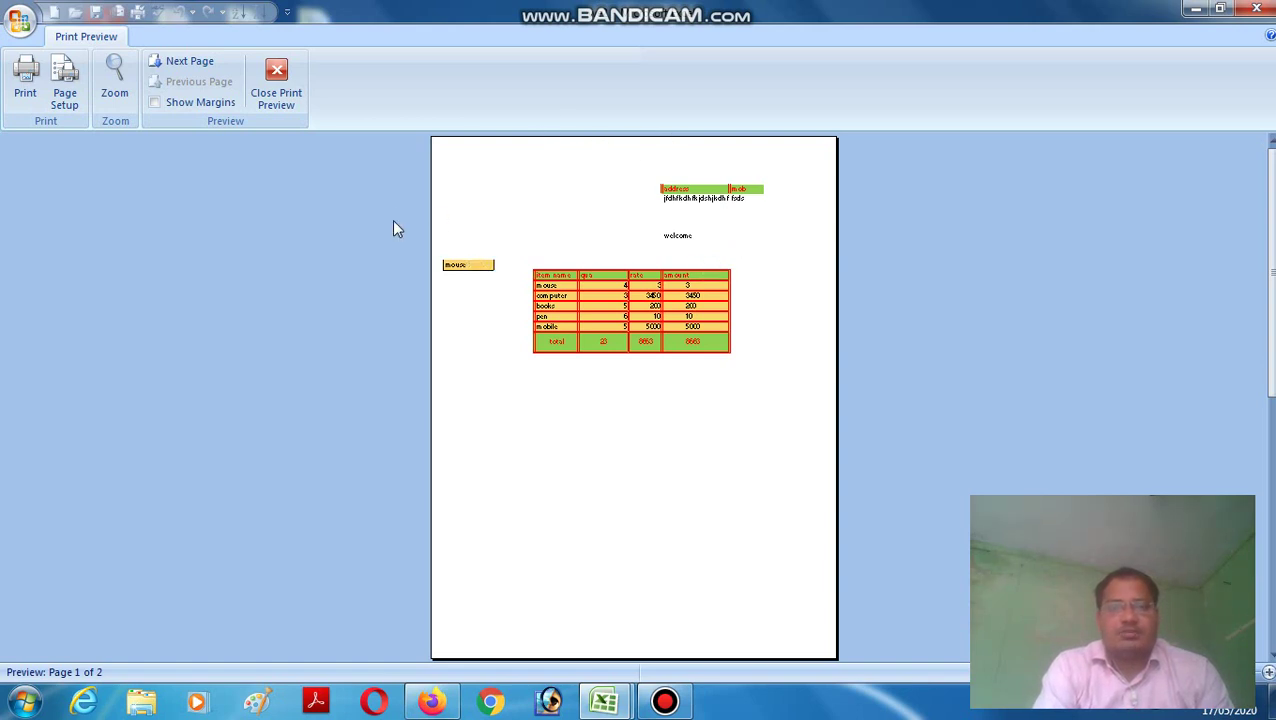
left_click(279, 89)
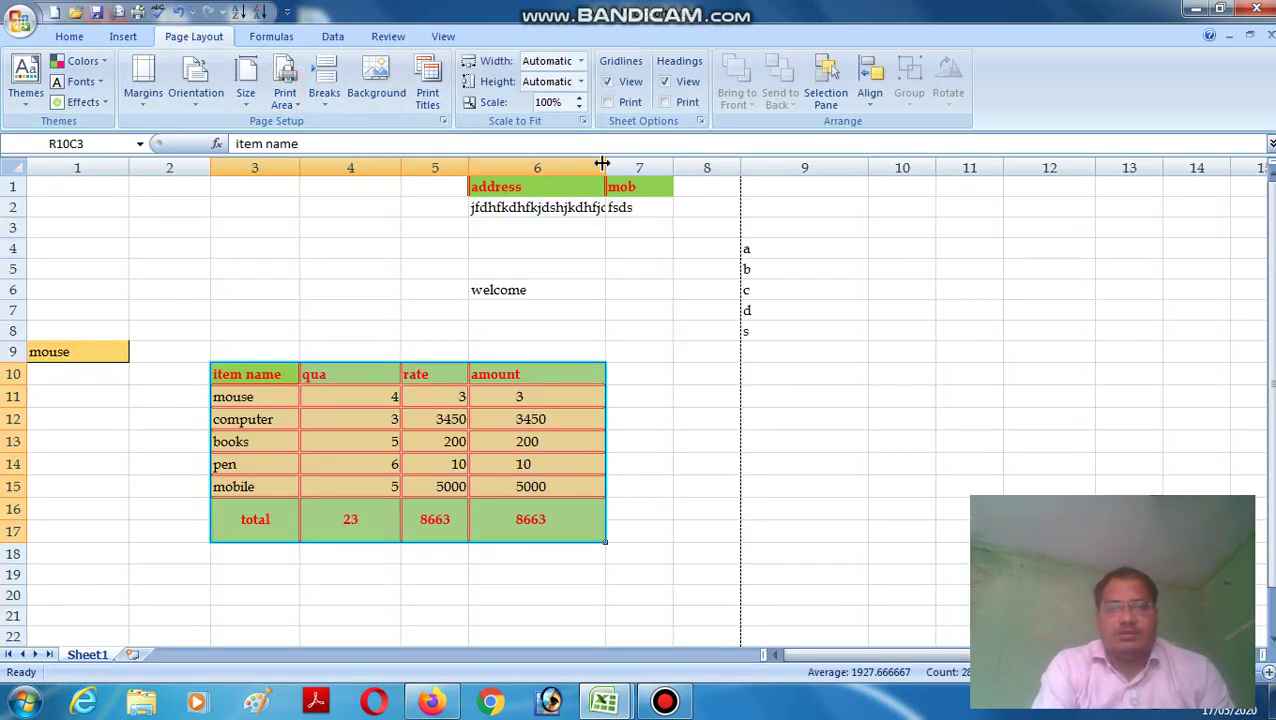
left_click(432, 243)
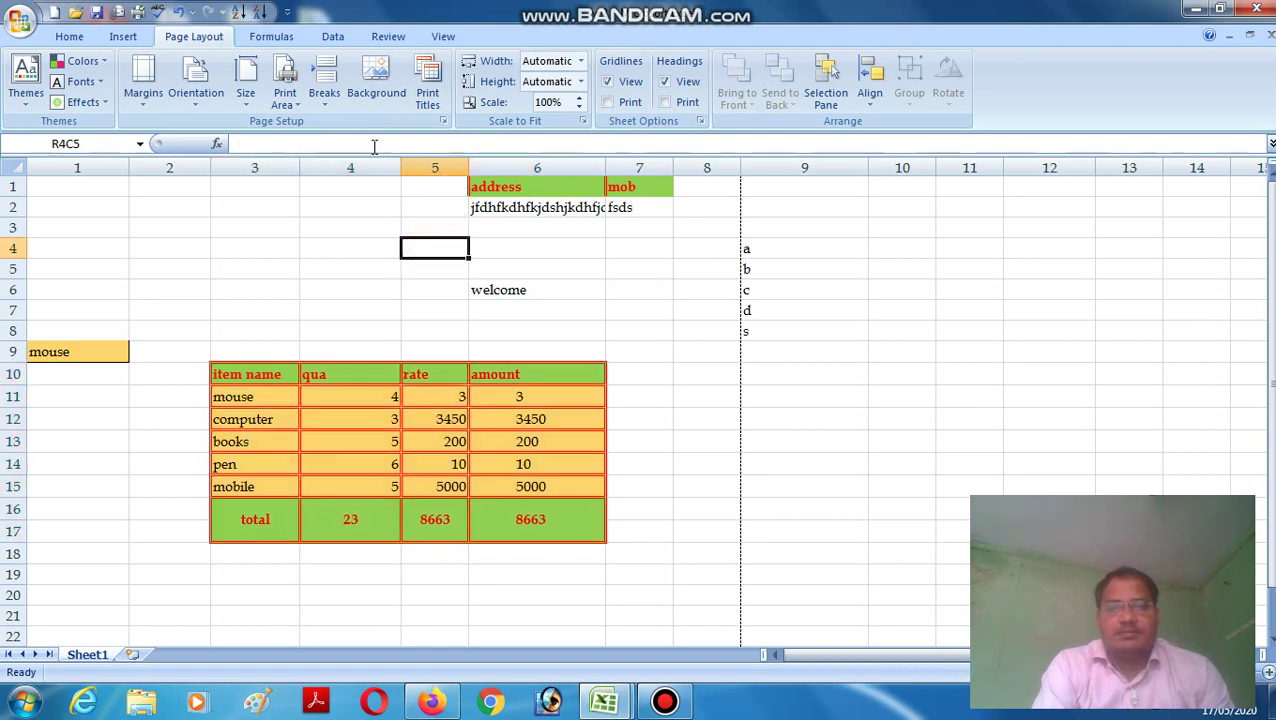
Step: Set the custom top and bottom page margins to 0
left_click(140, 88)
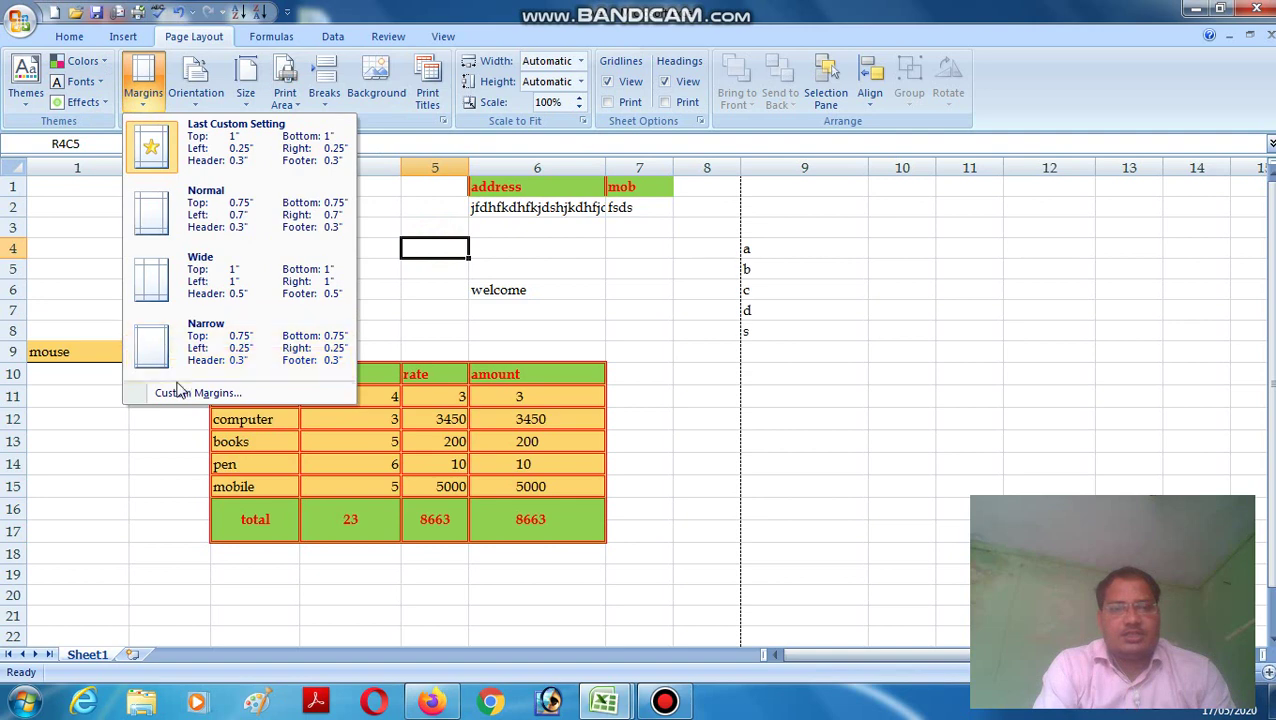
left_click(165, 393)
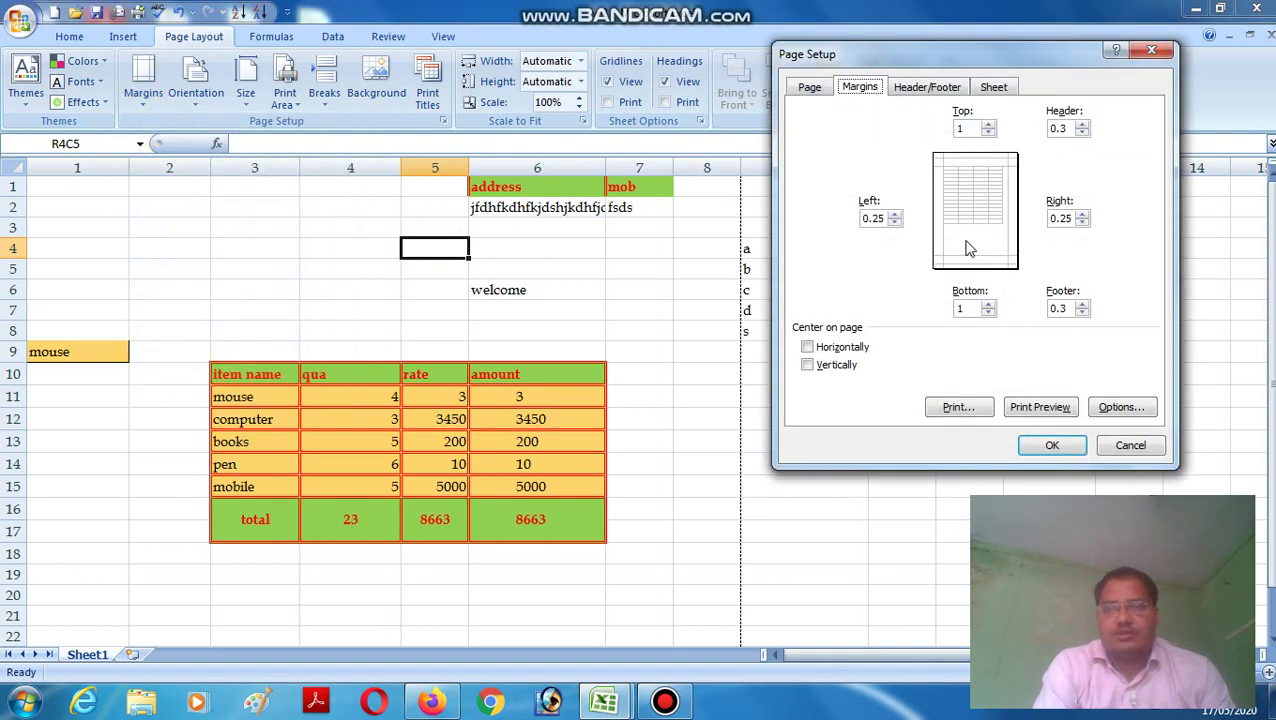
double_click(973, 126)
key("BackSpace")
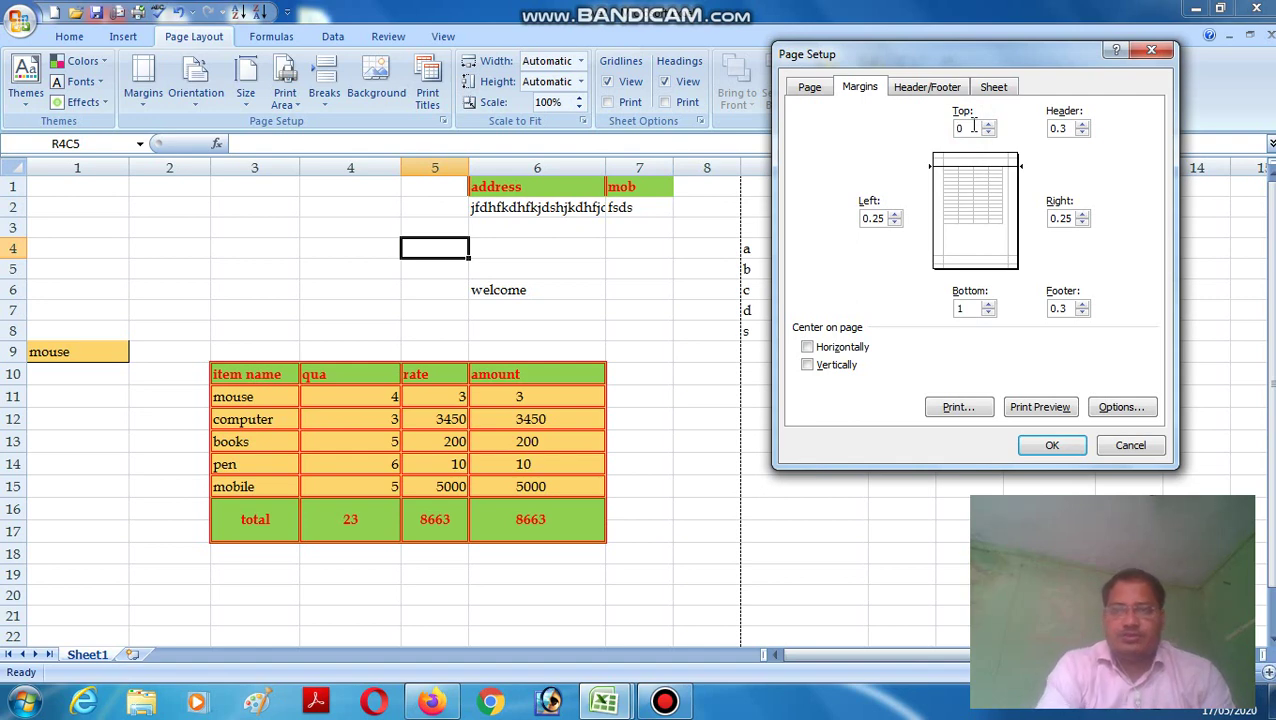
left_click(968, 311)
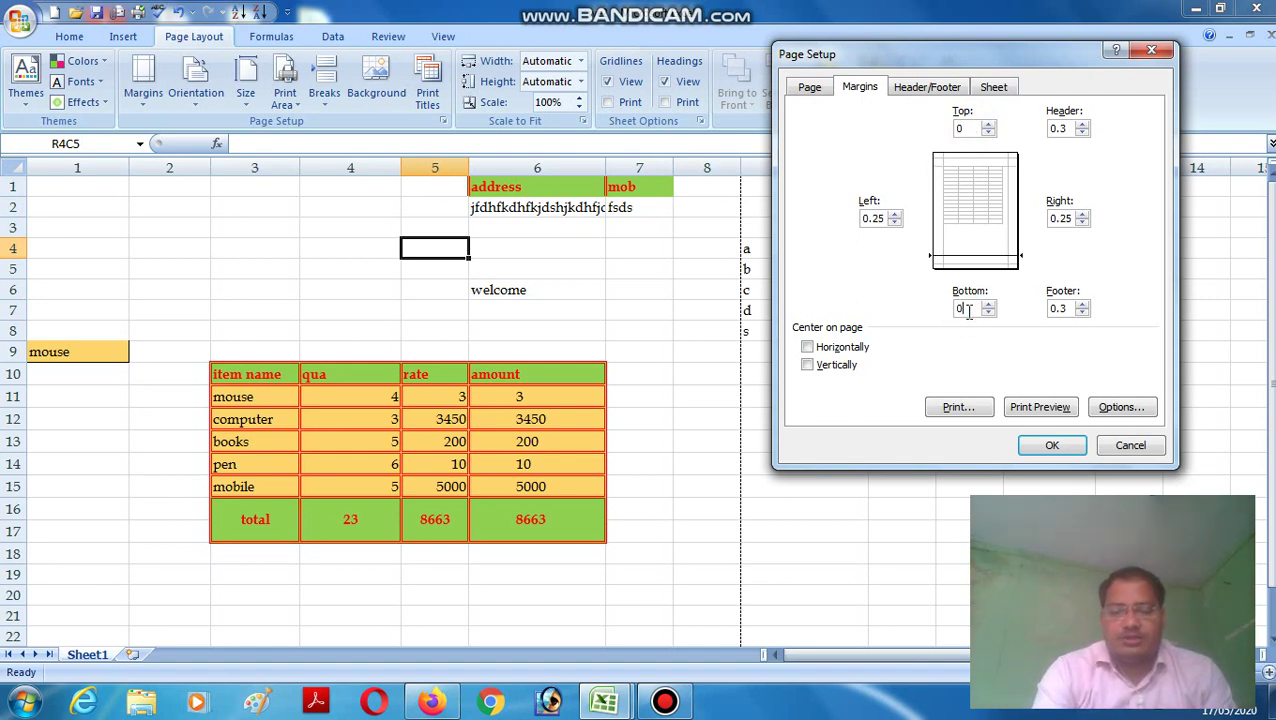
Step: Inspect the page in Print Preview, enlarging the item table and the page's upper edge, and return to the worksheet
left_click(1037, 408)
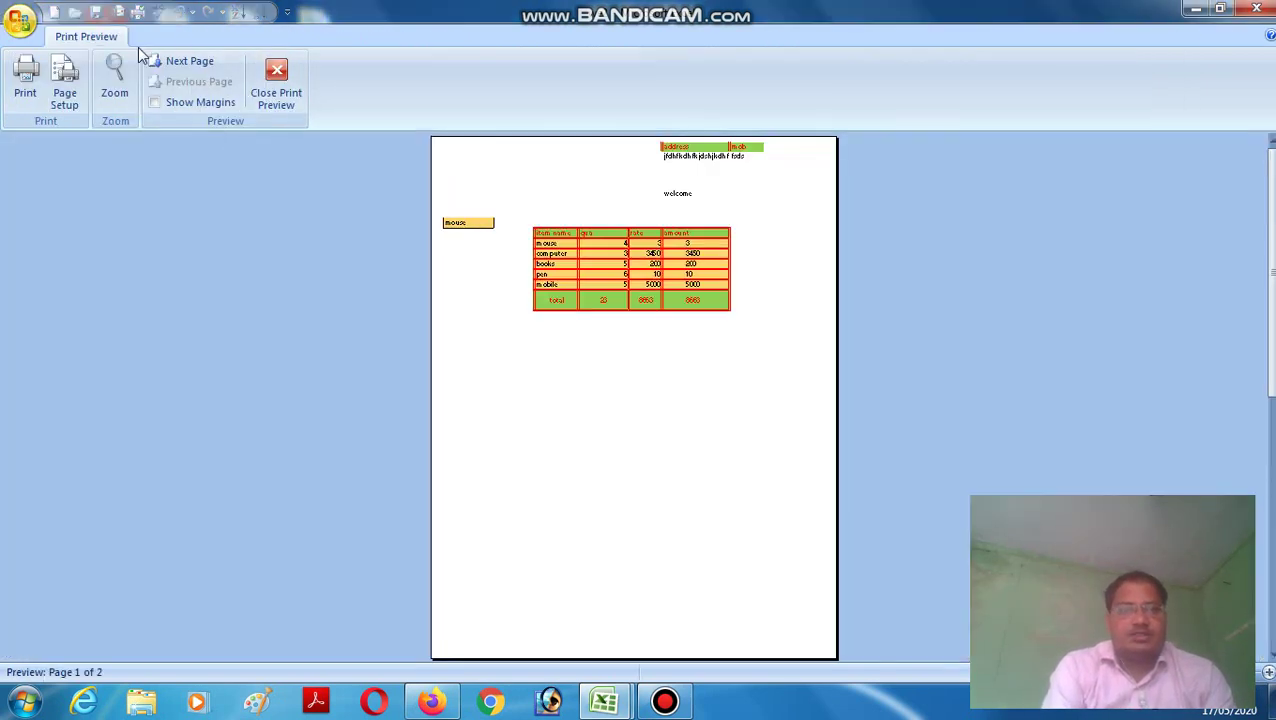
left_click(284, 98)
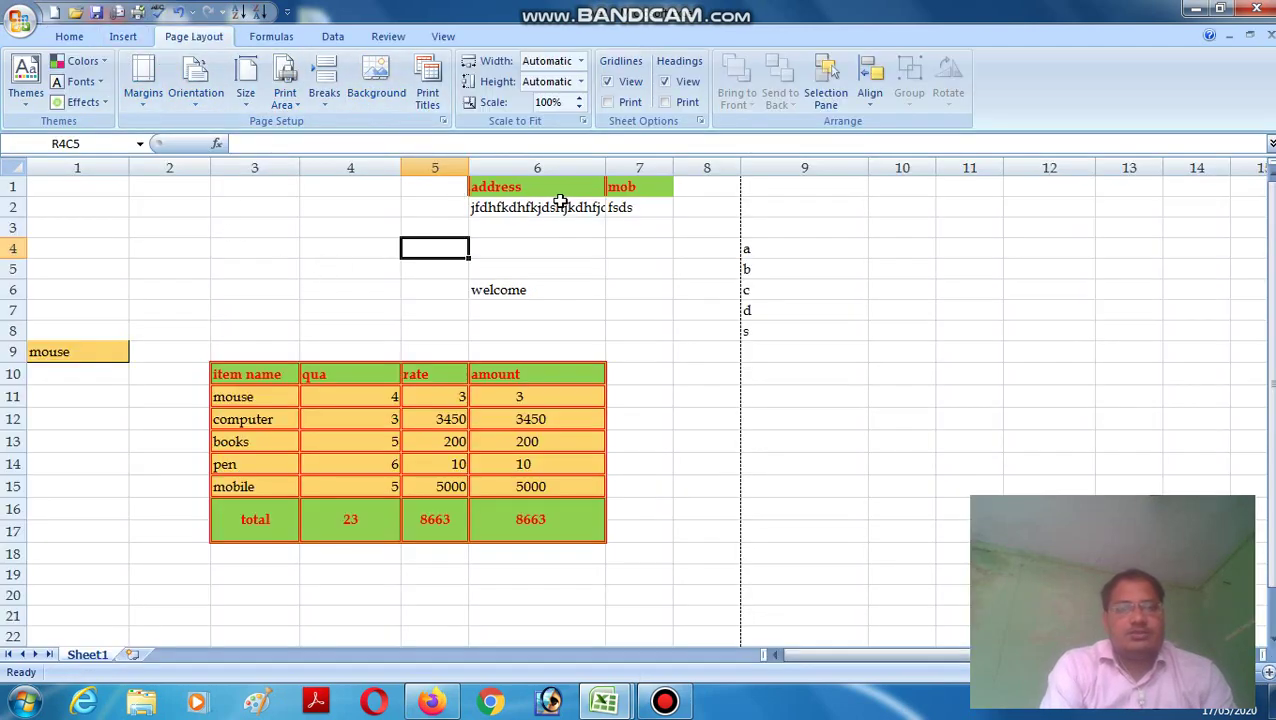
left_click(20, 22)
mouse_move(95, 229)
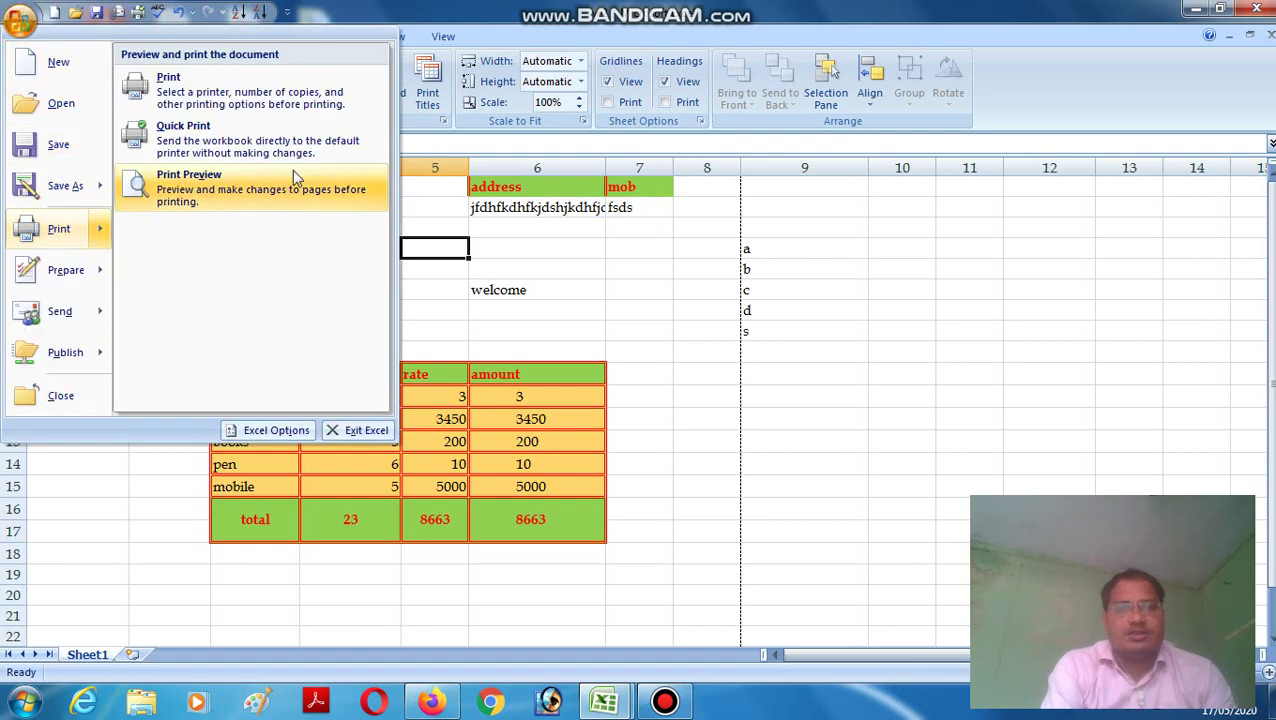
left_click(255, 200)
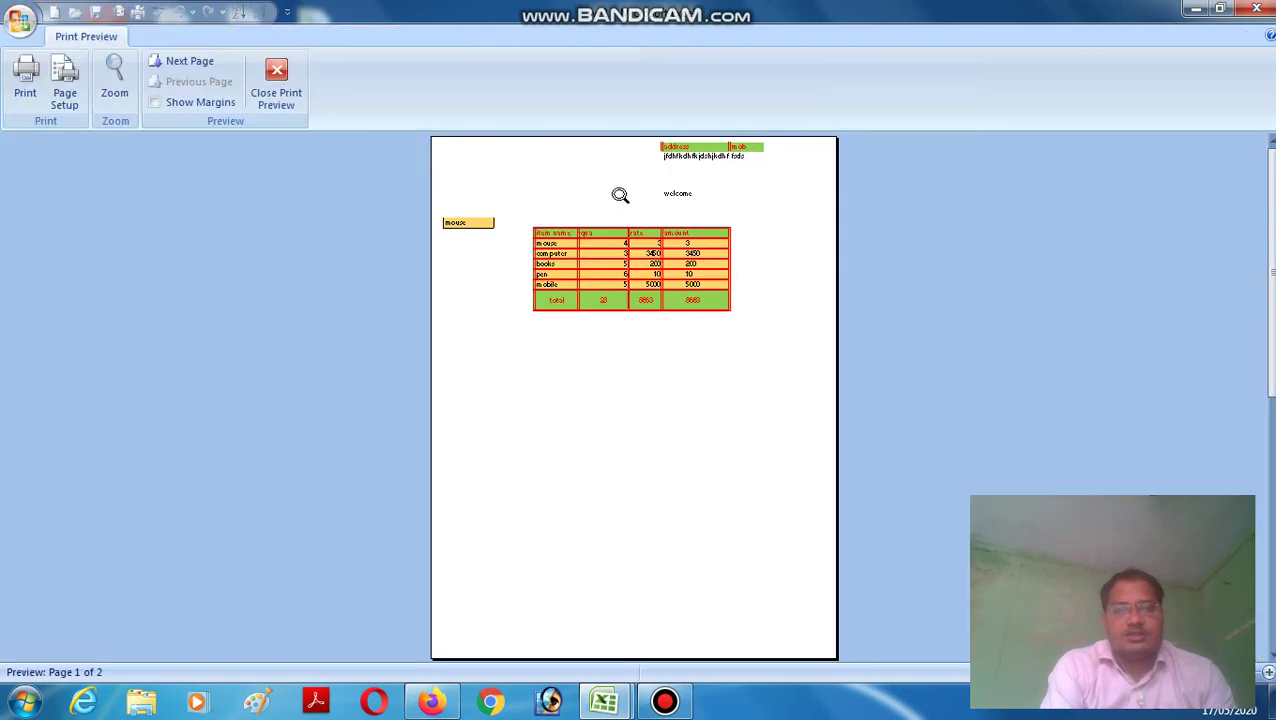
left_click(603, 312)
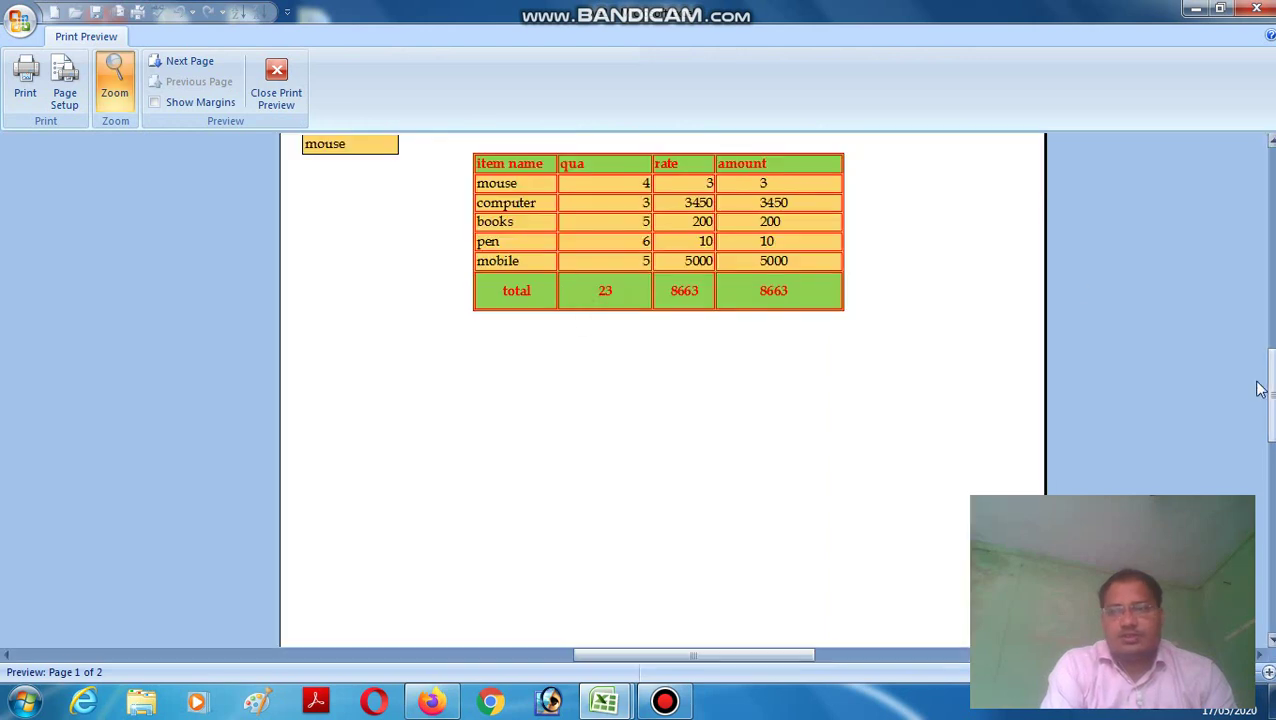
left_click_drag(1268, 392, 1268, 180)
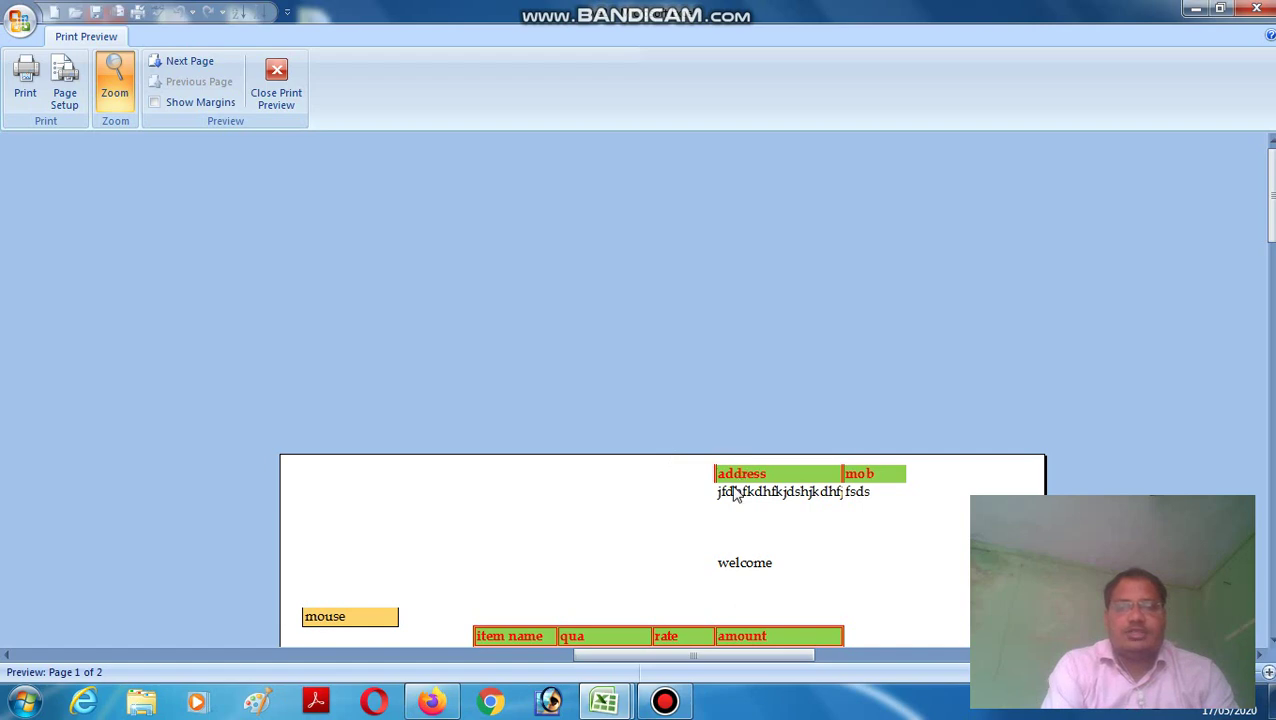
left_click(276, 85)
Step: Apply the Wide page margin preset to the sheet
left_click(148, 102)
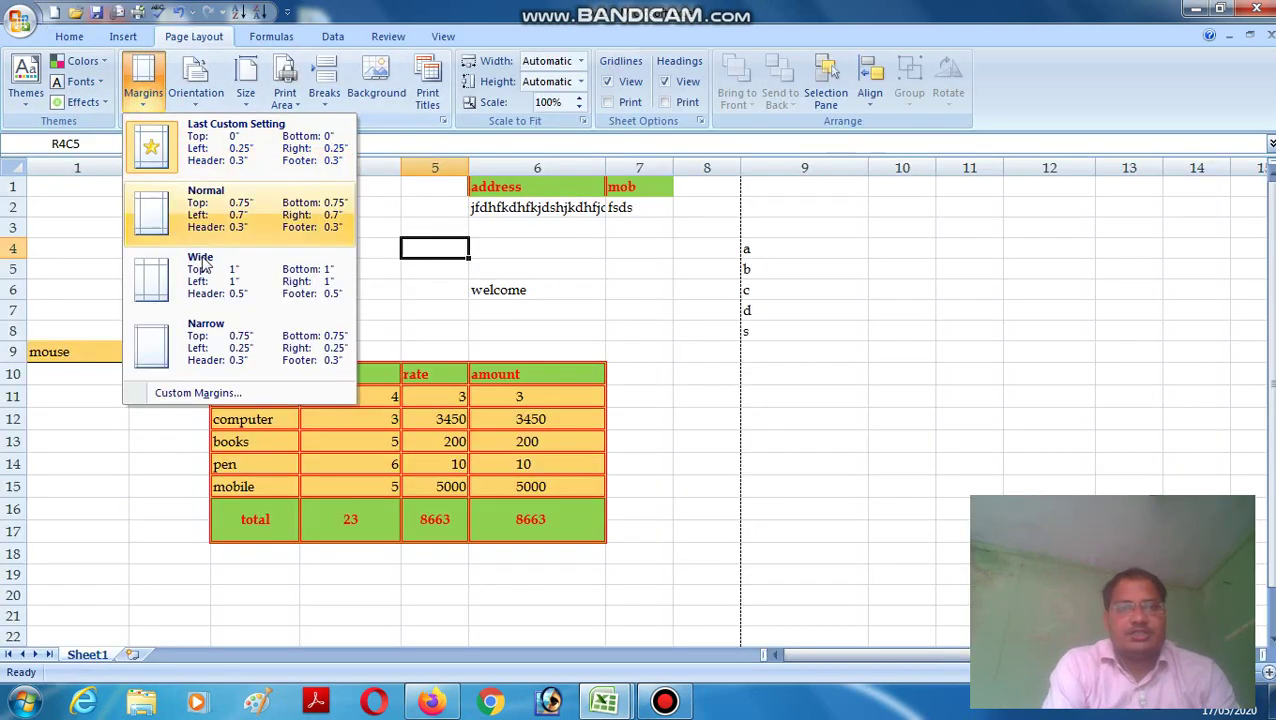
left_click(182, 322)
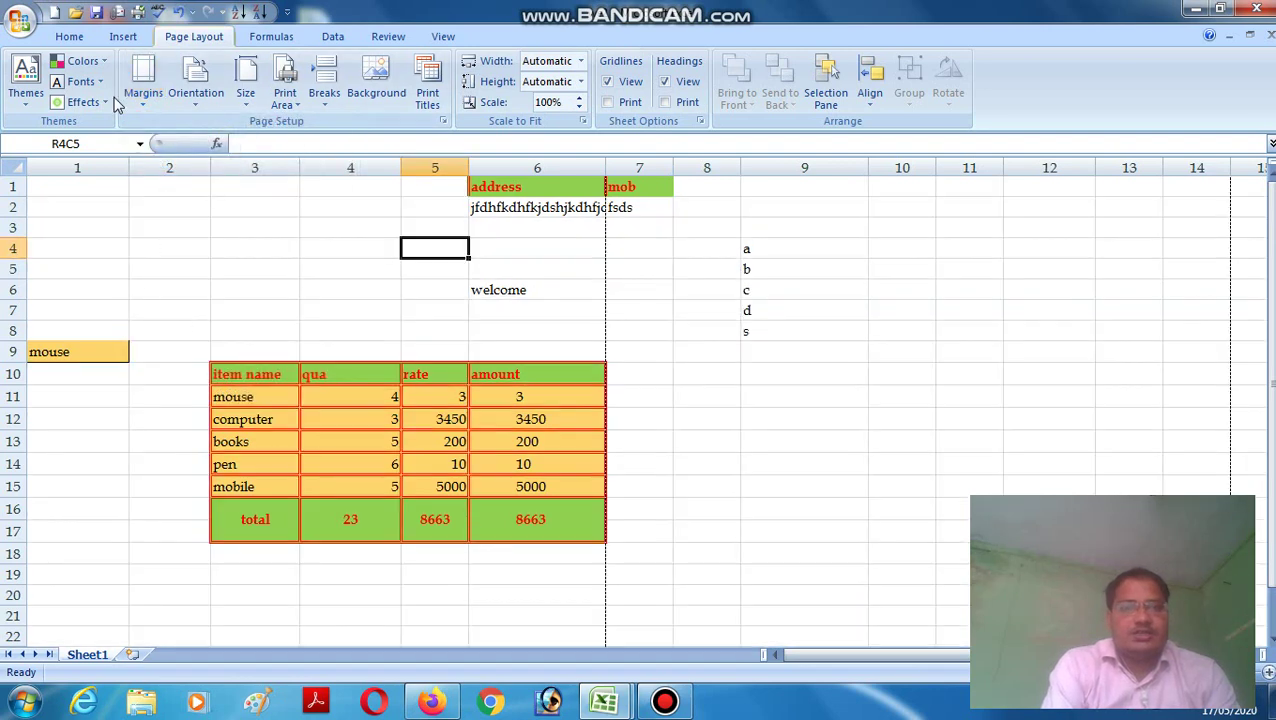
left_click(140, 103)
left_click(165, 298)
Step: Set the custom top page margin to 3 inches
left_click(145, 92)
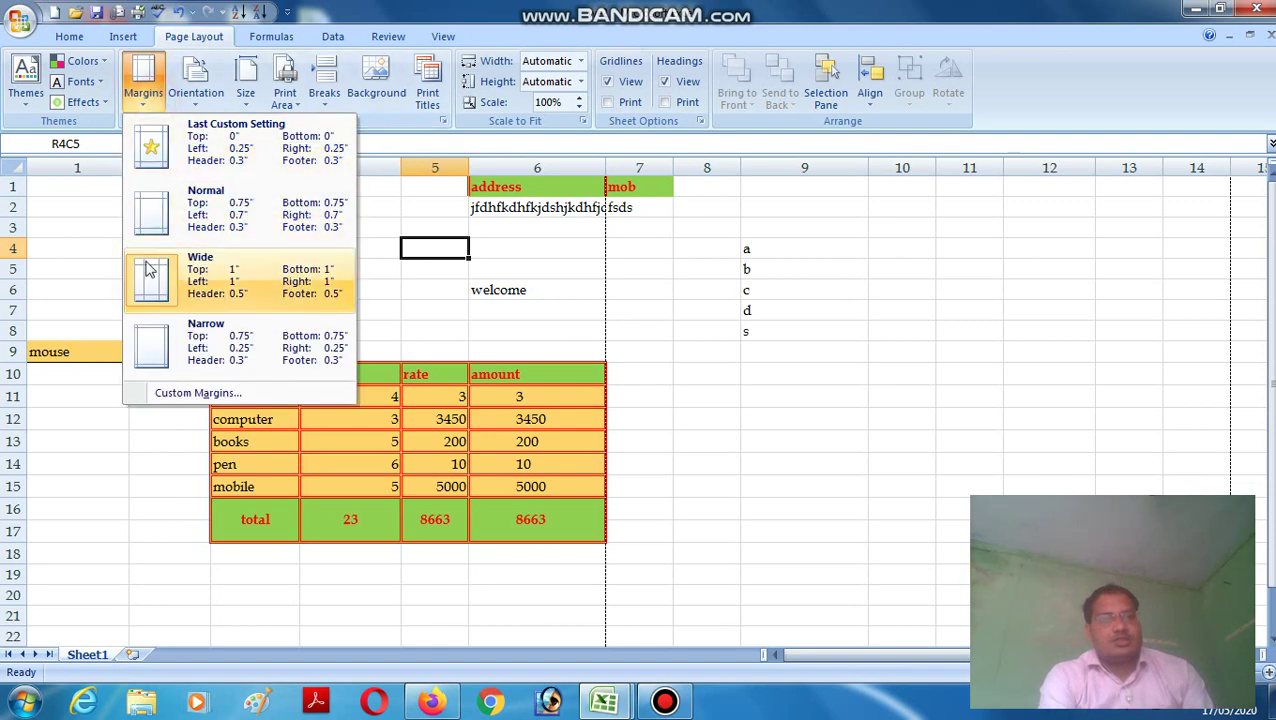
left_click(170, 395)
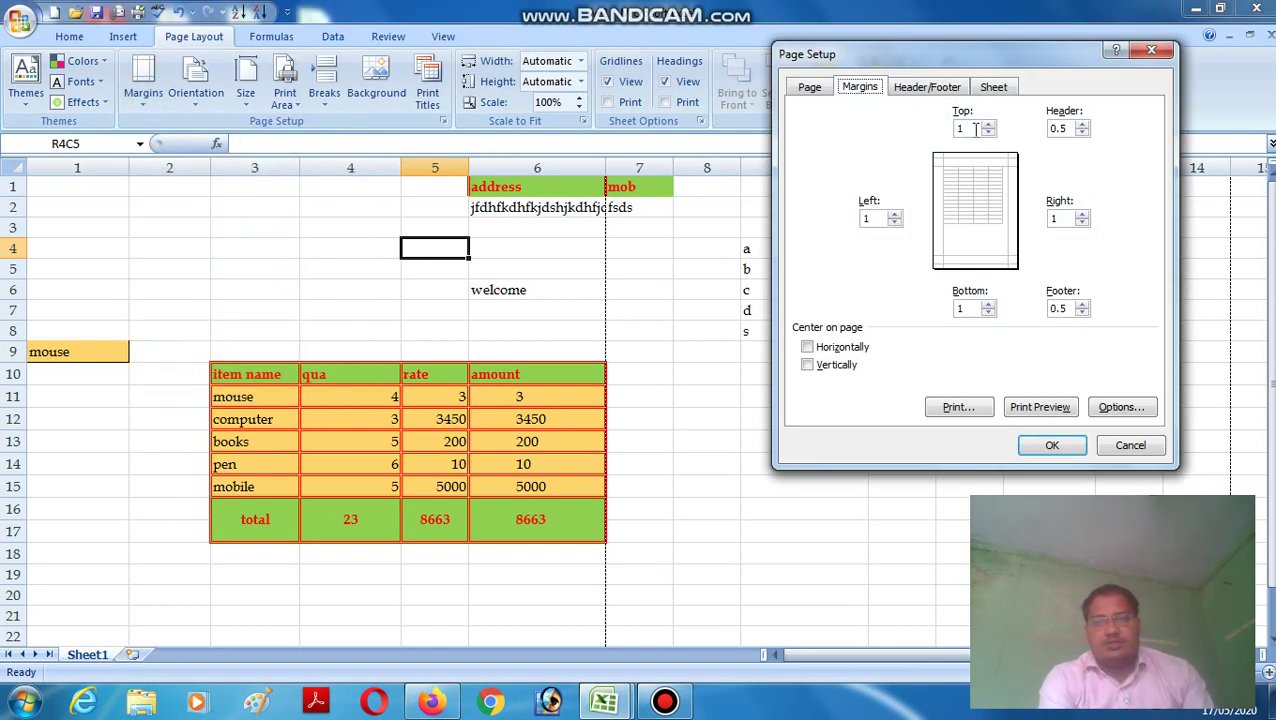
left_click(975, 128)
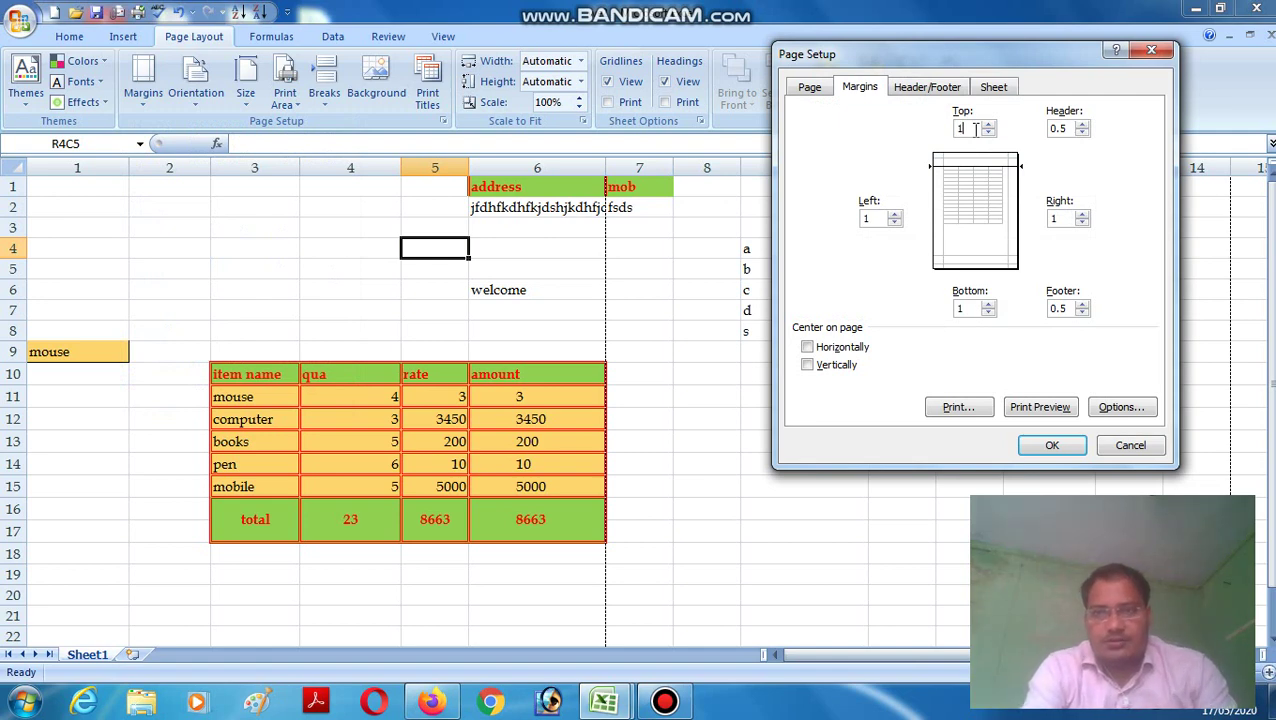
key("BackSpace")
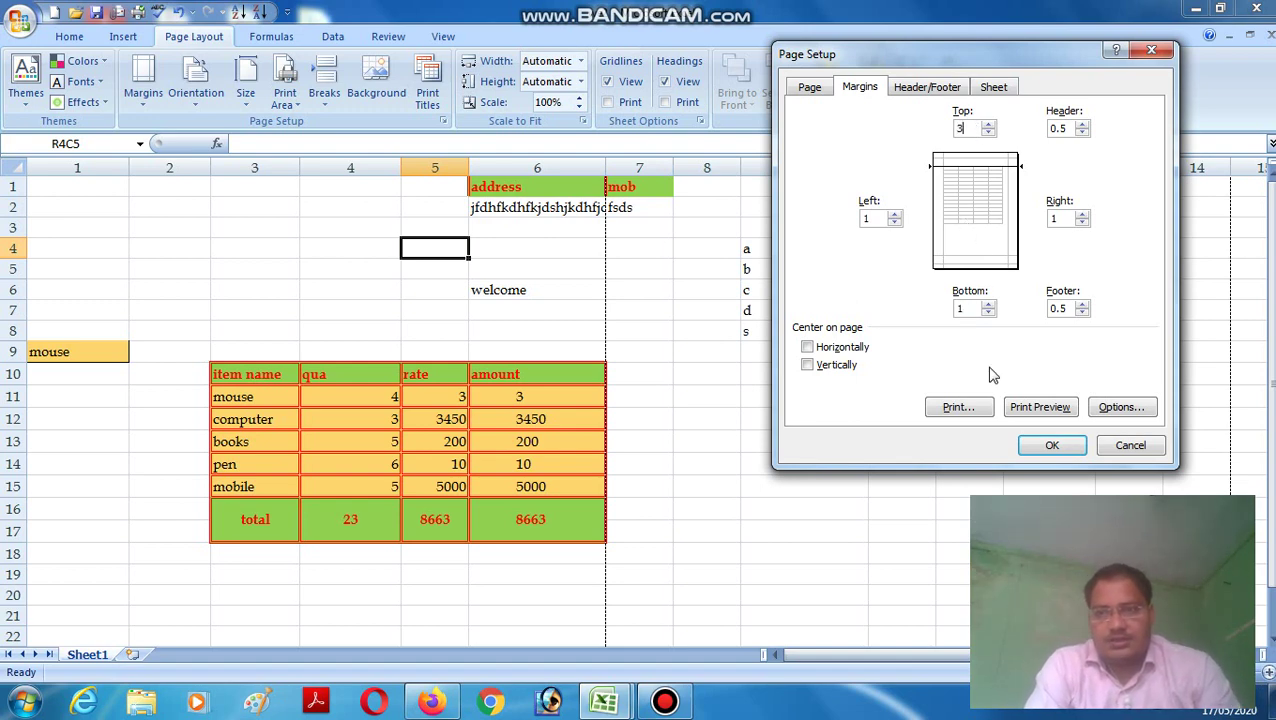
Step: Examine the space above the address heading and item table in Print Preview, and return to the worksheet
left_click(1016, 408)
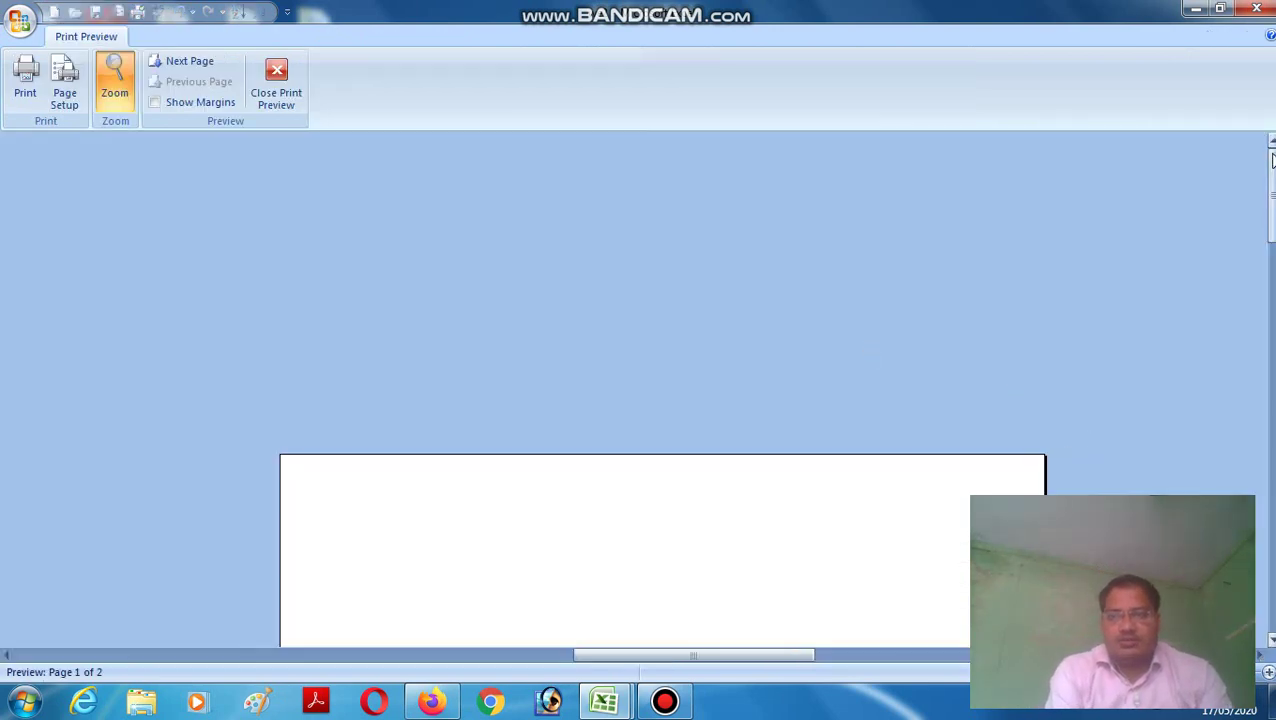
scroll(1270, 170, "down", 3)
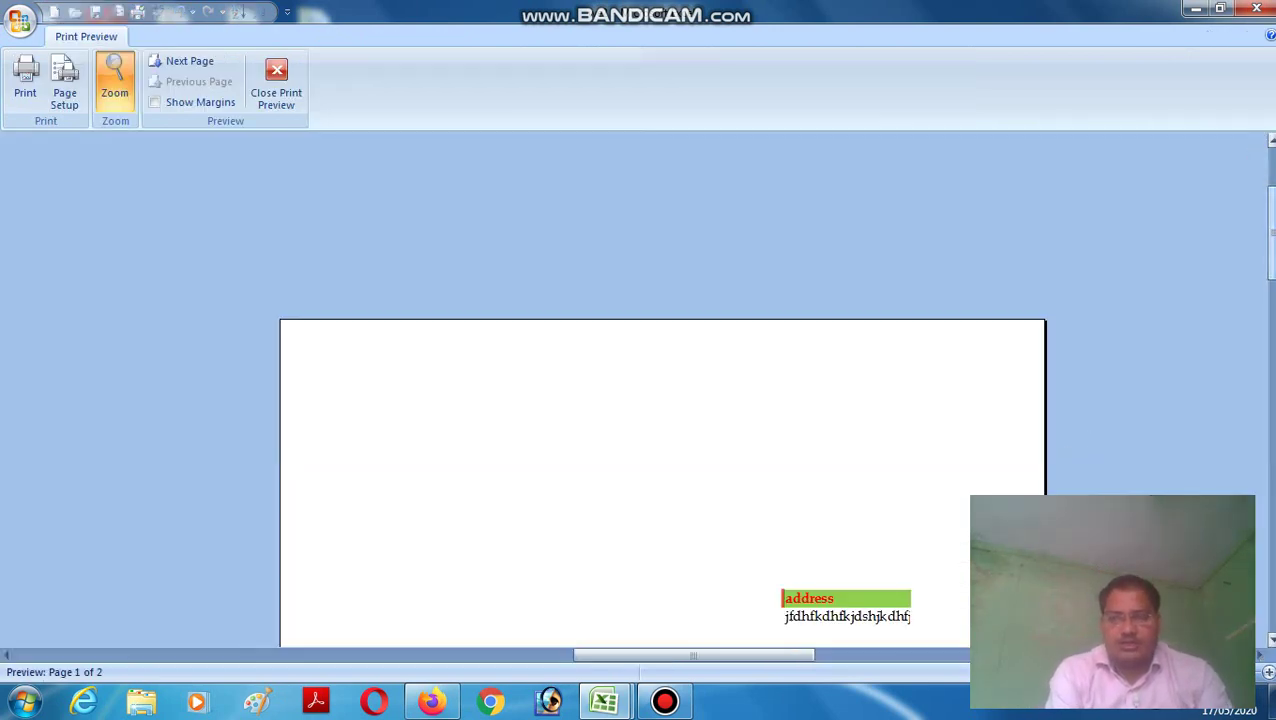
scroll(660, 400, "down", 1)
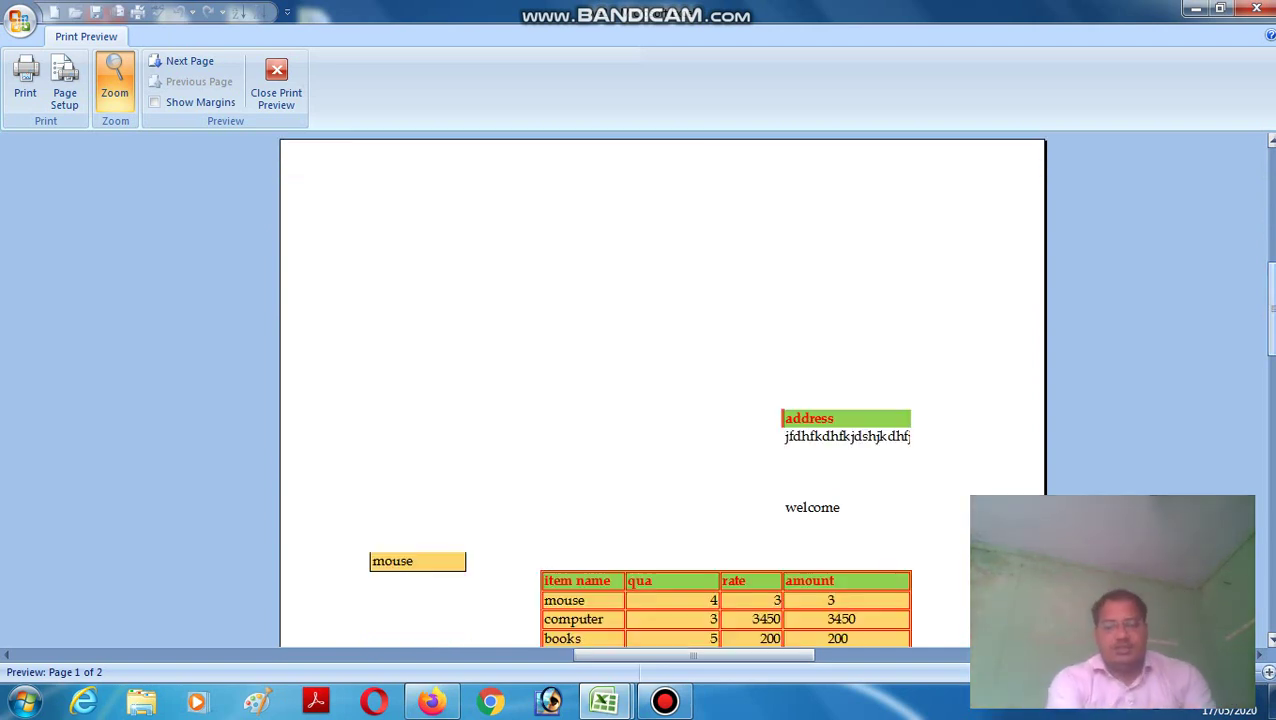
left_click(278, 92)
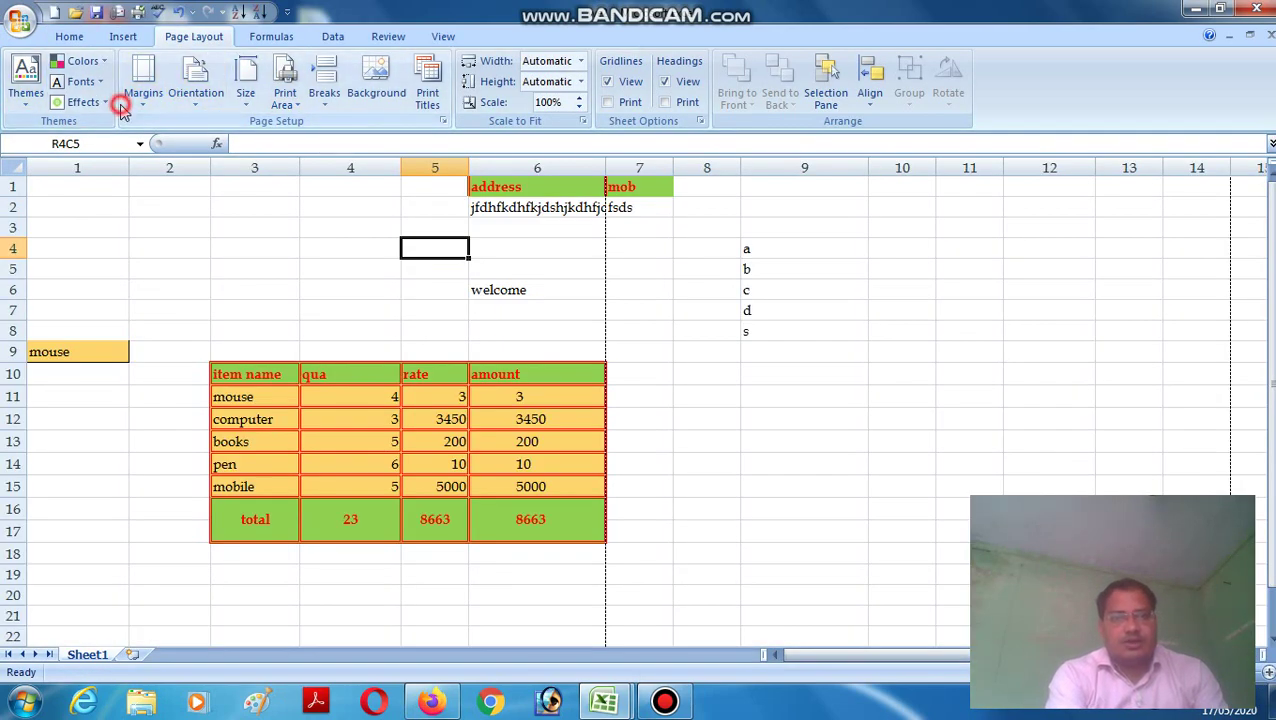
Step: Set the custom top and bottom page margins to 0.75 inches
left_click(143, 88)
left_click(179, 388)
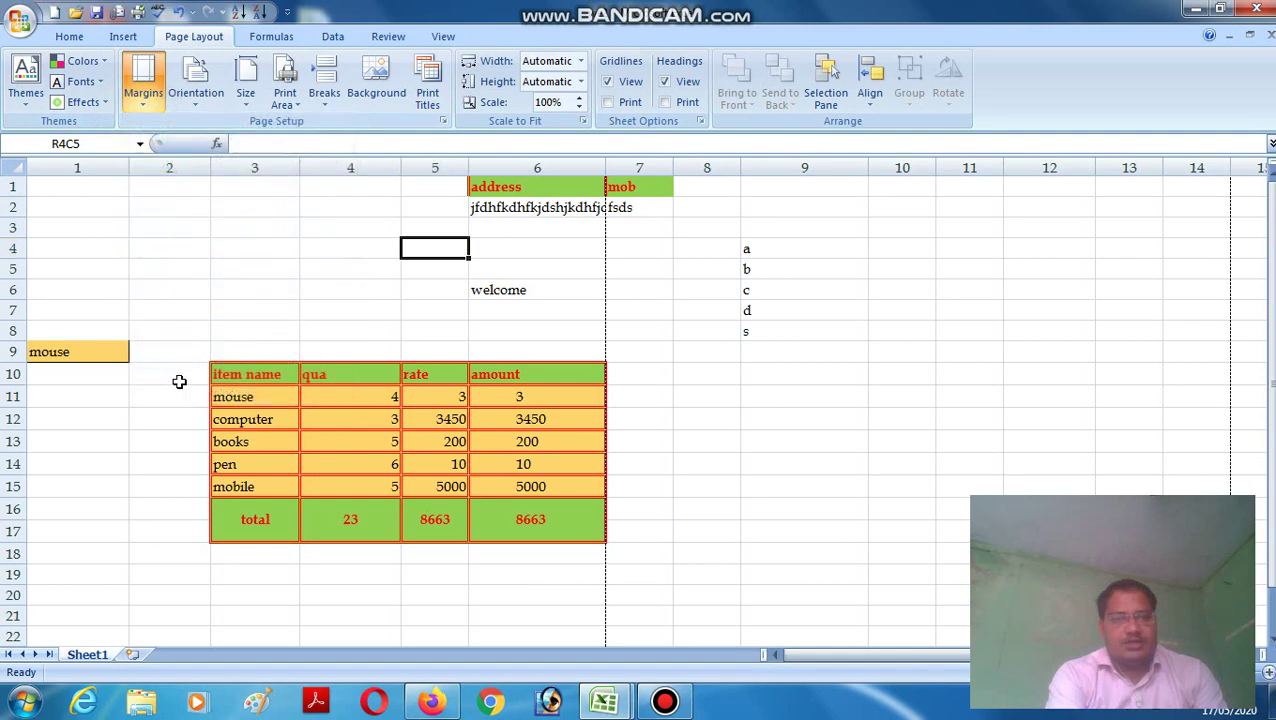
left_click(145, 105)
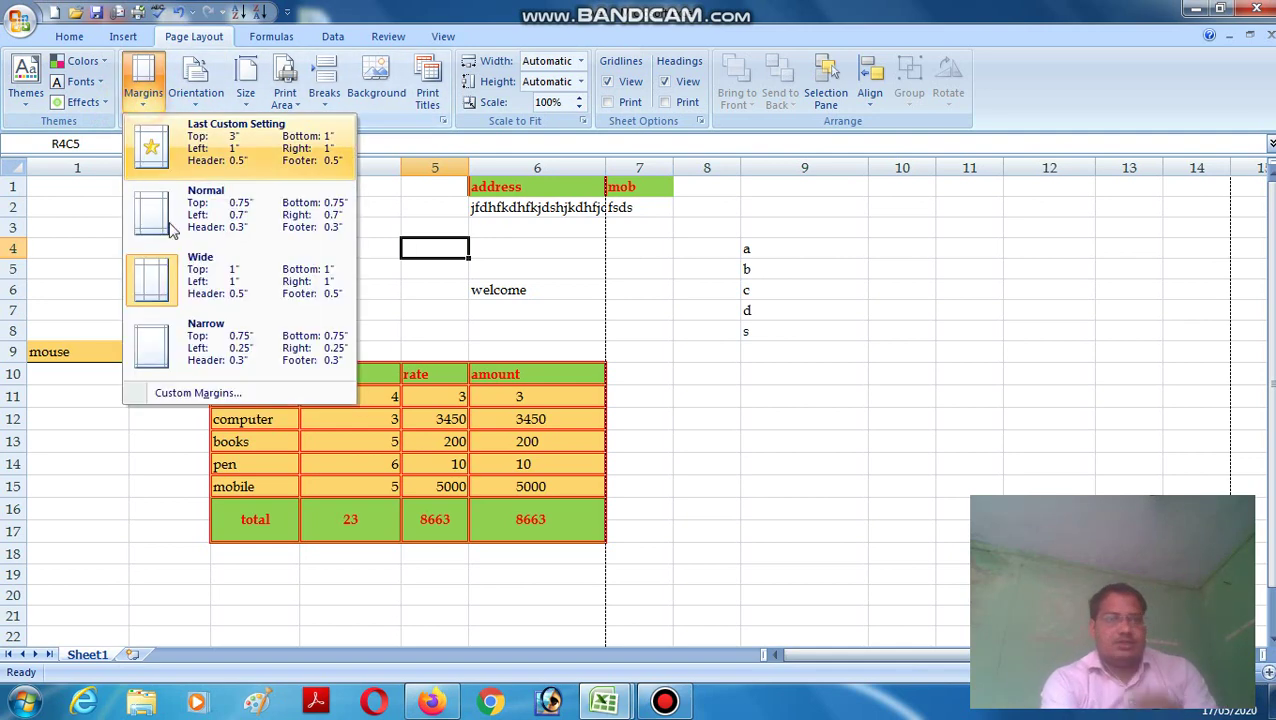
left_click(183, 395)
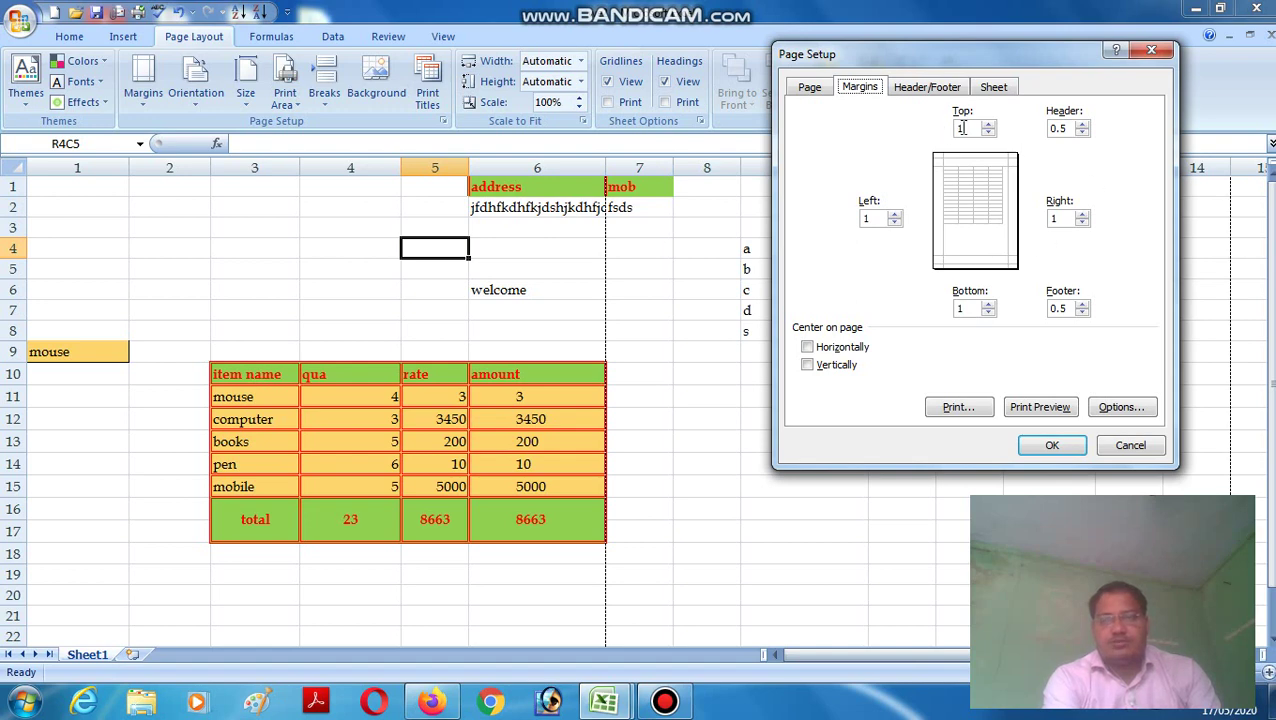
left_click(962, 128)
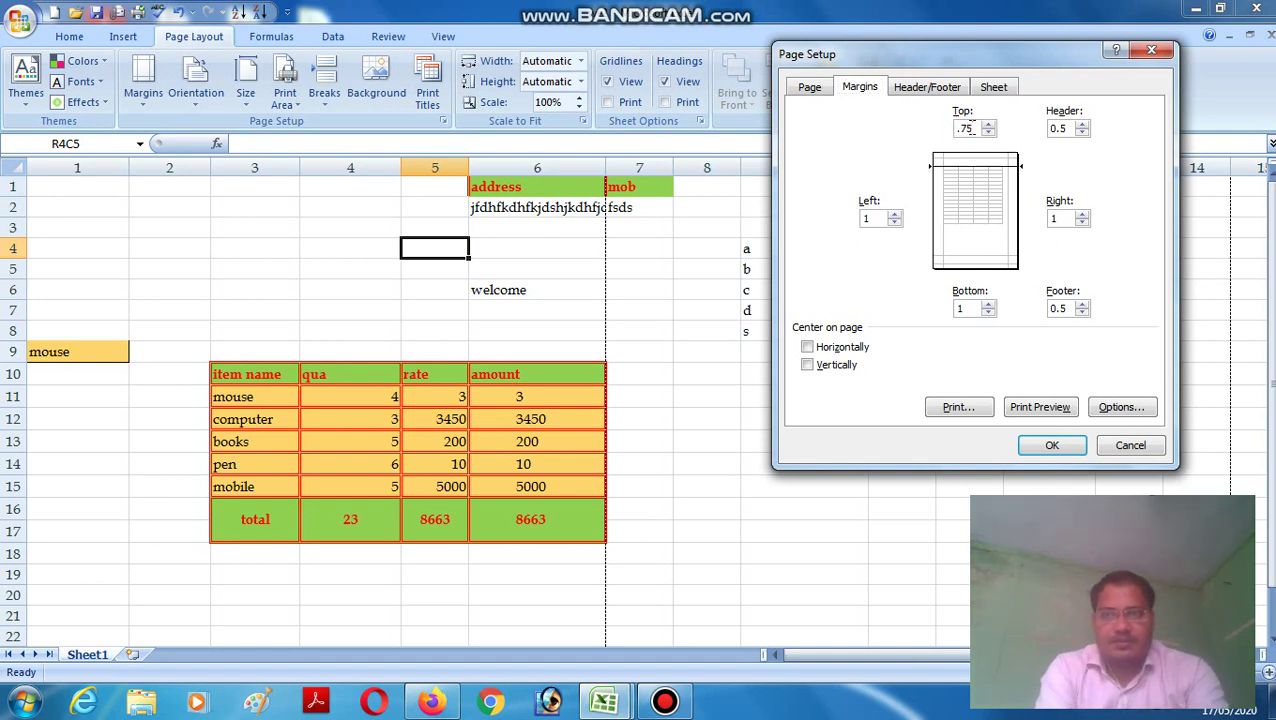
left_click(966, 310)
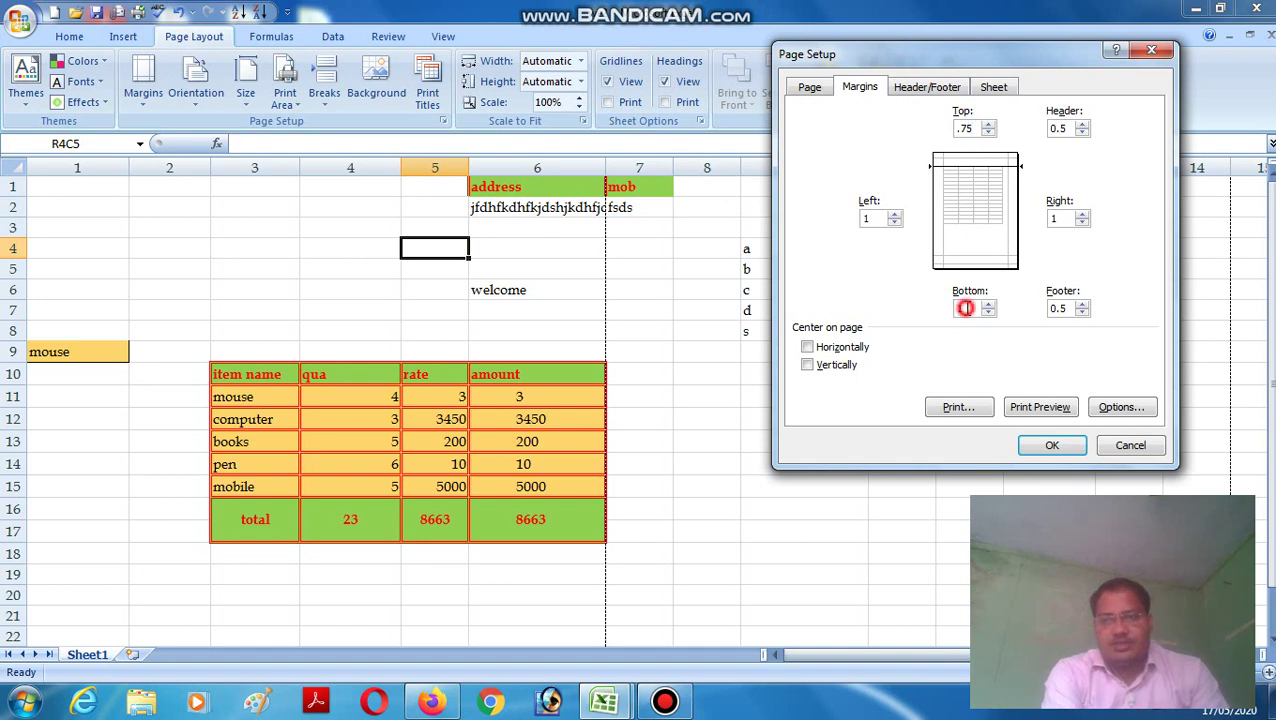
type(".7")
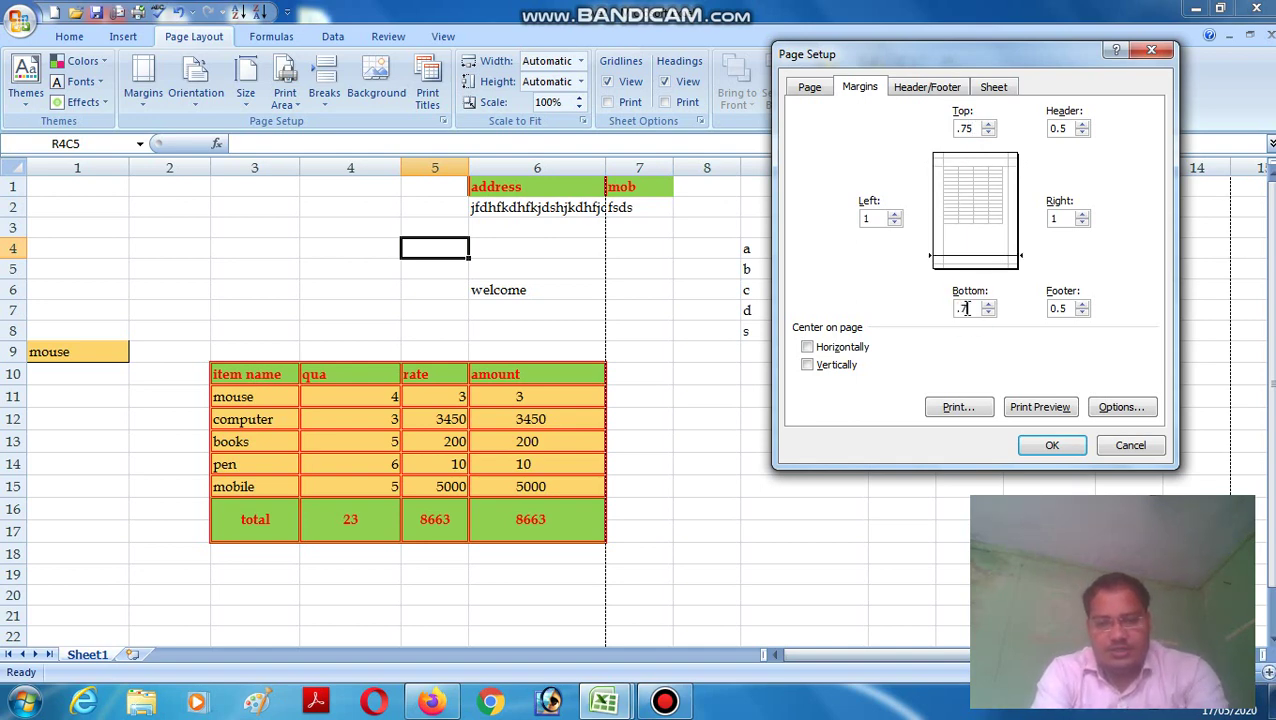
type("5")
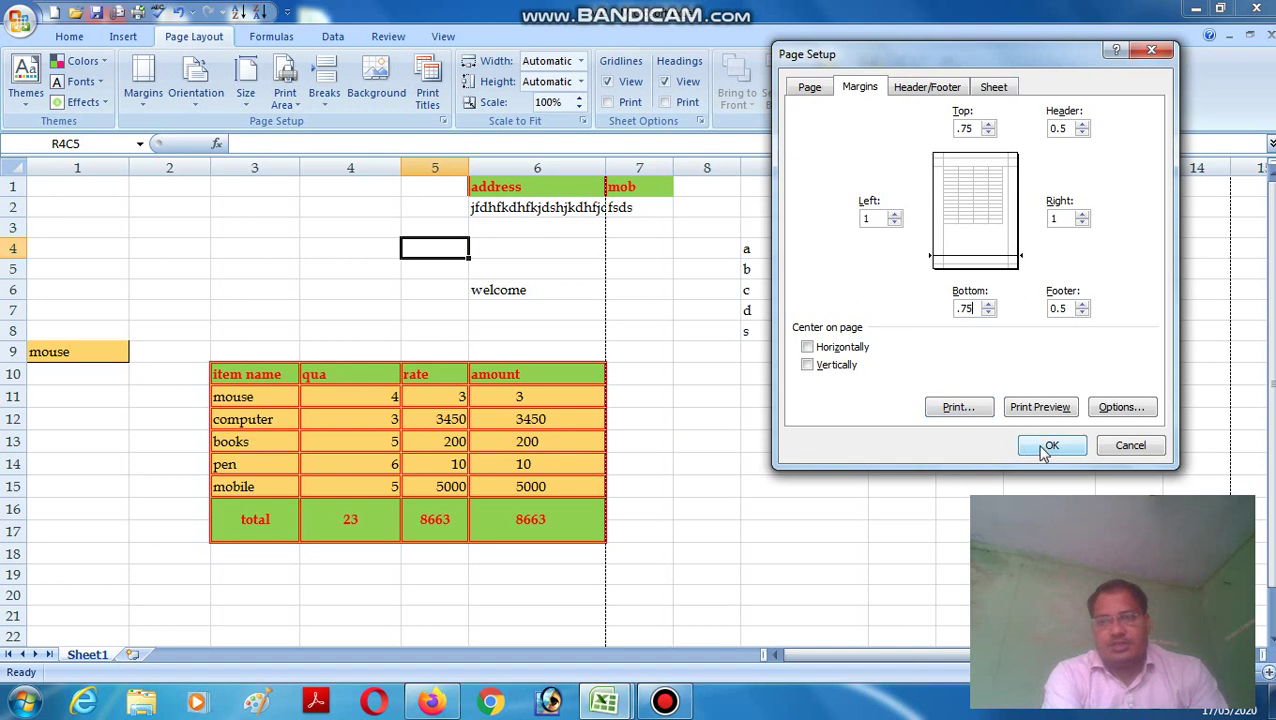
left_click(1046, 447)
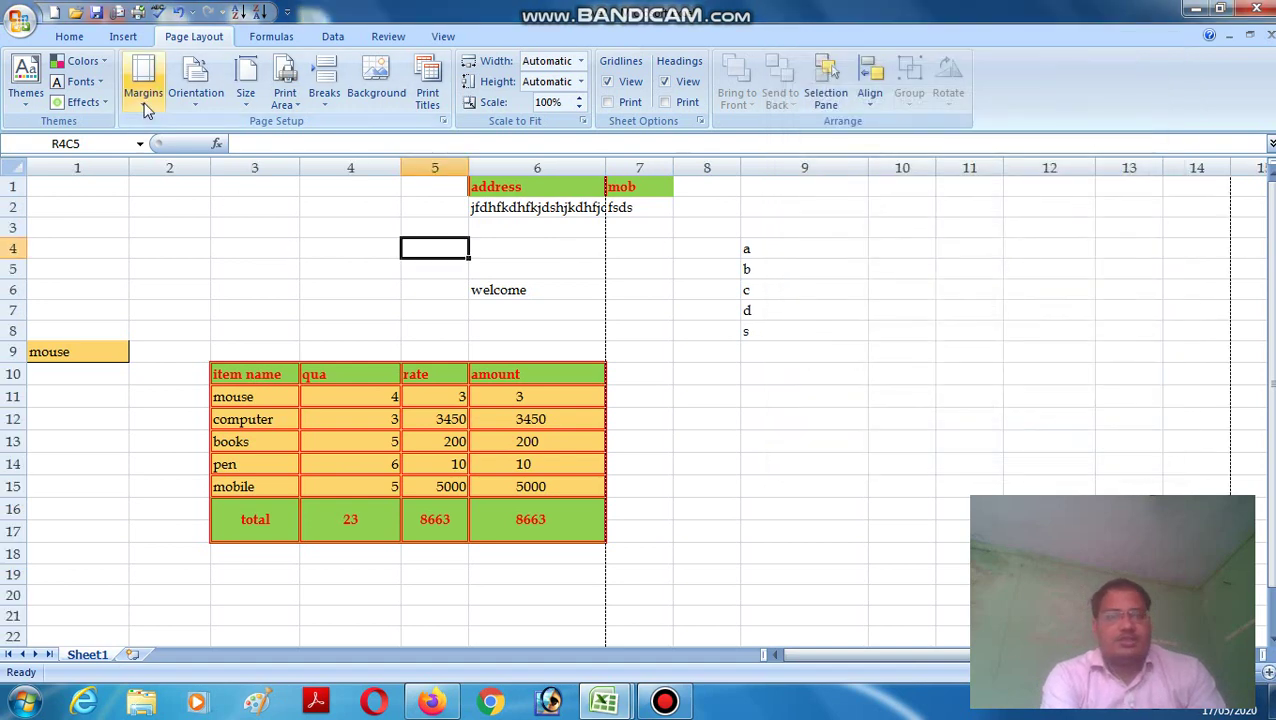
Step: Apply the Normal page margin preset to the sheet
left_click(143, 100)
left_click(768, 348)
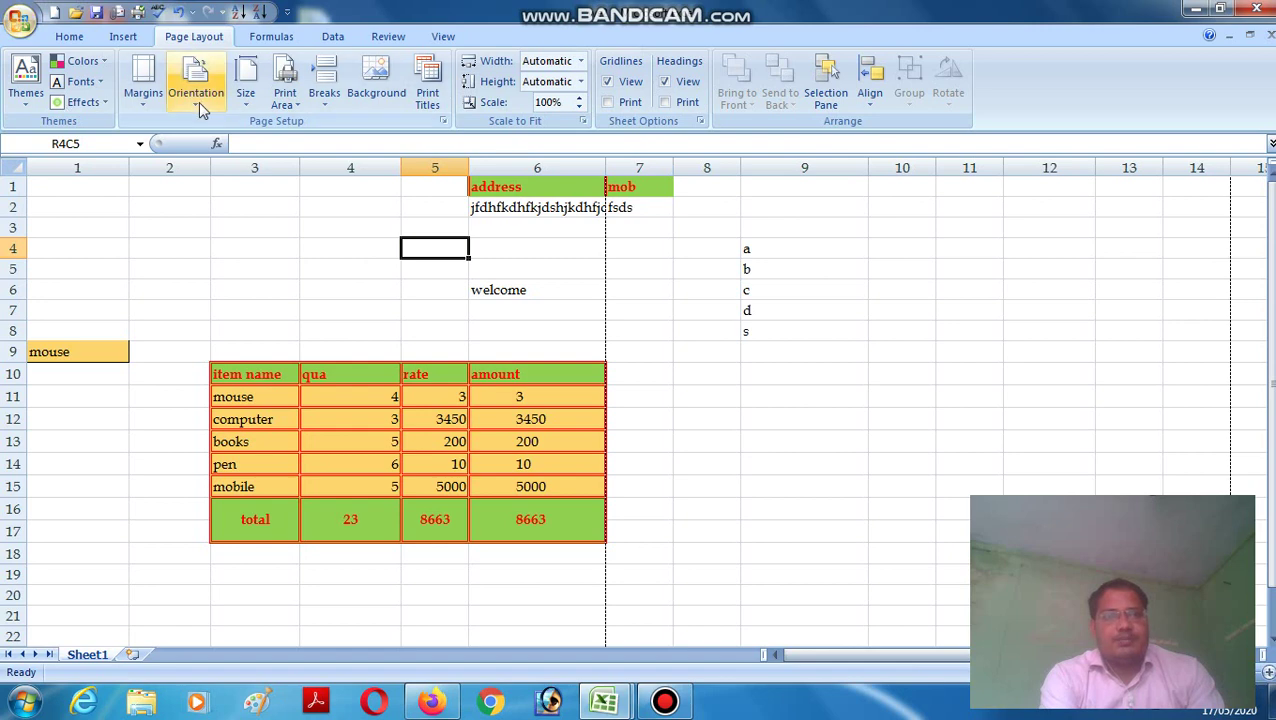
left_click(143, 95)
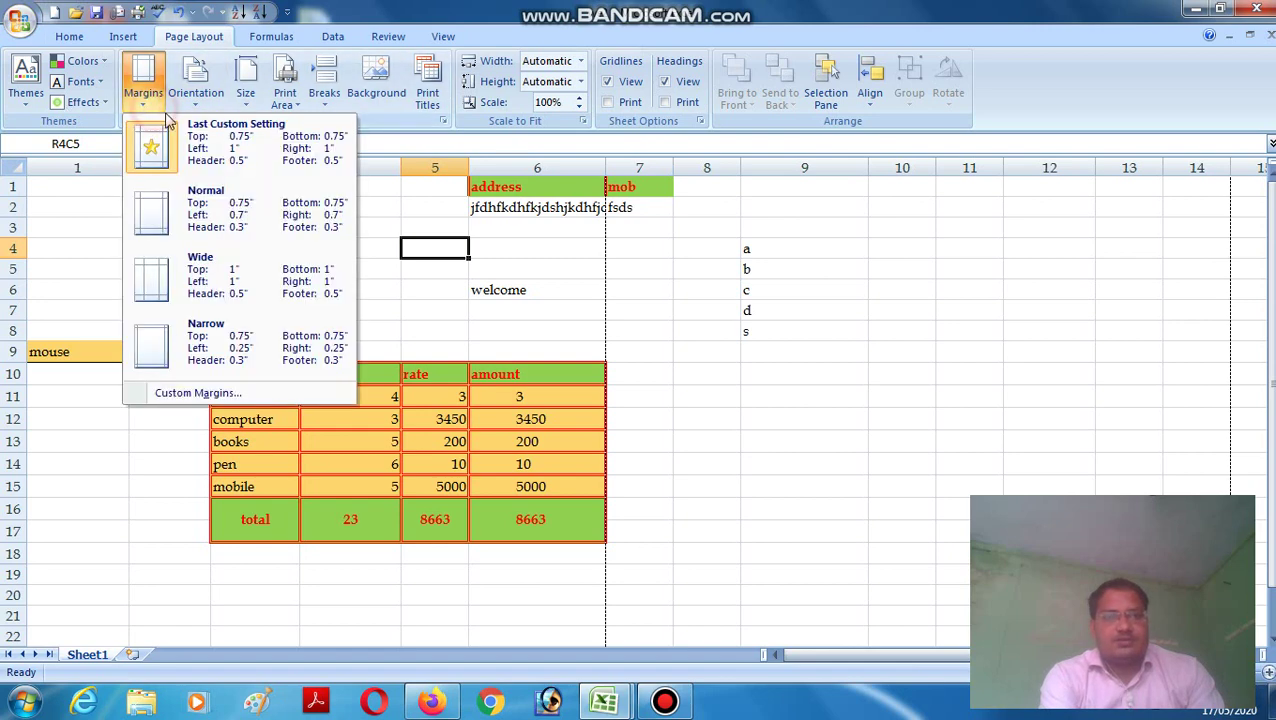
left_click(205, 213)
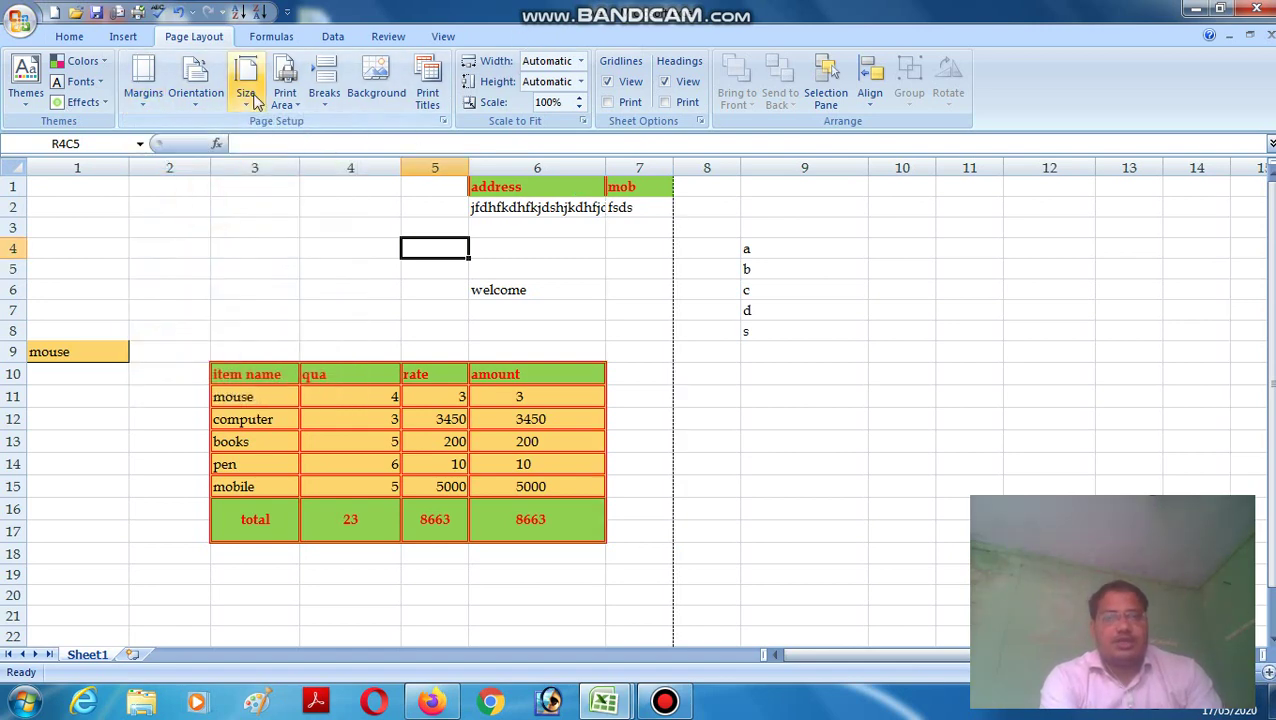
Step: Switch the page orientation to Landscape, dismiss the Windows color scheme prompt, and return the page to Portrait
left_click(190, 110)
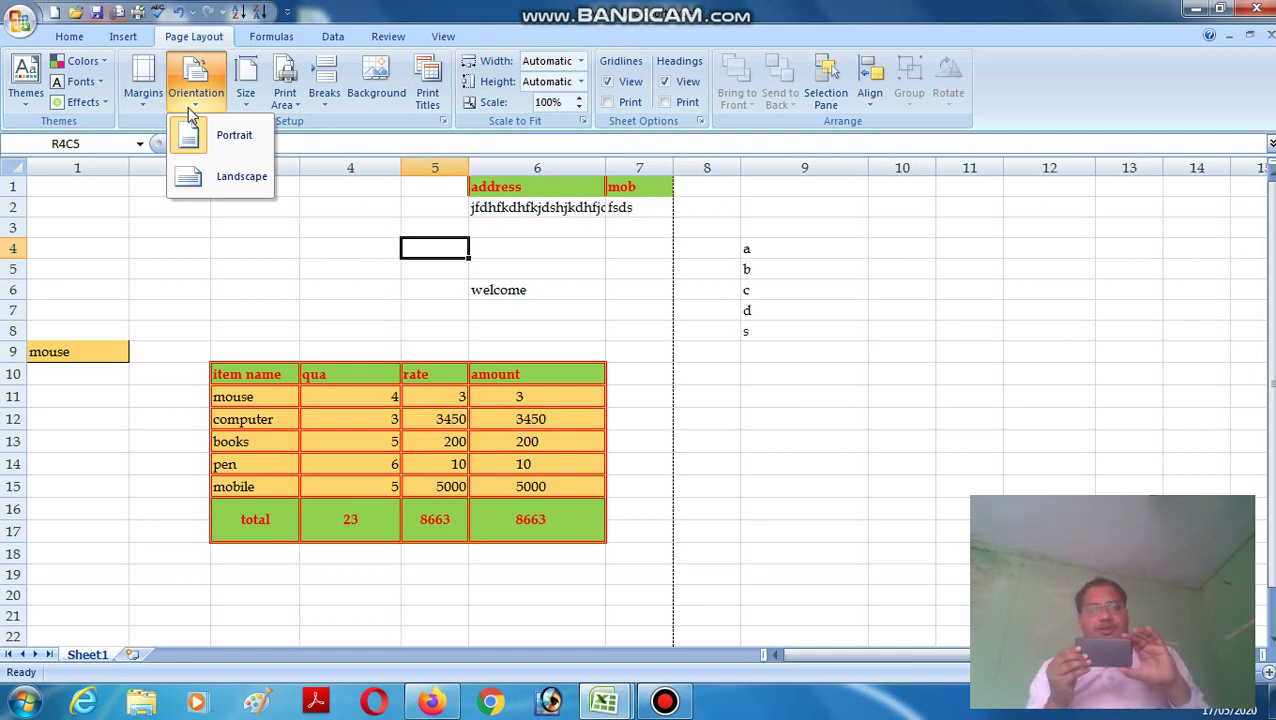
left_click(224, 176)
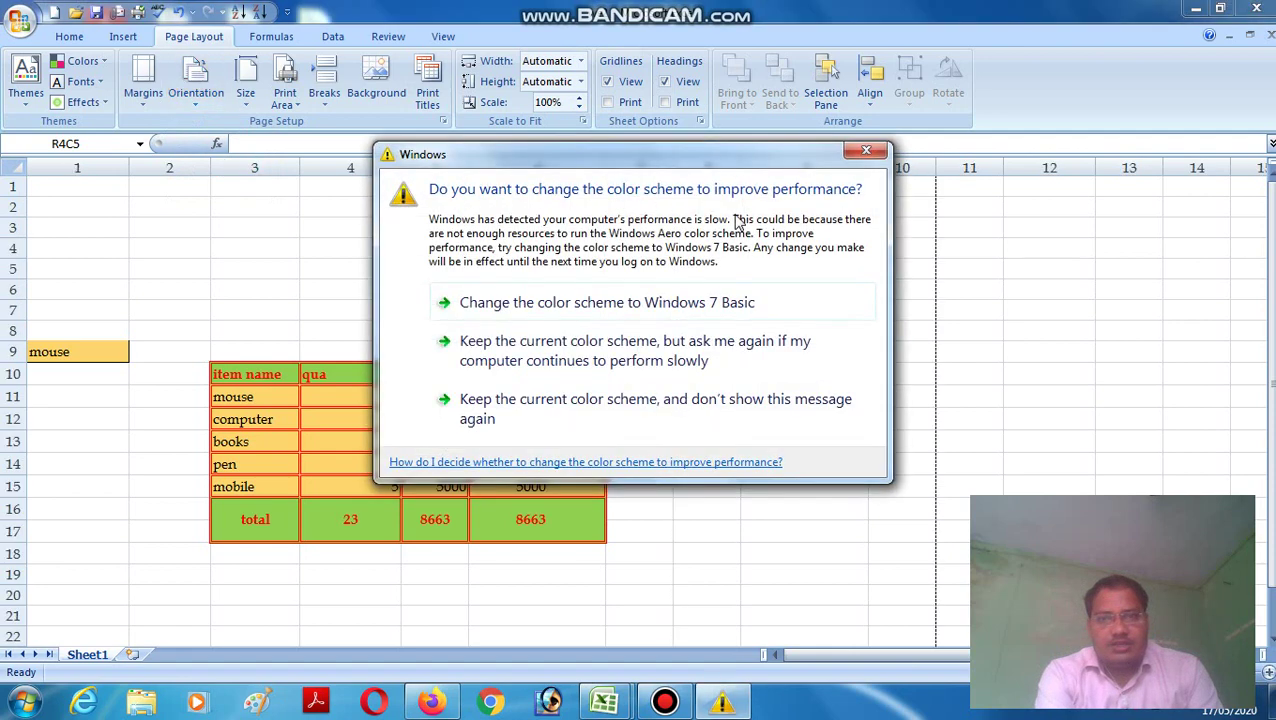
left_click(865, 151)
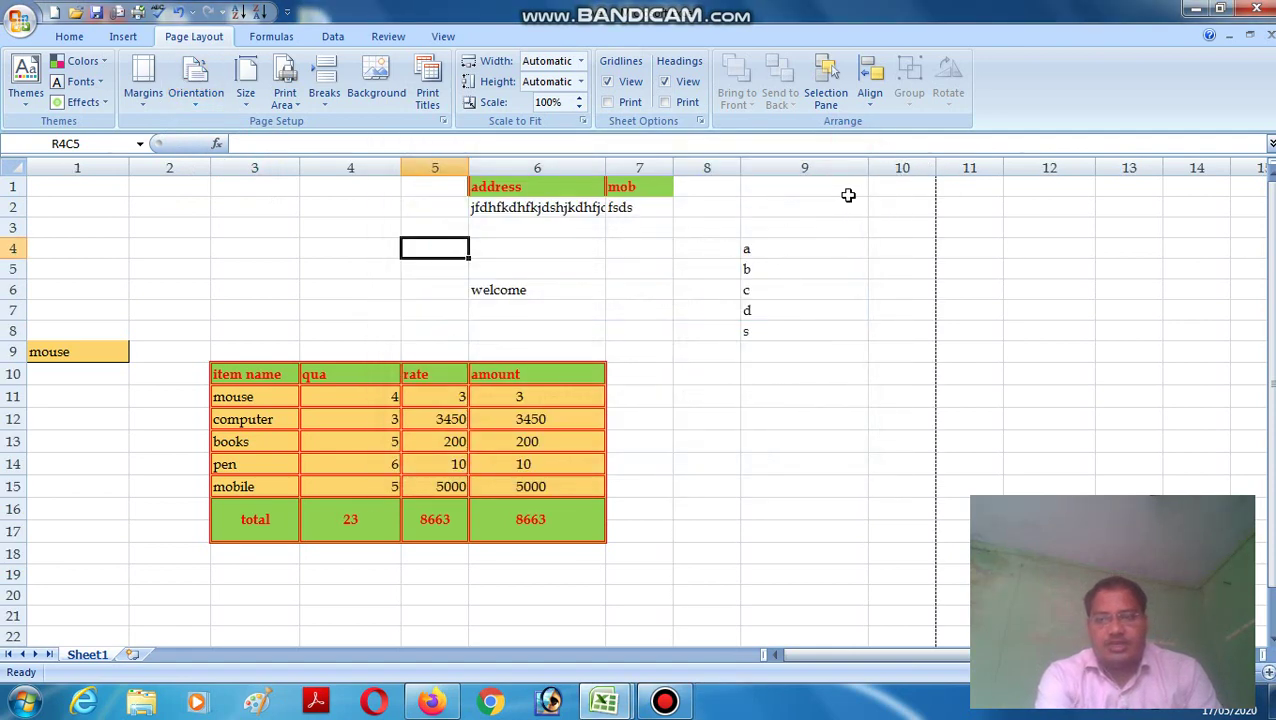
left_click(207, 107)
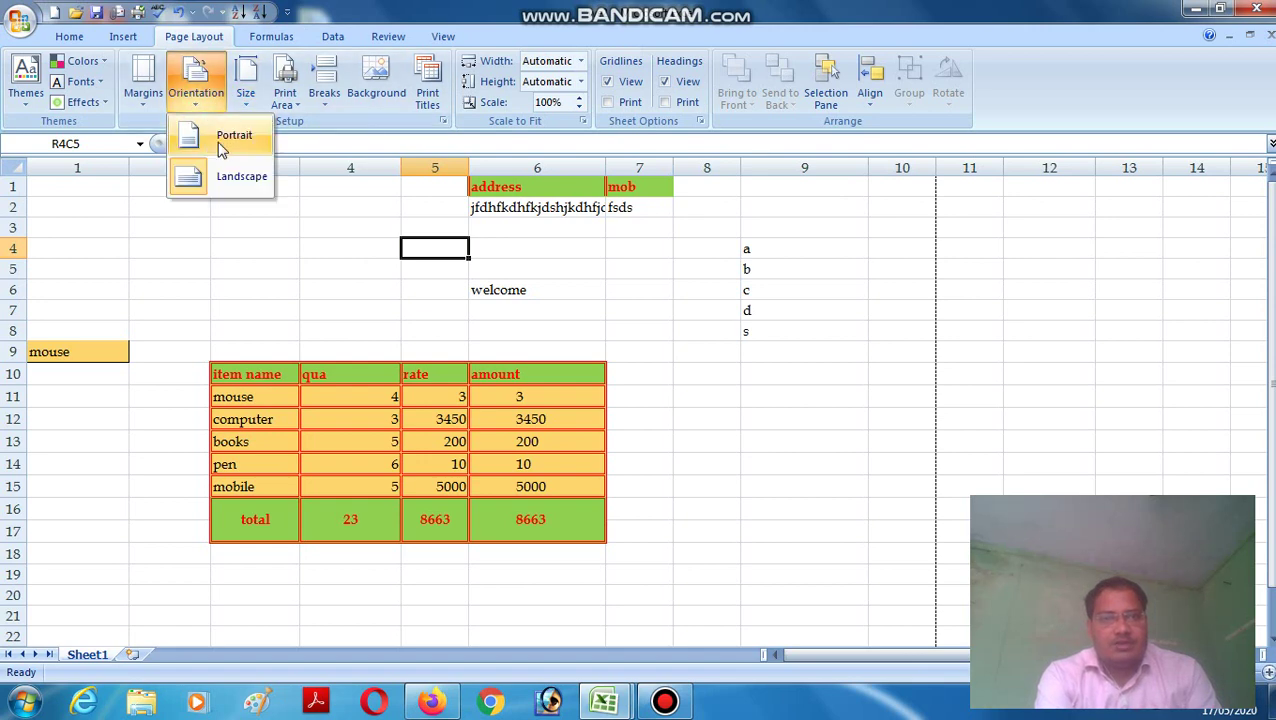
left_click(230, 137)
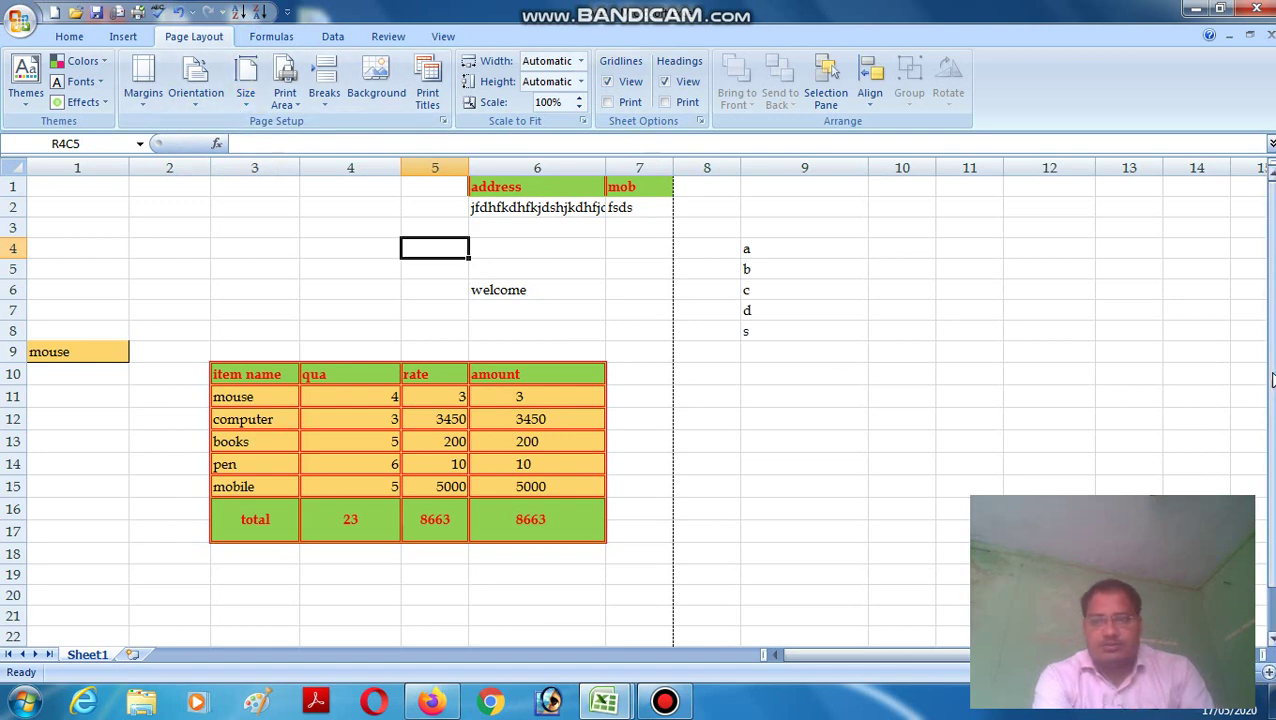
Step: Compare the page breaks below the item table in Portrait and Landscape orientation, and return the page to Portrait
left_click_drag(1270, 370, 1270, 424)
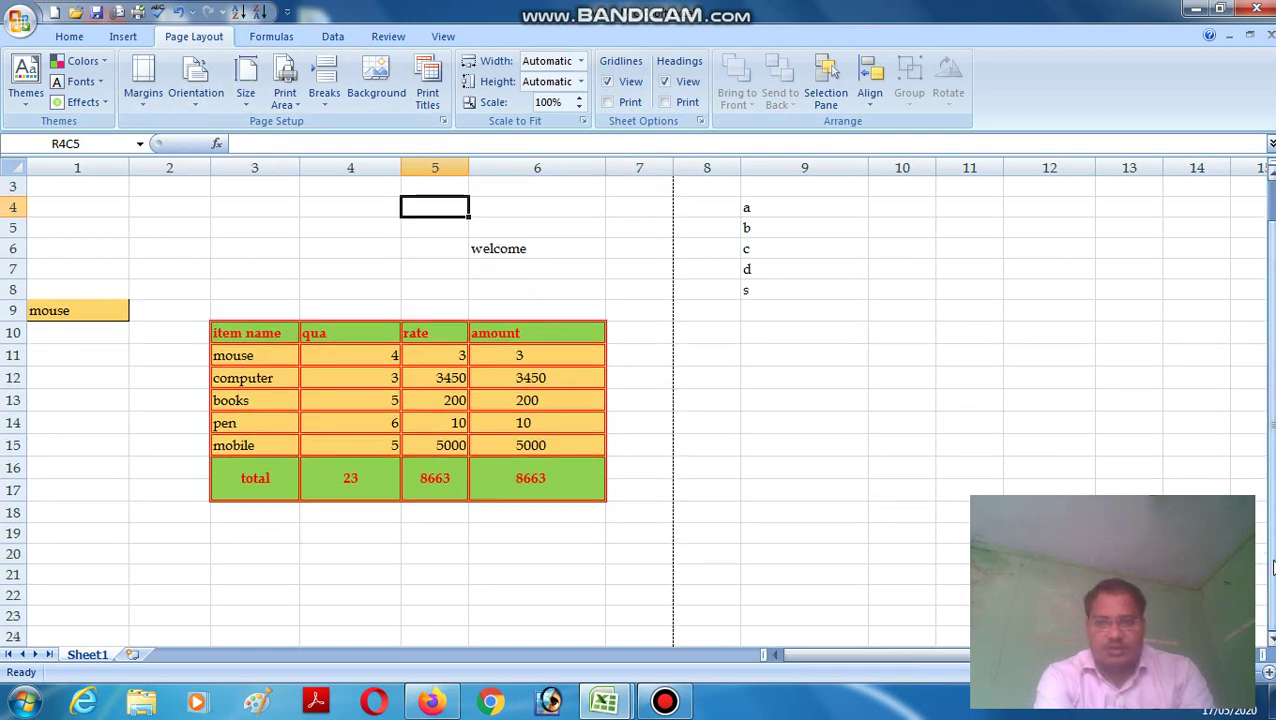
left_click(1268, 640)
left_click(1271, 640)
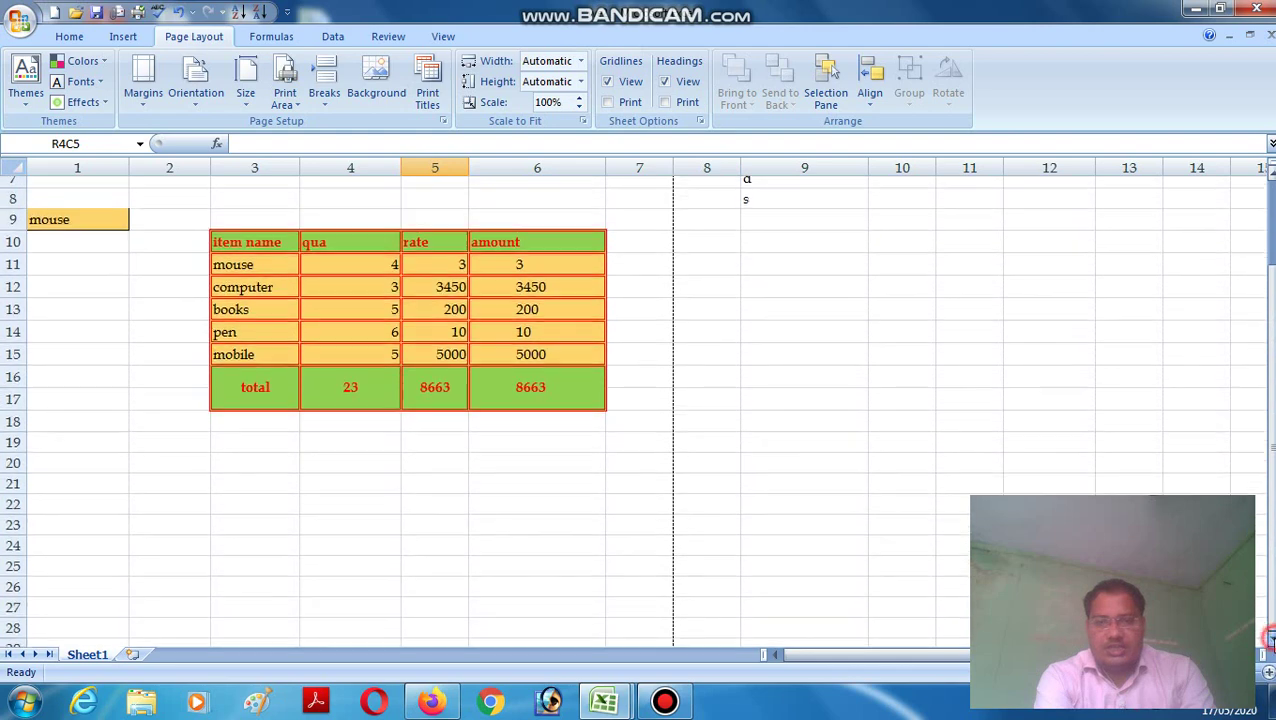
left_click(1271, 640)
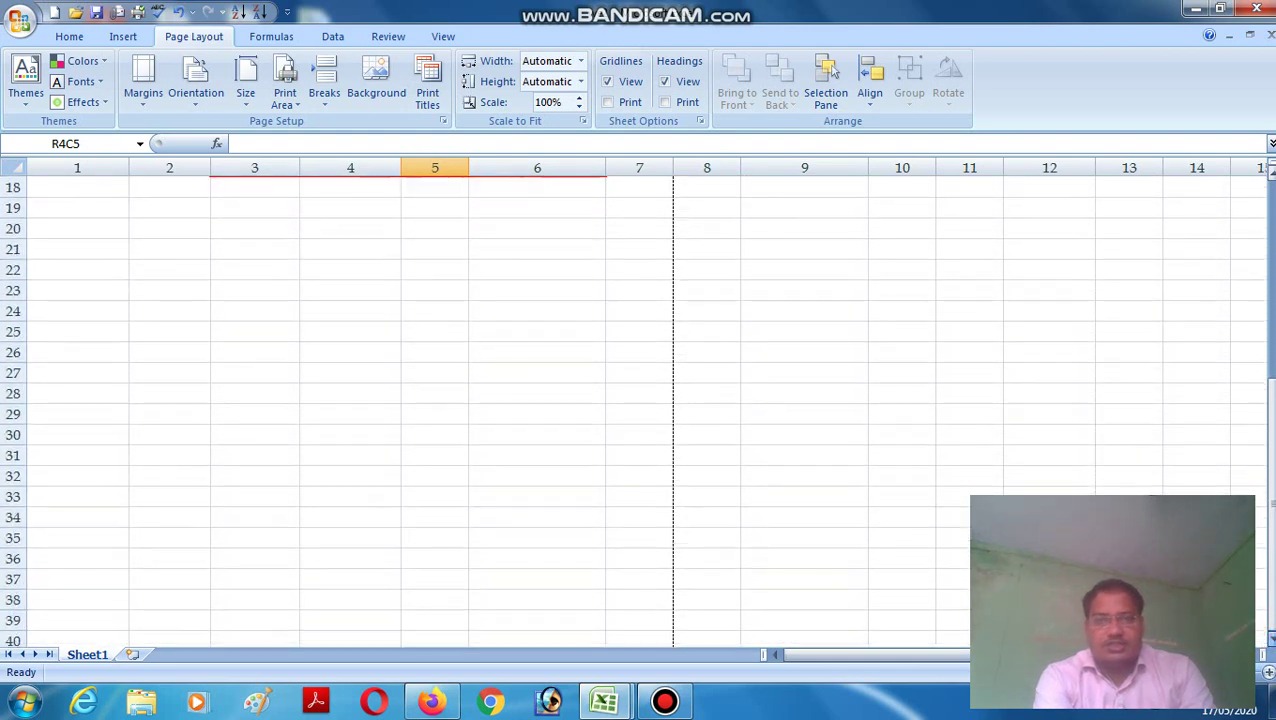
left_click(195, 105)
left_click(228, 176)
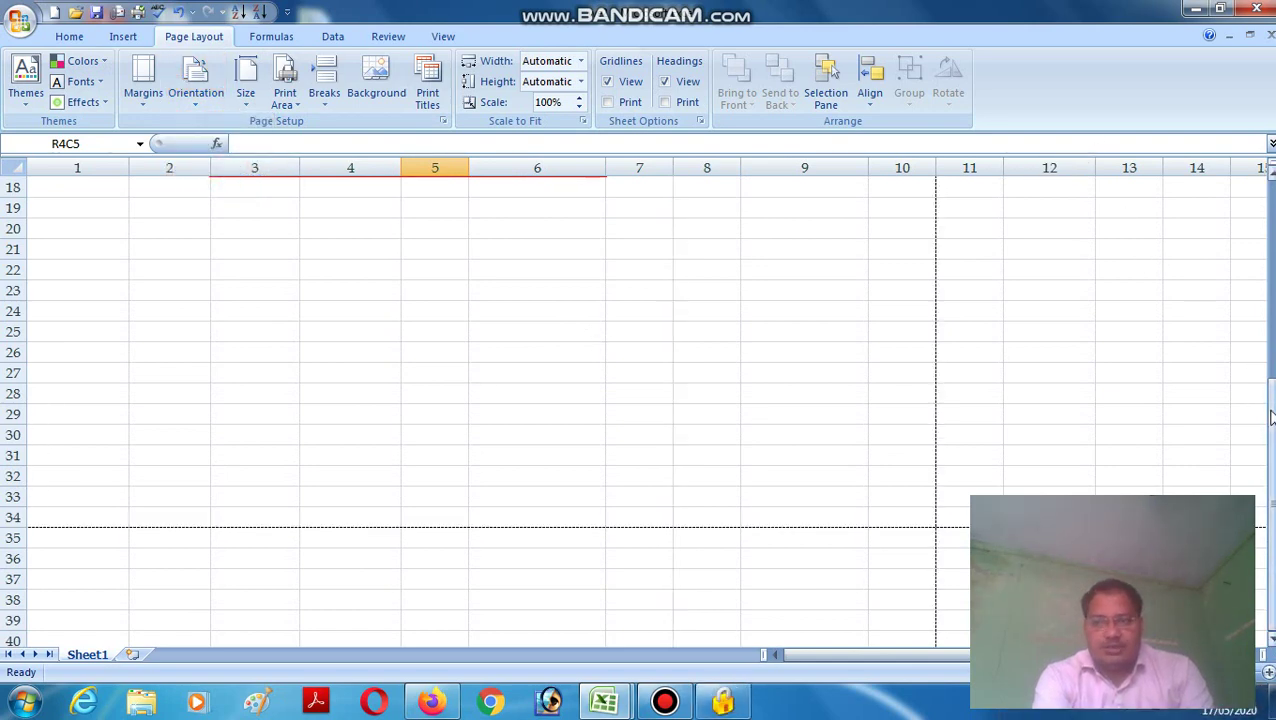
left_click_drag(1272, 418, 1272, 410)
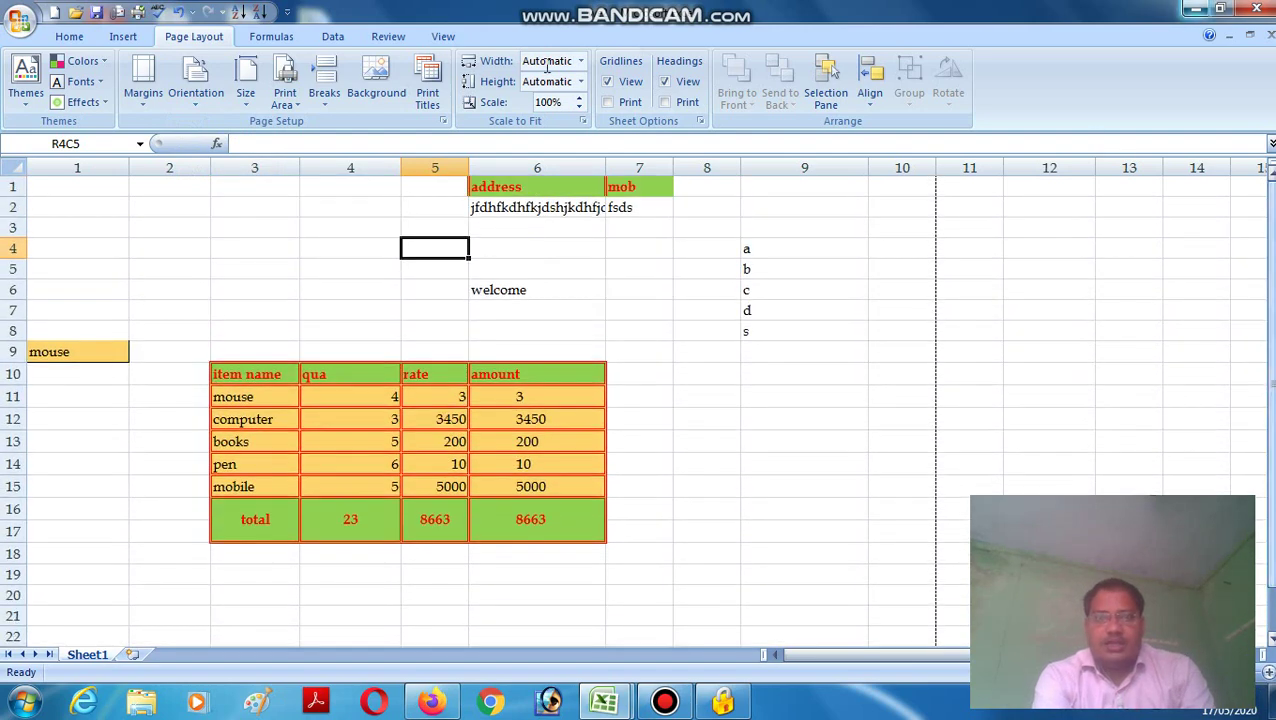
left_click(192, 108)
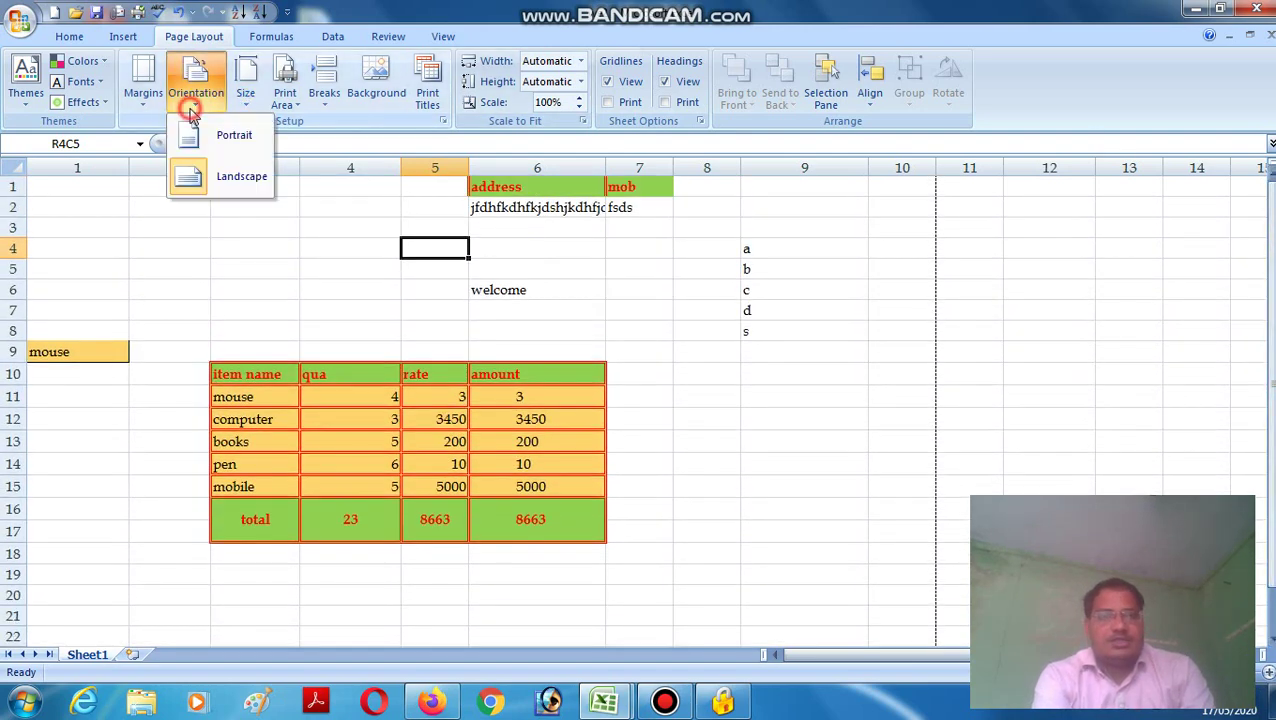
left_click(233, 140)
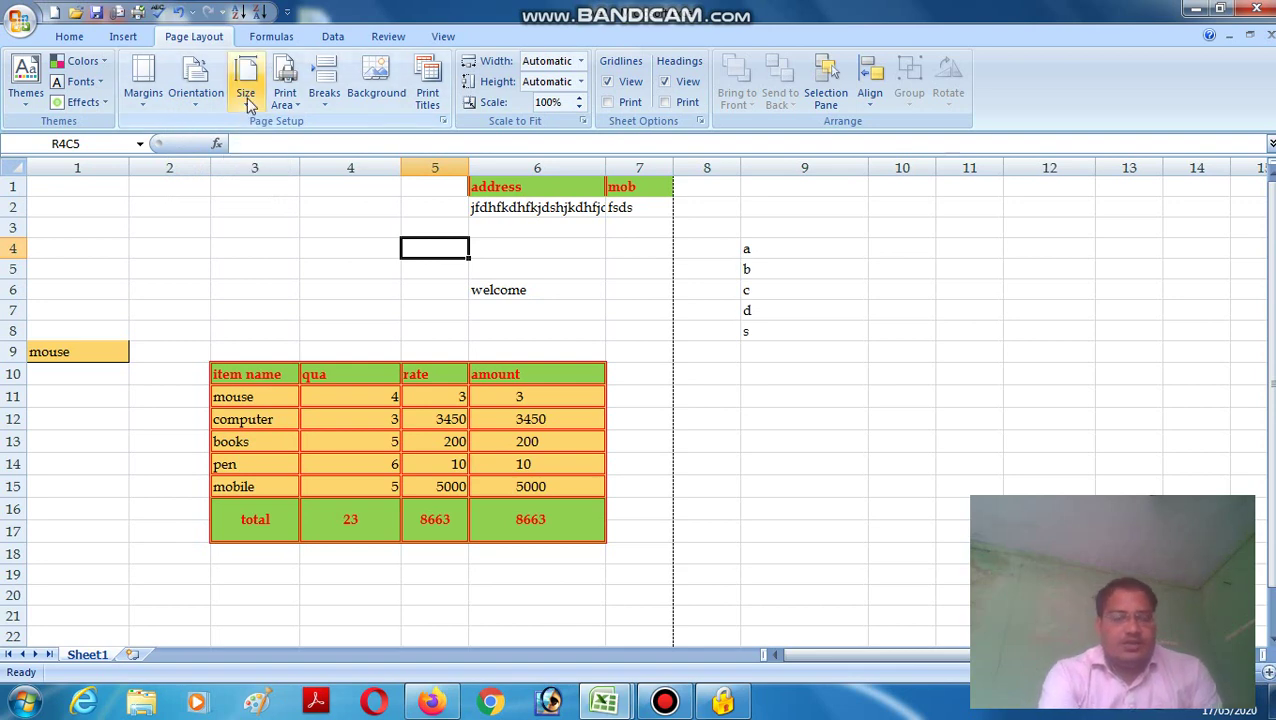
Step: Browse the available paper sizes and set the sheet's paper size to A4 210 x 297 mm
left_click(245, 100)
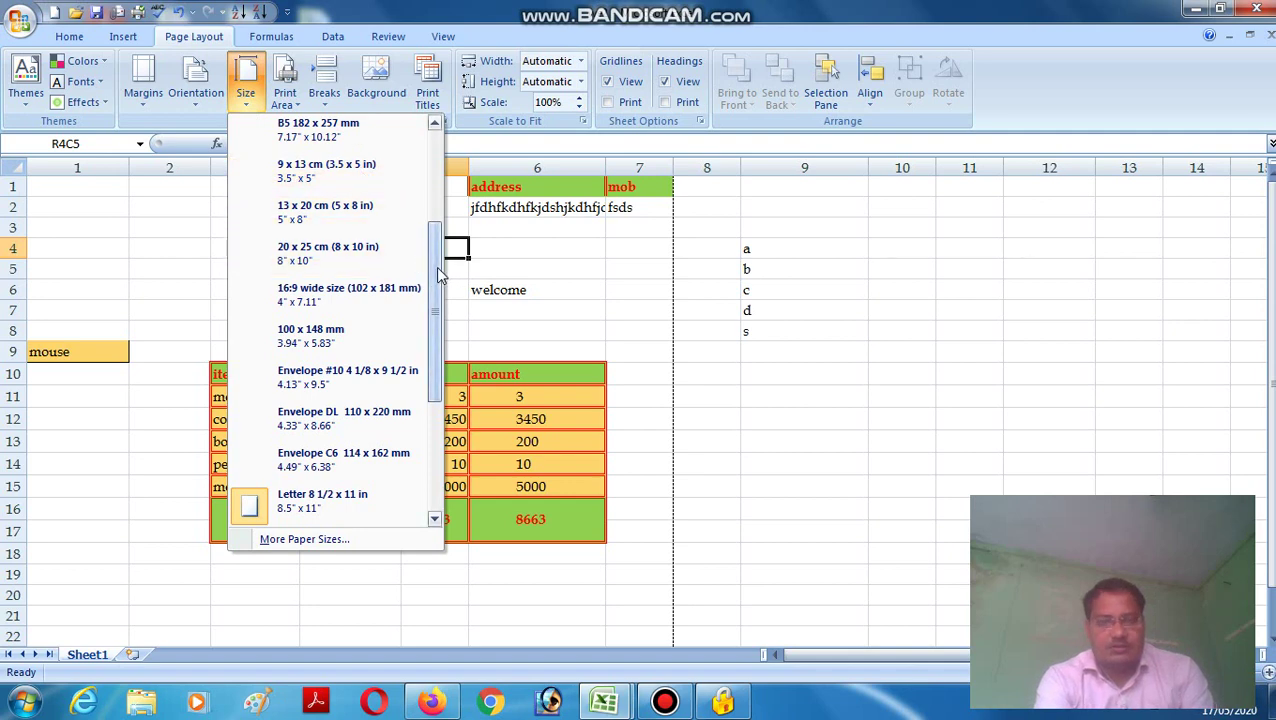
left_click_drag(441, 275, 427, 390)
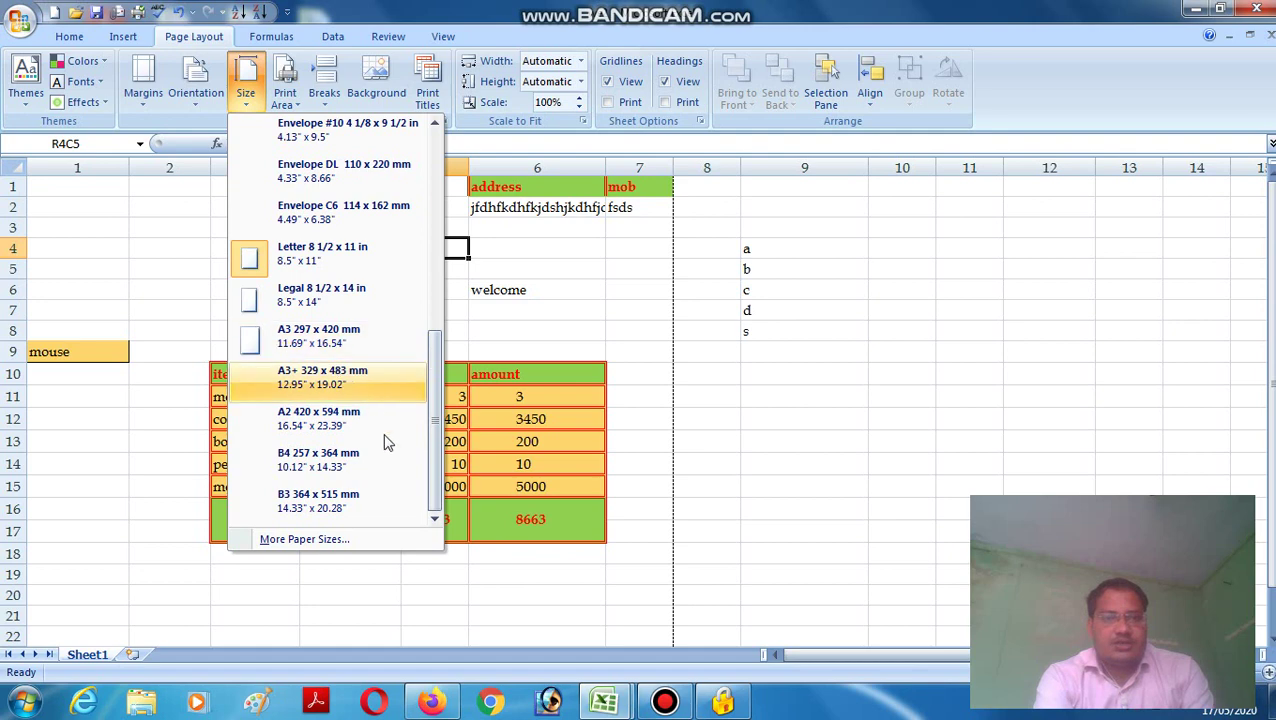
left_click_drag(433, 486, 455, 263)
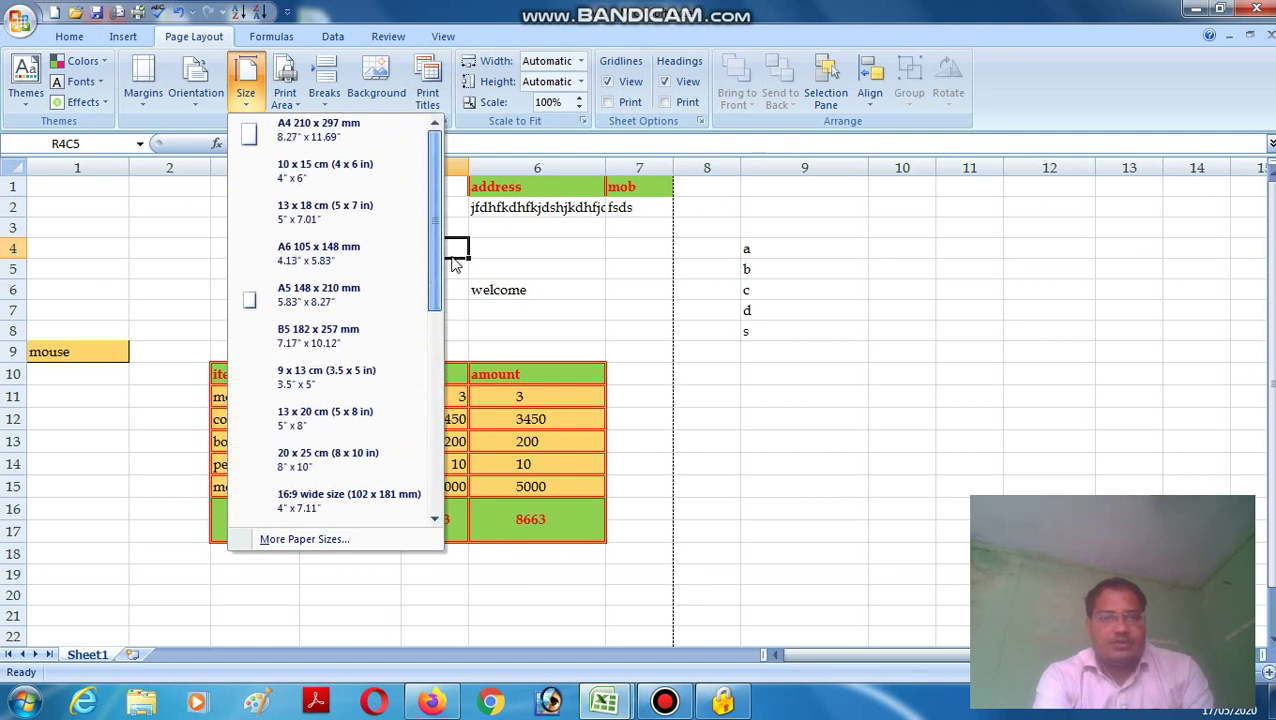
left_click(293, 128)
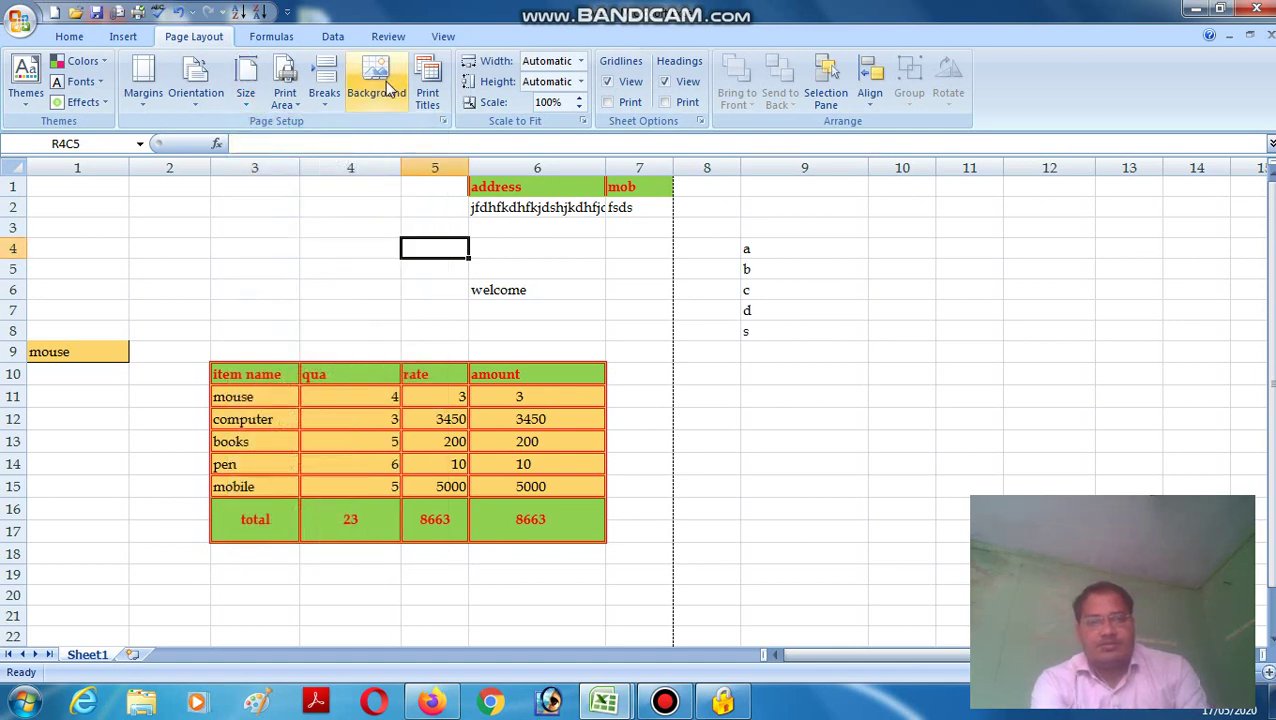
left_click(248, 106)
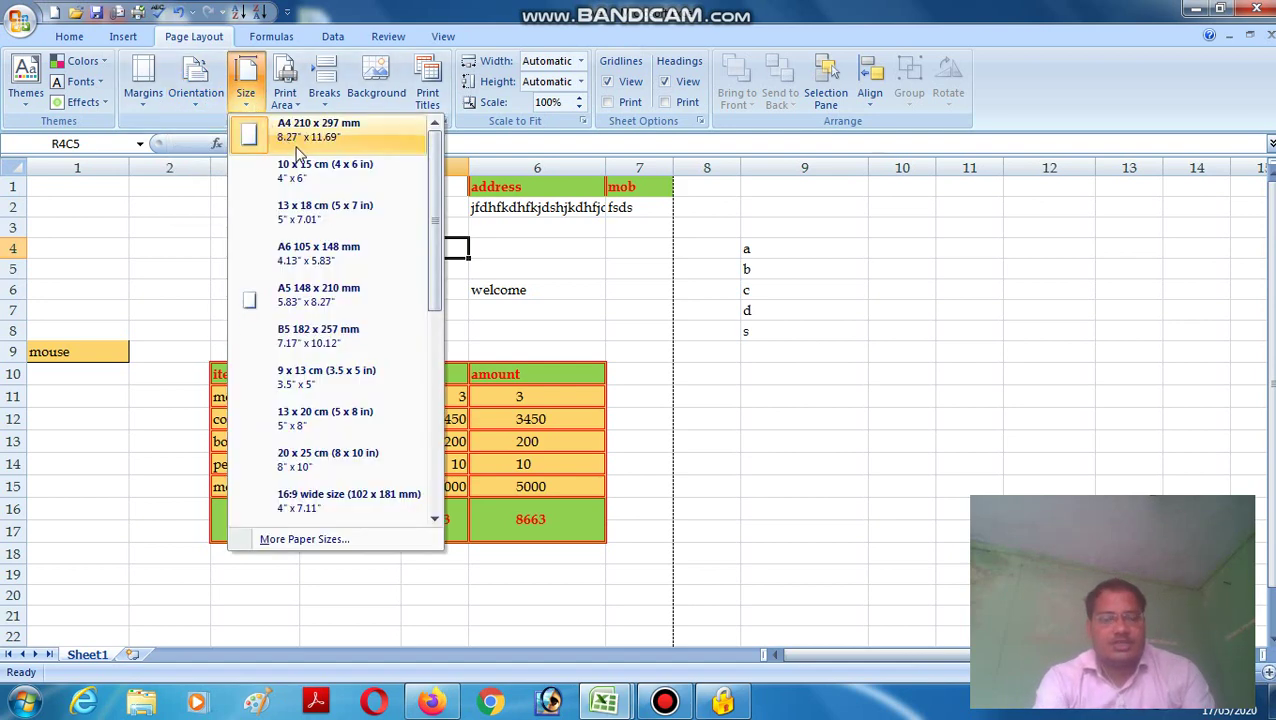
left_click(553, 300)
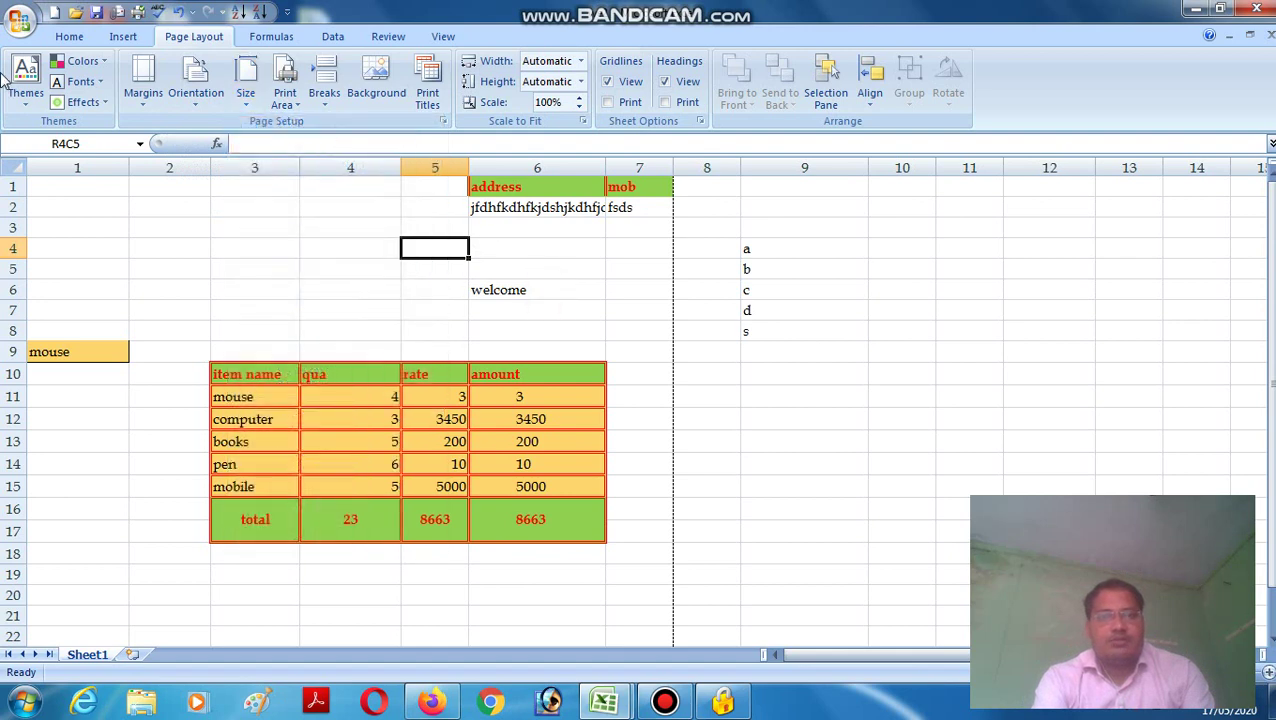
Step: Examine the page from the item table down to its lower edge in Print Preview, and return to the worksheet
left_click(22, 22)
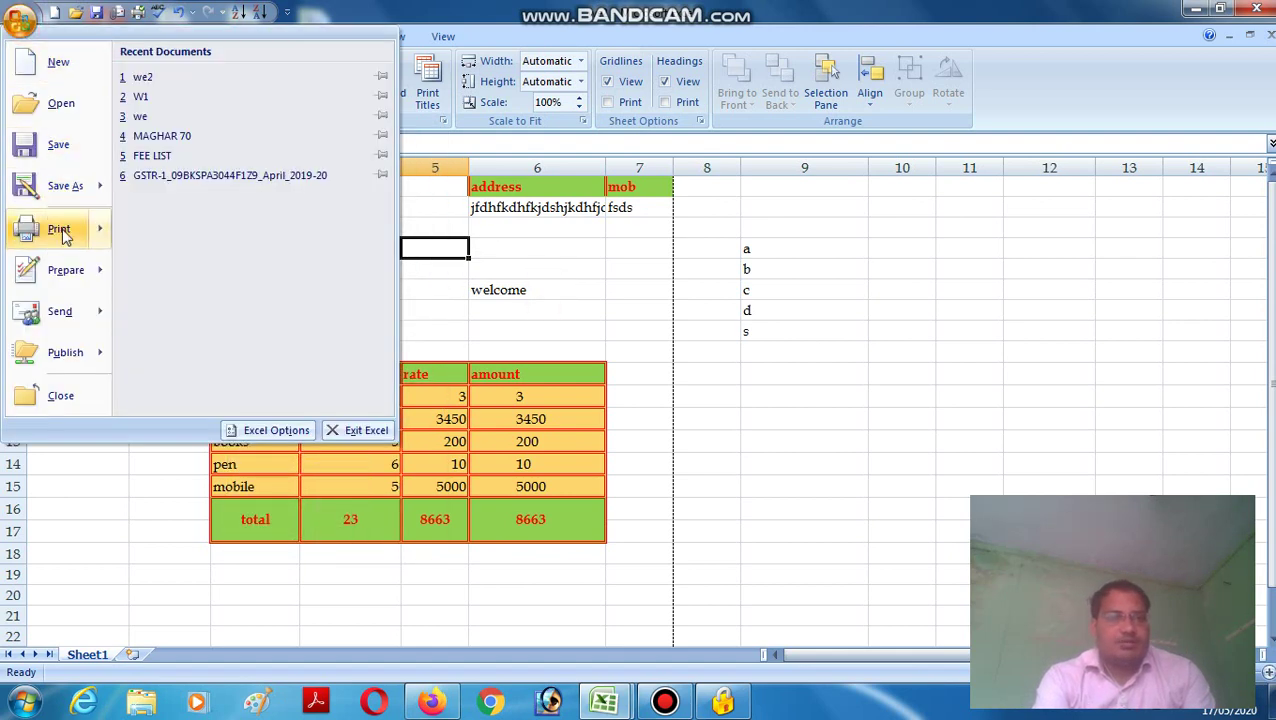
mouse_move(62, 229)
left_click(222, 193)
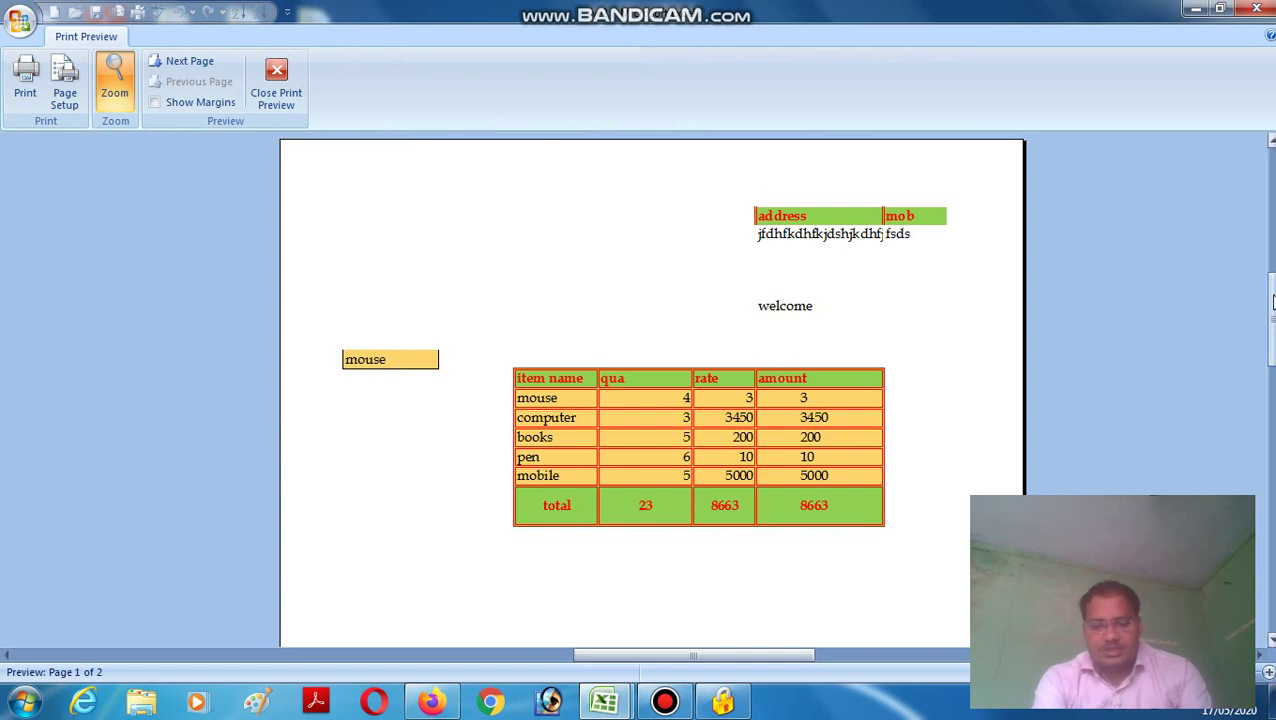
left_click_drag(1272, 300, 1272, 566)
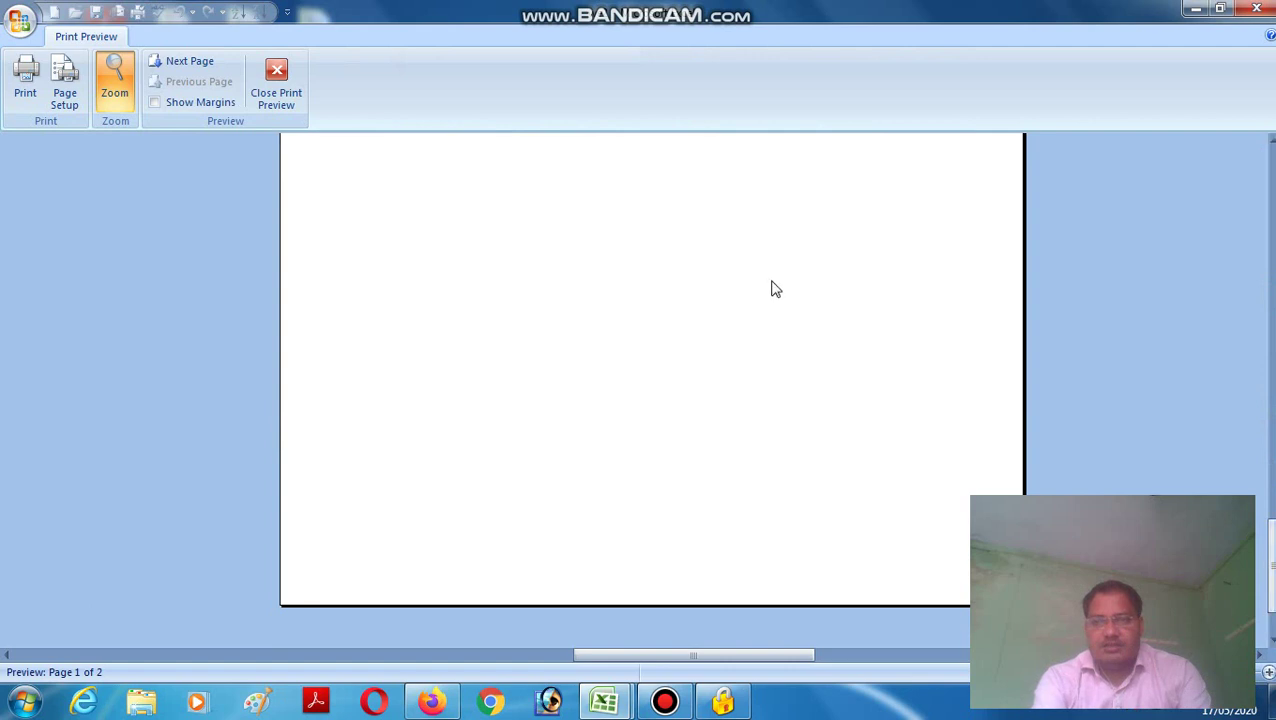
left_click(276, 86)
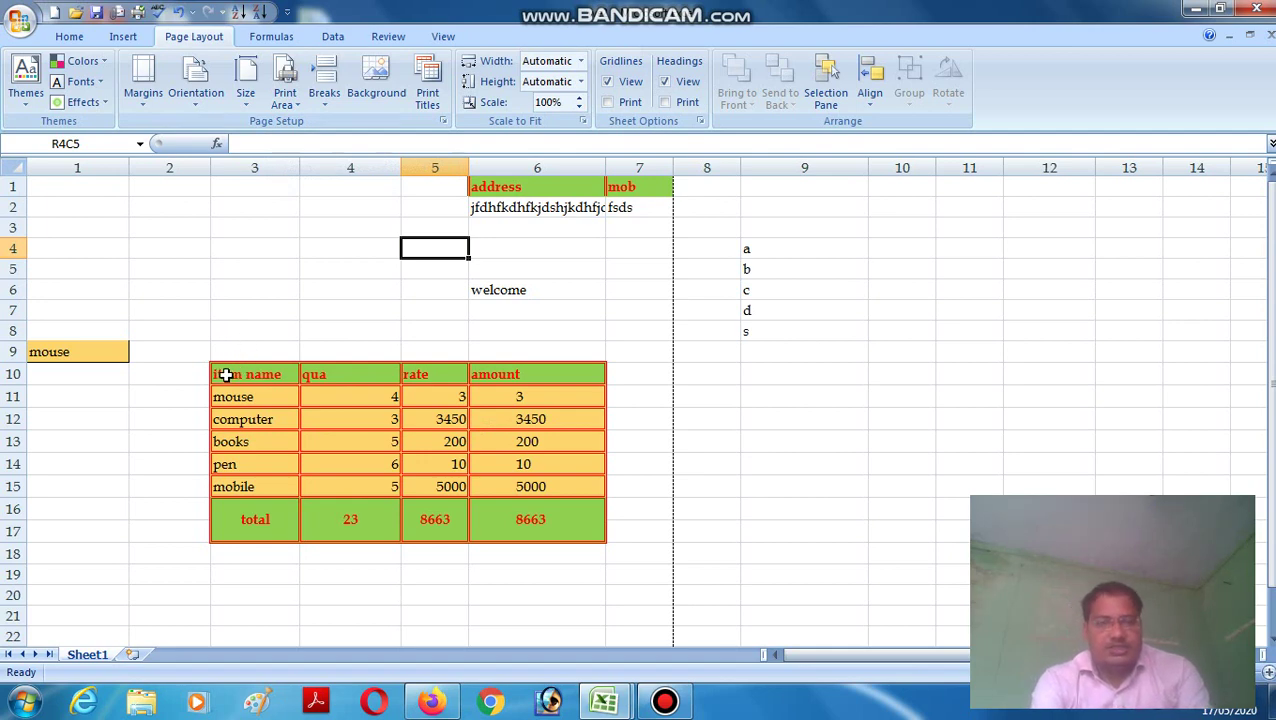
Step: Set the print area to the item table's header through the books row, across the item name to amount columns
left_click_drag(226, 374, 482, 433)
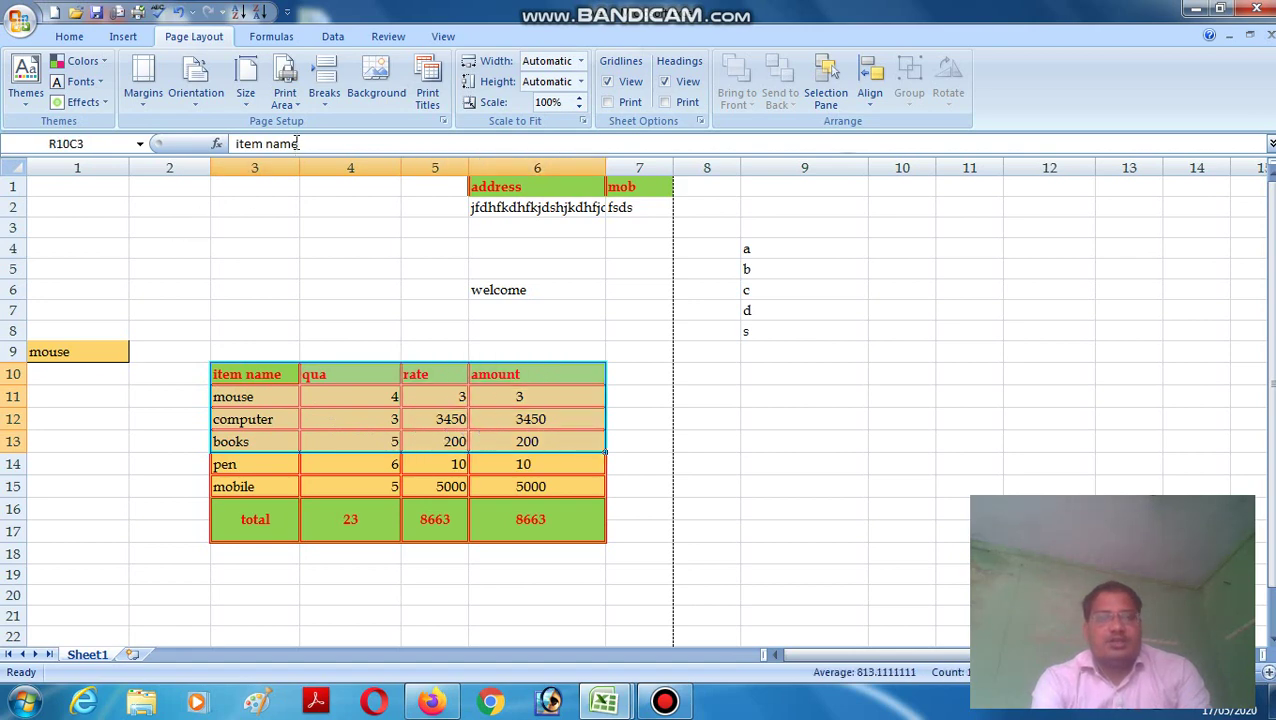
left_click(288, 98)
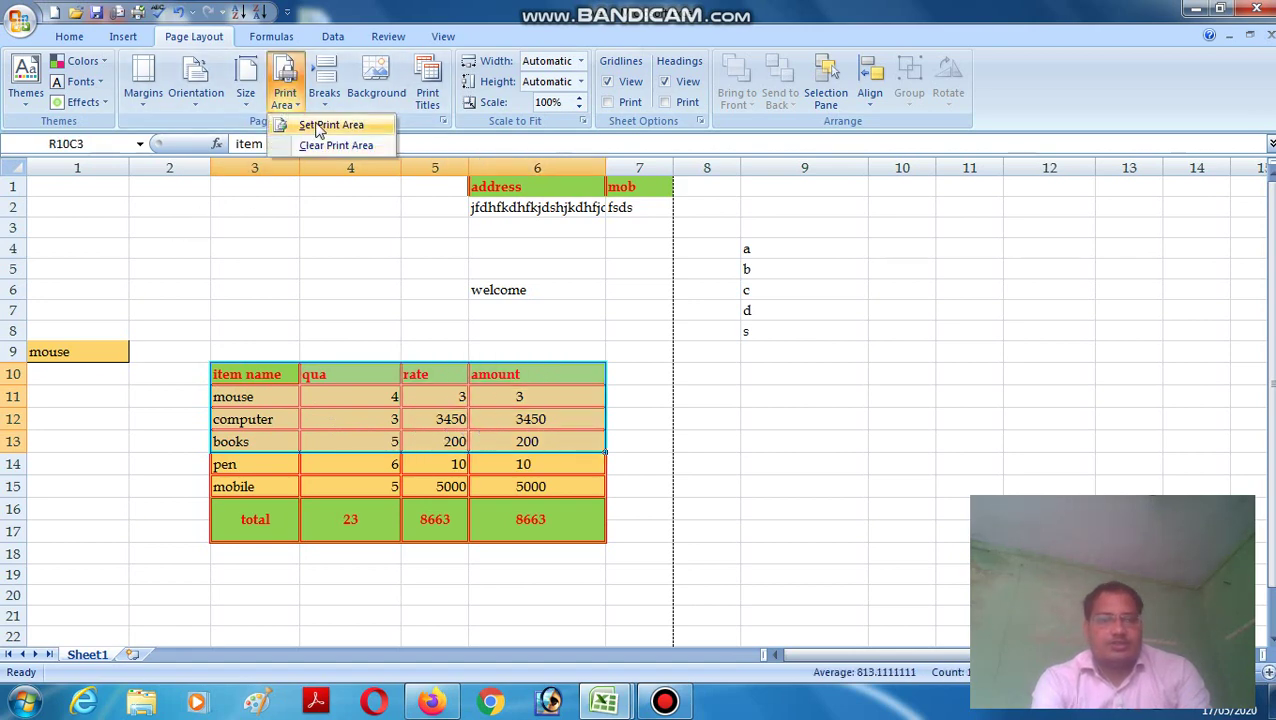
left_click(318, 128)
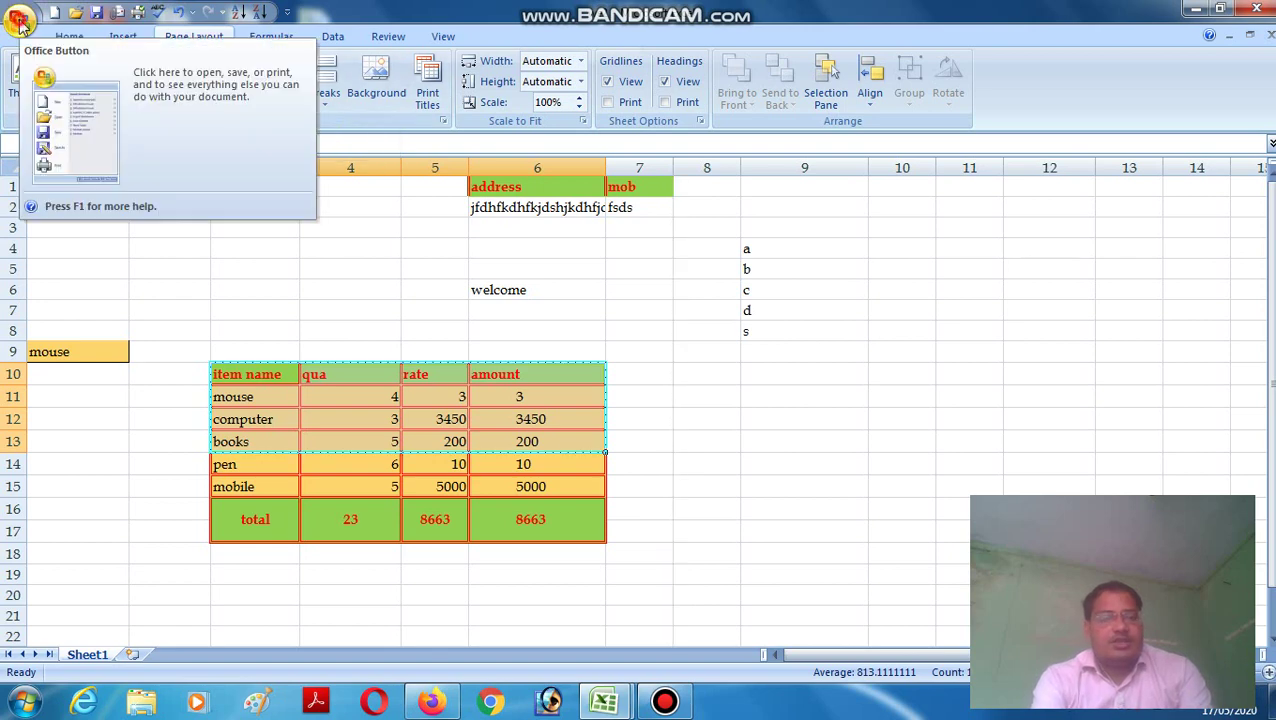
Step: Examine the print area covering all four table columns in Print Preview and return to the worksheet
left_click(20, 22)
mouse_move(55, 228)
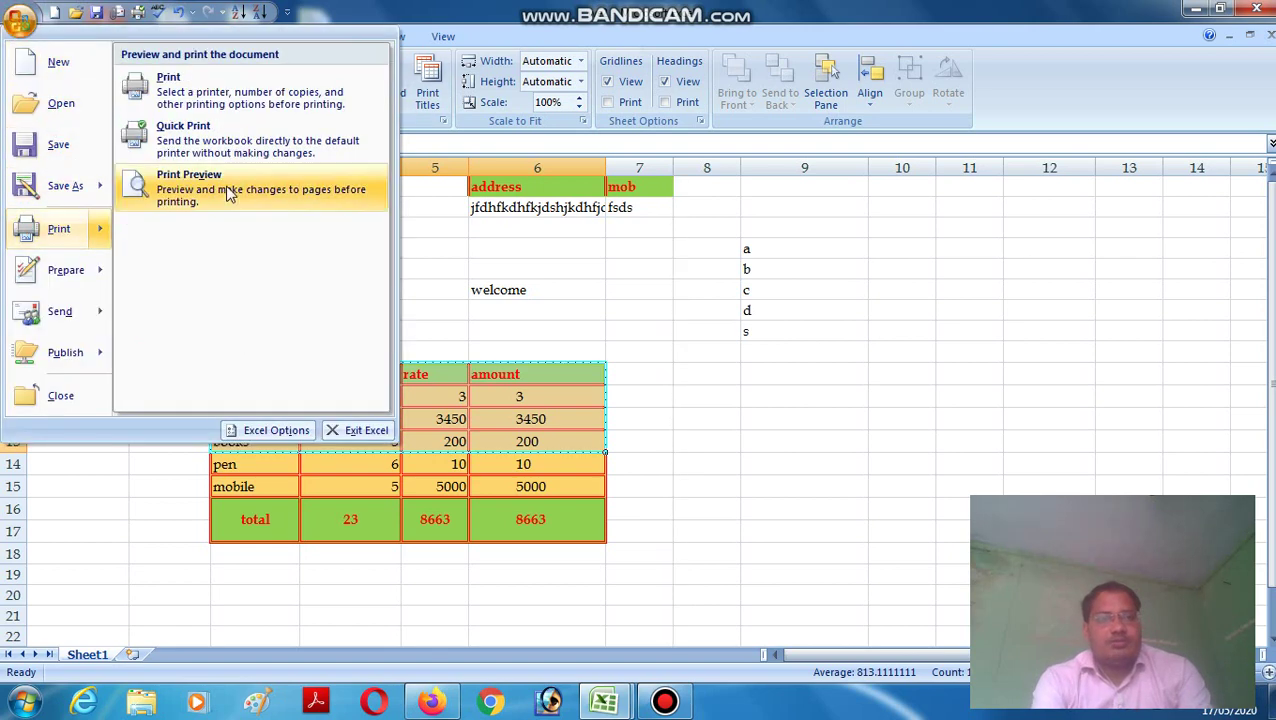
left_click(229, 190)
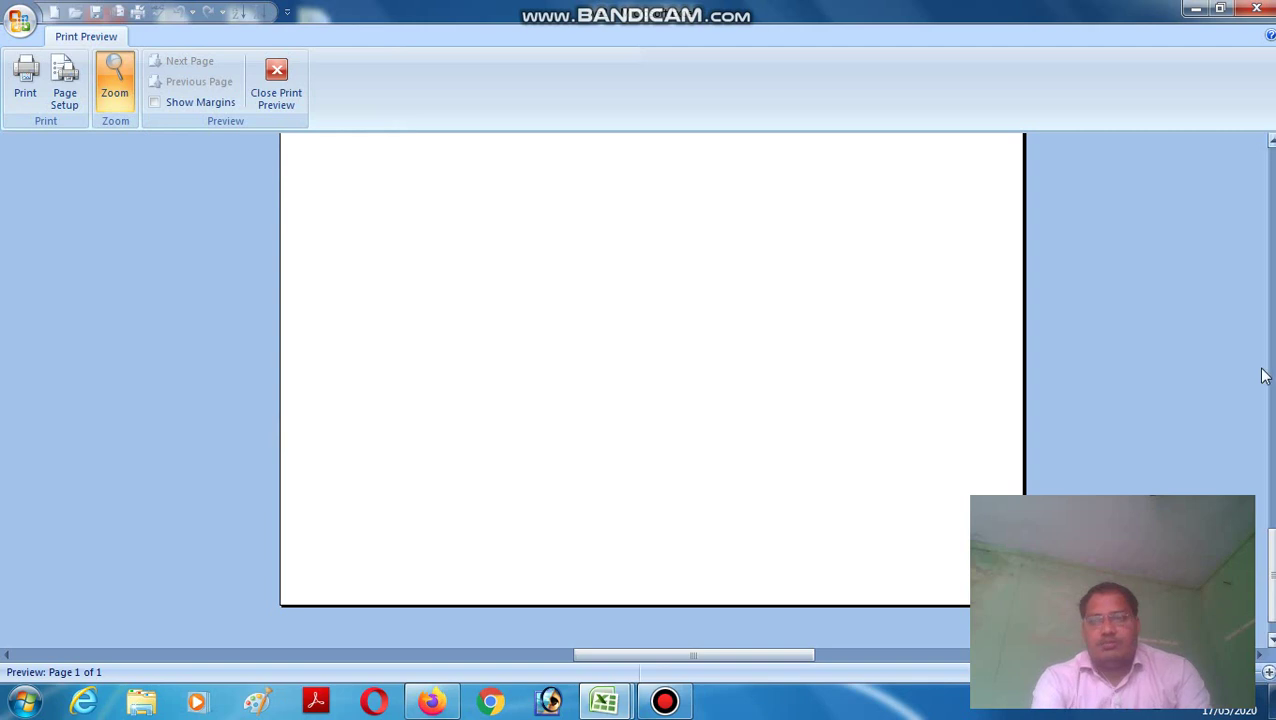
left_click_drag(1272, 545, 1268, 290)
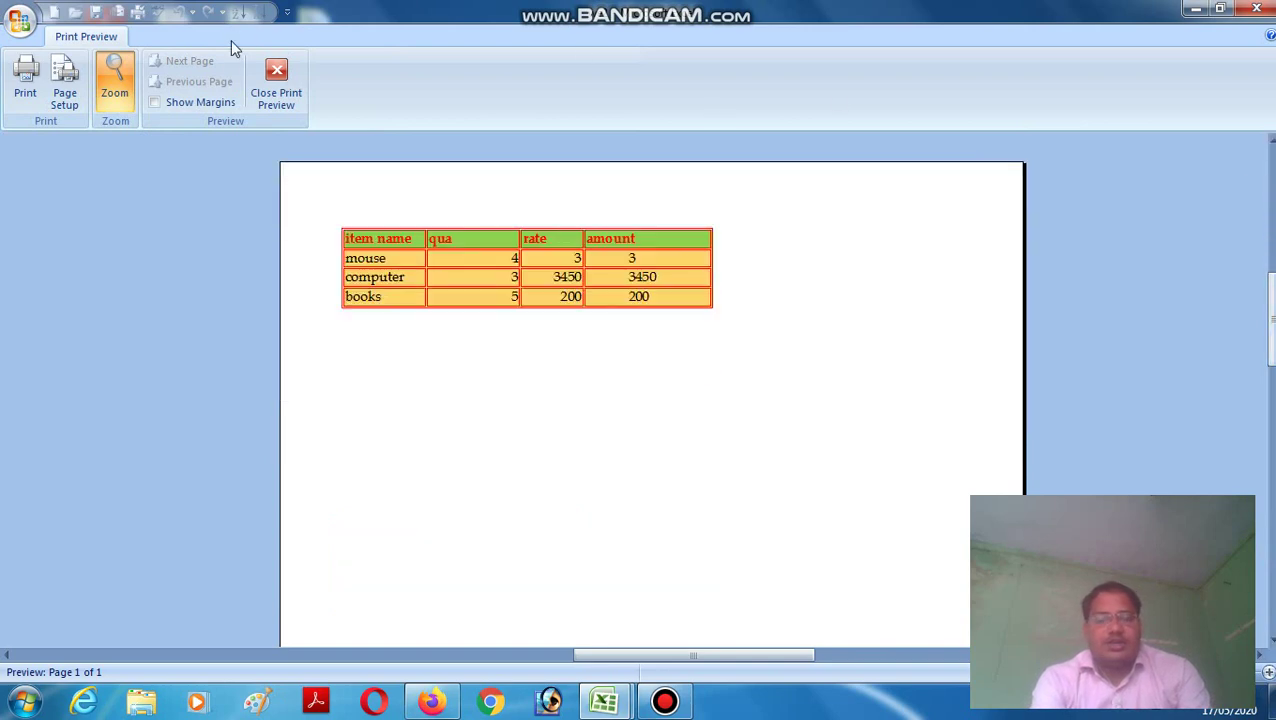
left_click(288, 98)
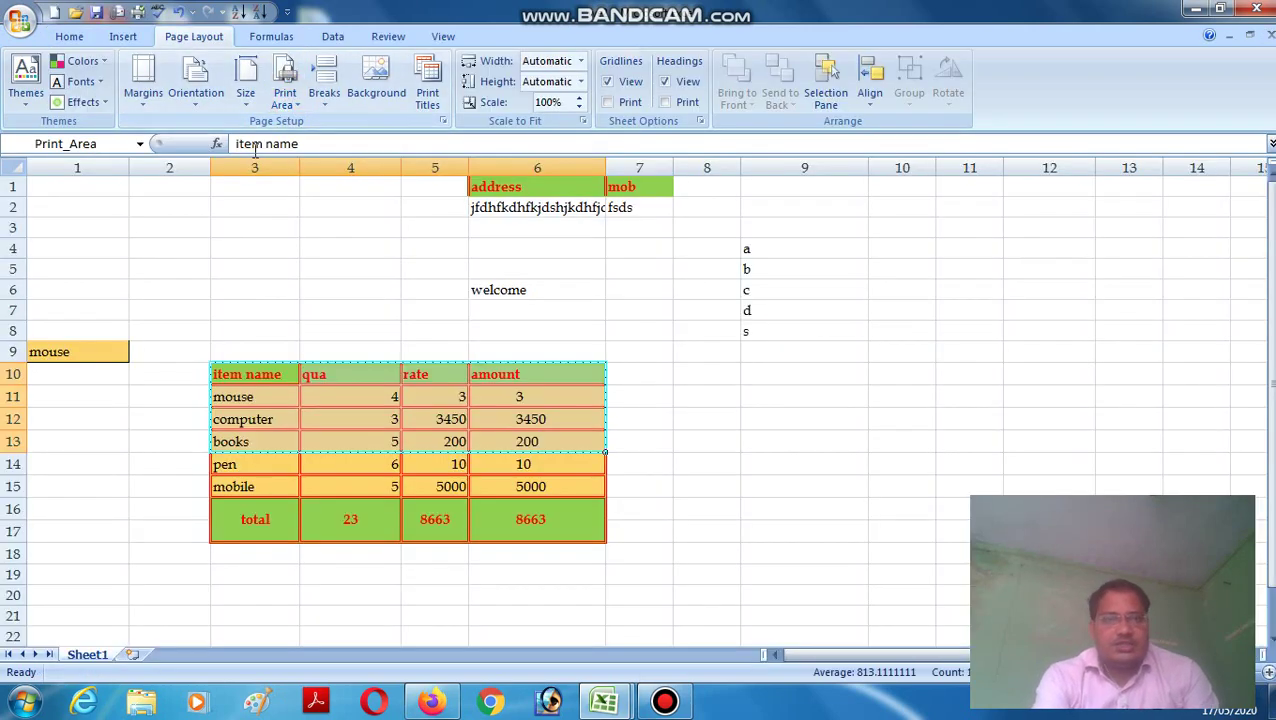
Step: Clear the sheet's print area, inspect the full sheet in Print Preview, and return to the worksheet
left_click(292, 100)
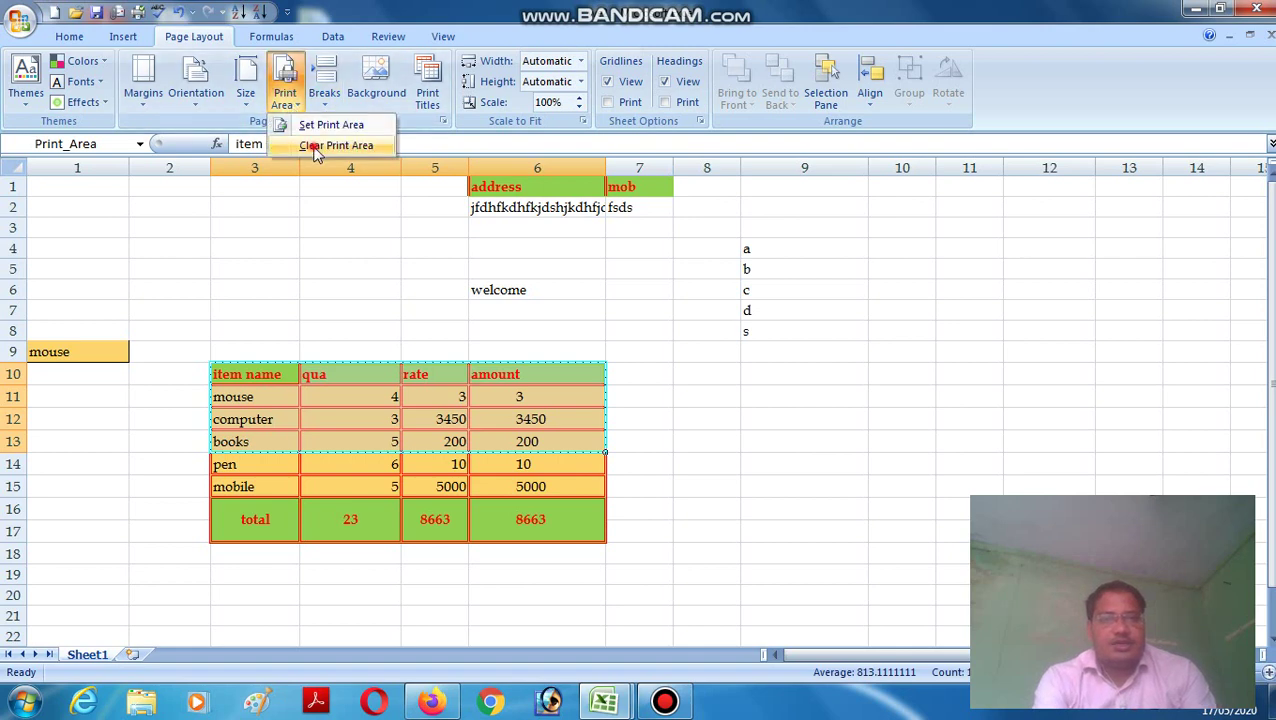
left_click(316, 148)
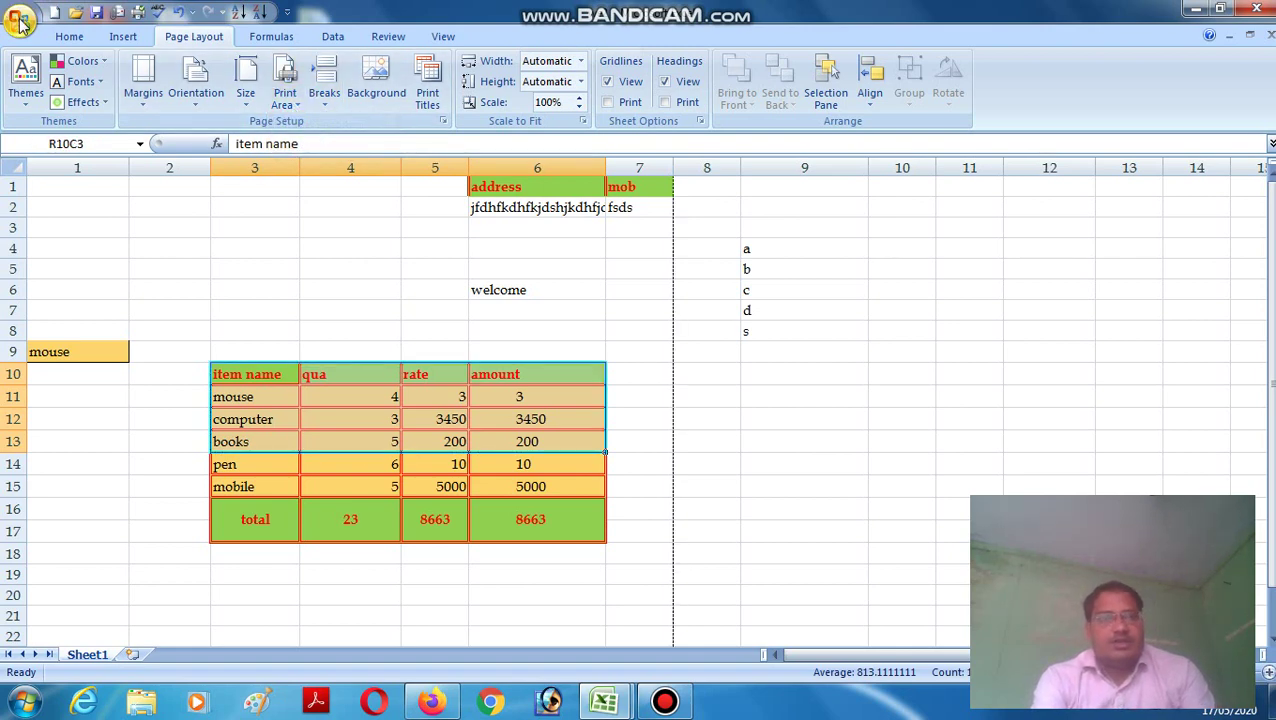
left_click(20, 22)
mouse_move(76, 248)
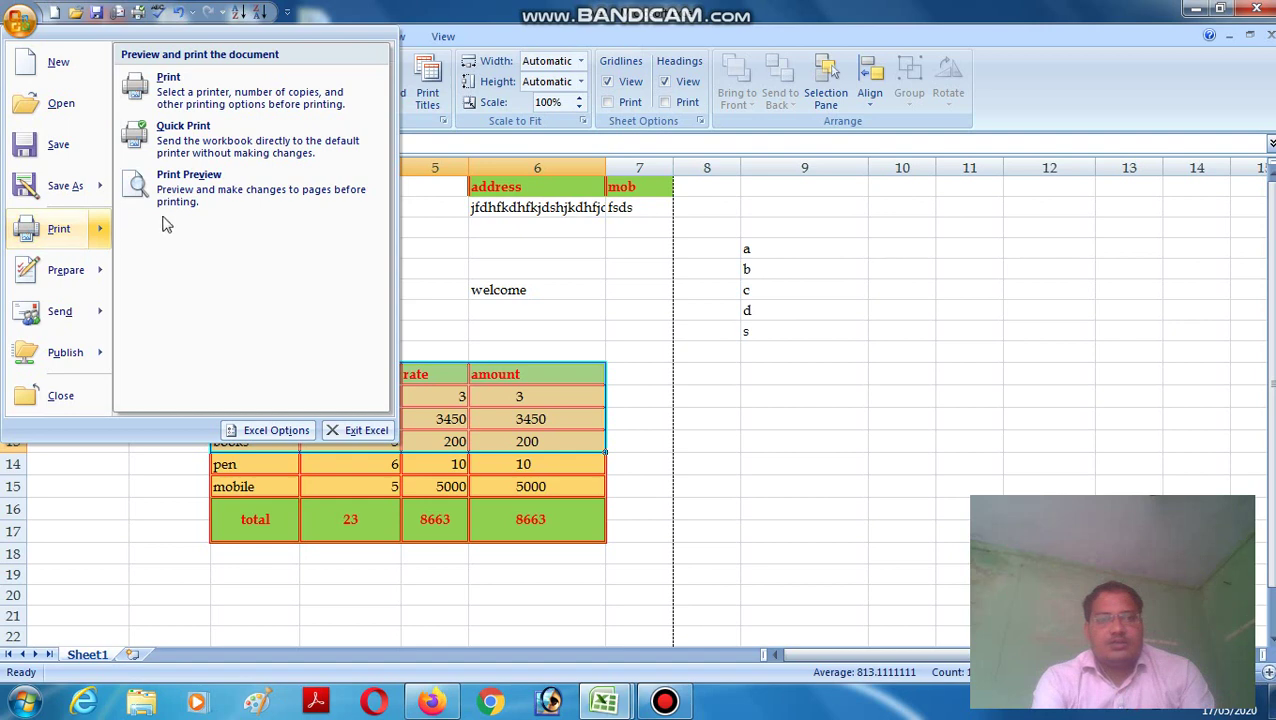
left_click(210, 212)
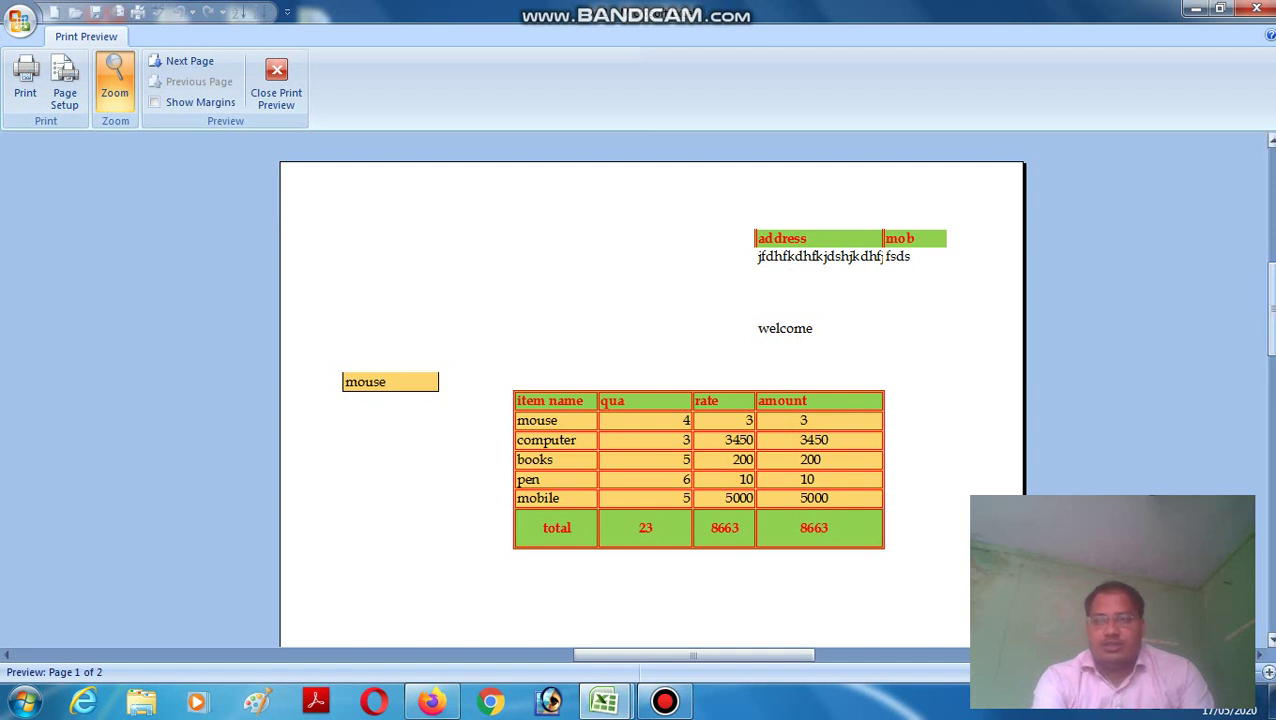
left_click_drag(1271, 309, 1271, 178)
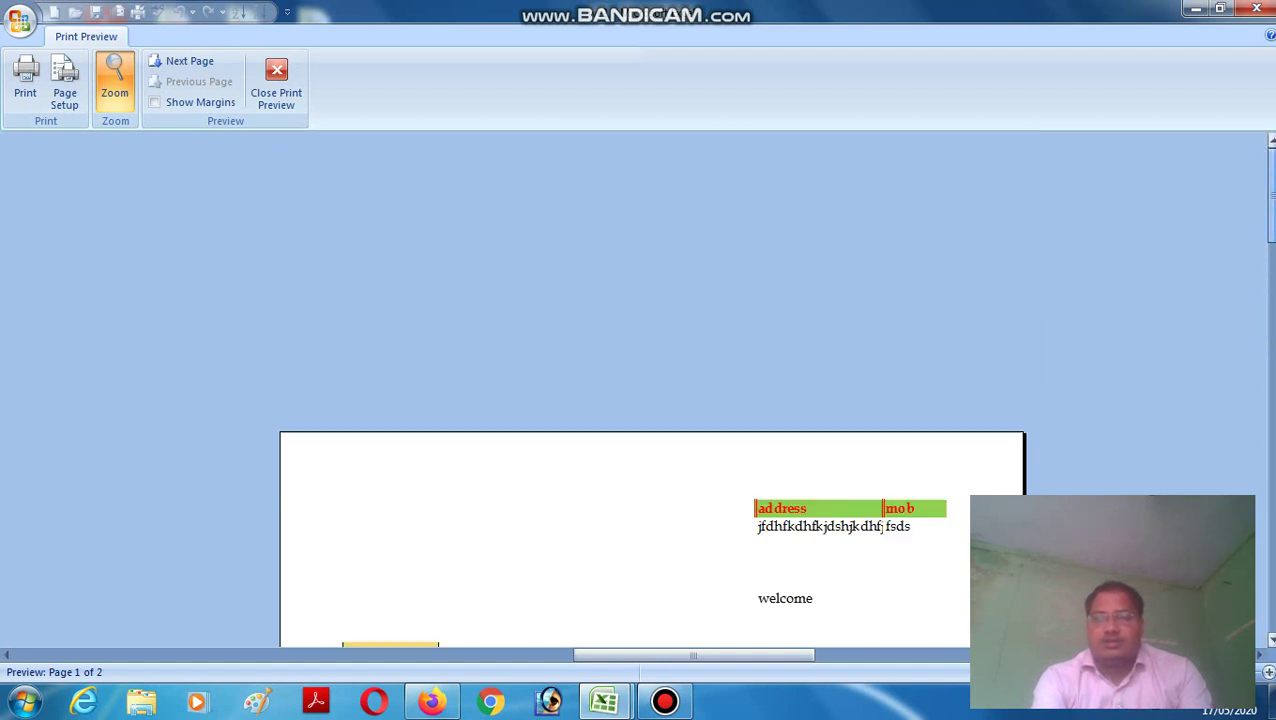
left_click(293, 80)
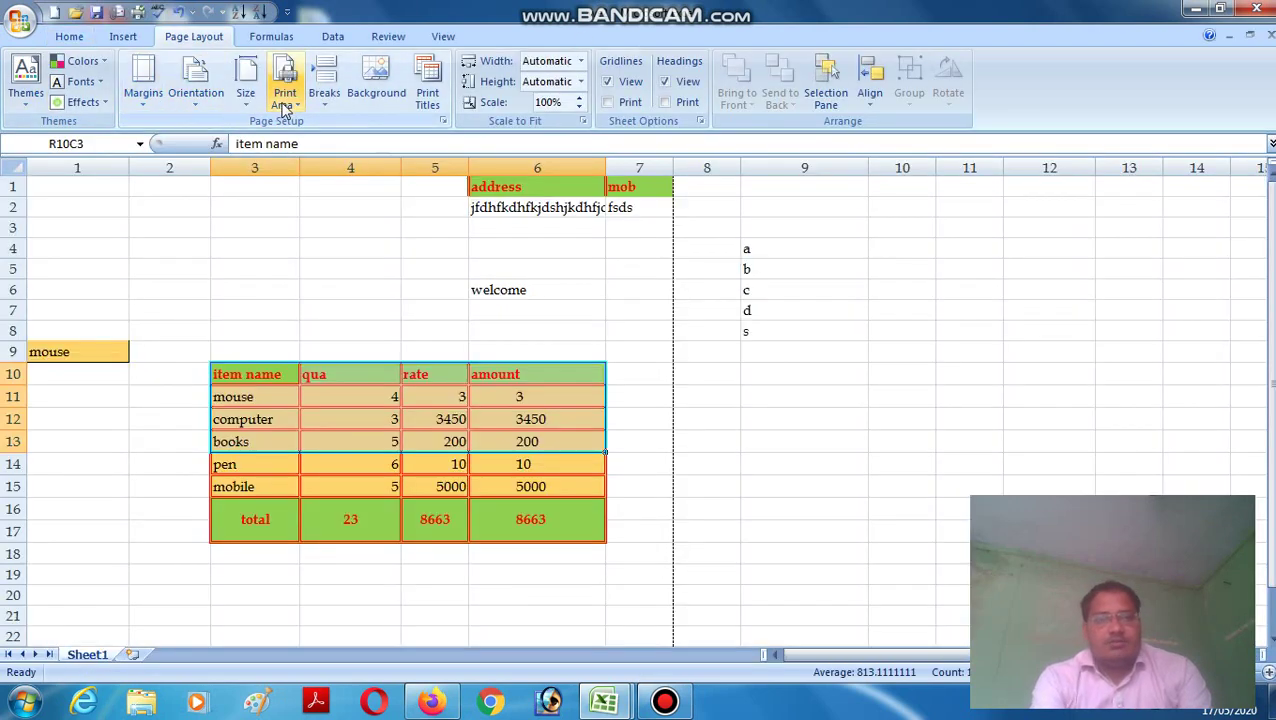
Step: Set the print area to only the item name and qua columns, from the header through the books row
left_click(283, 104)
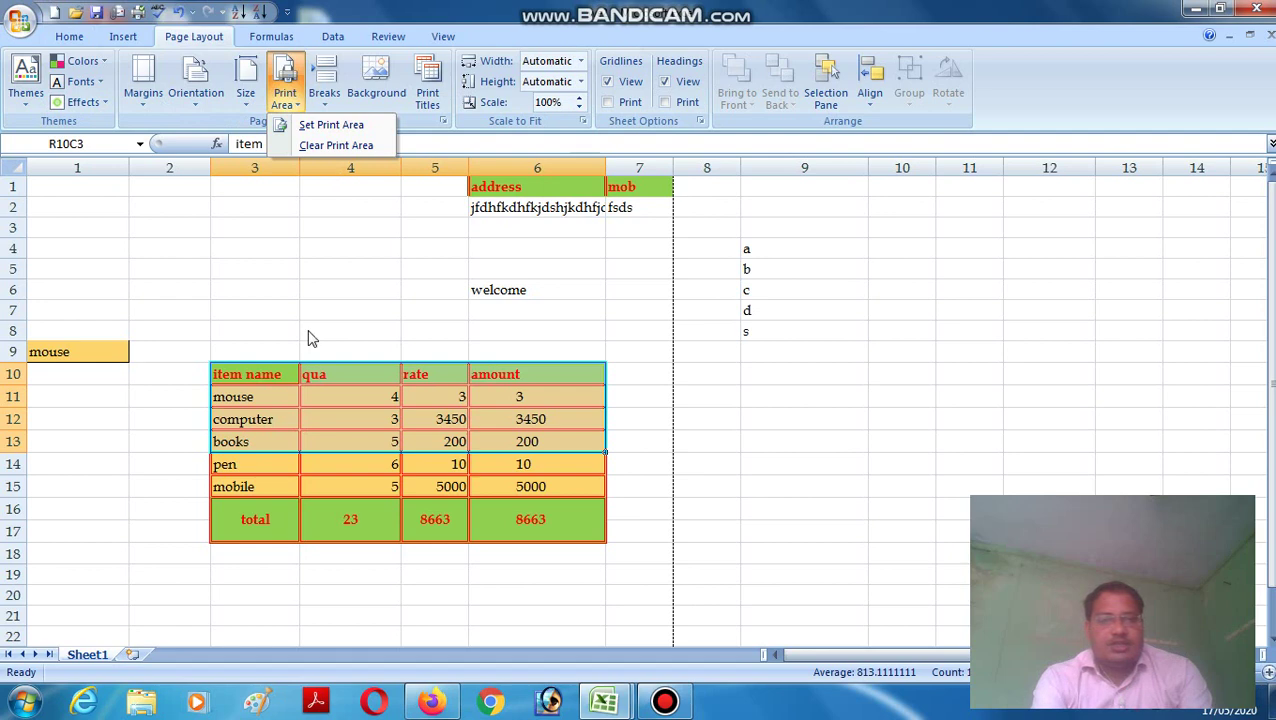
left_click(290, 420)
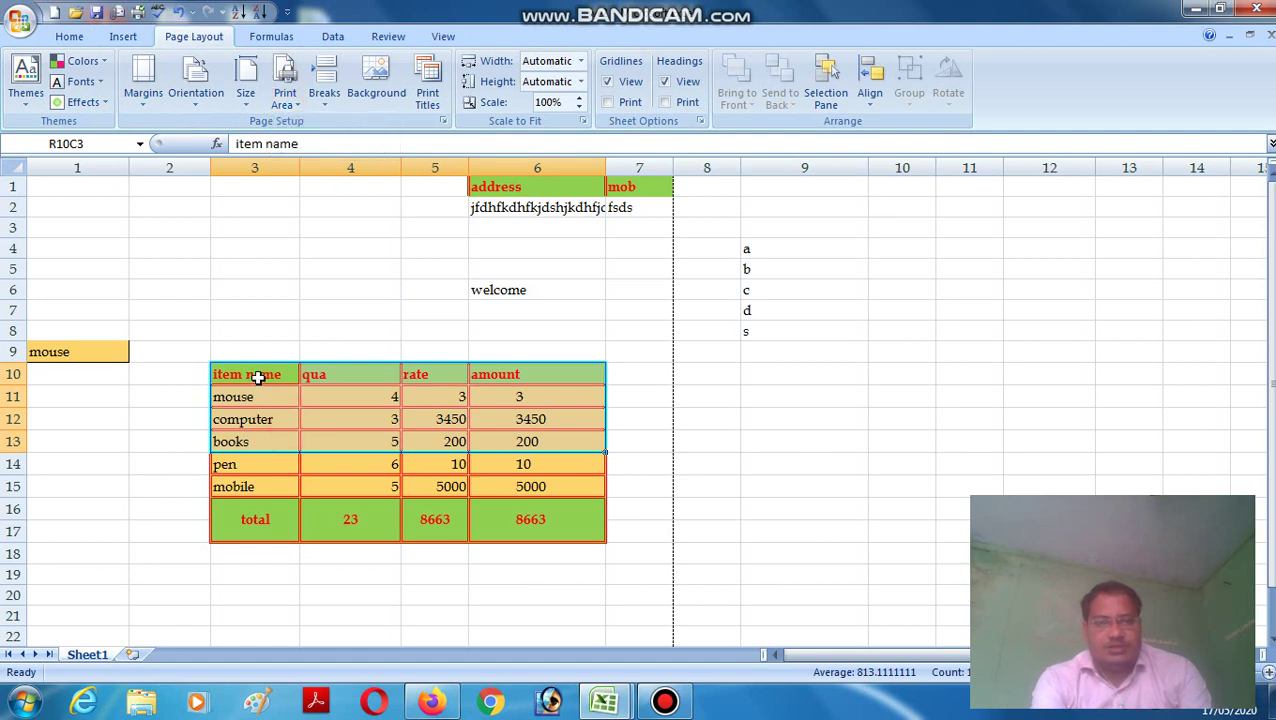
left_click_drag(258, 377, 339, 434)
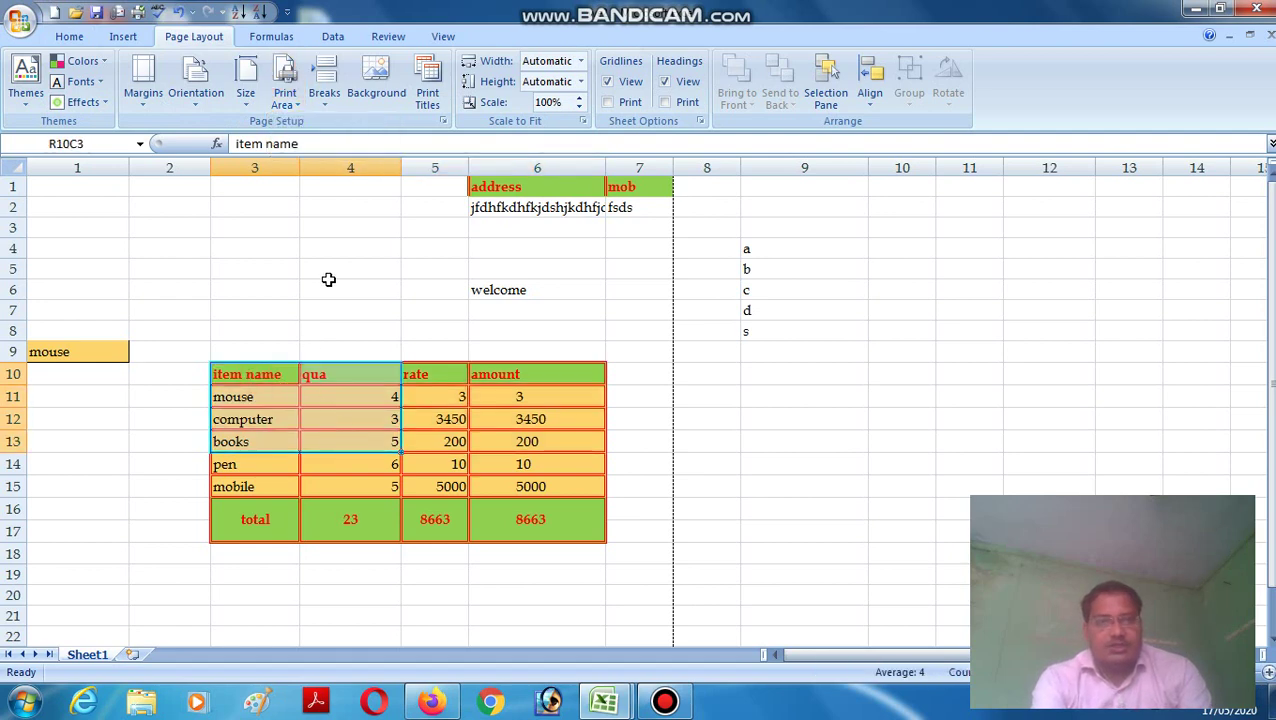
left_click(287, 97)
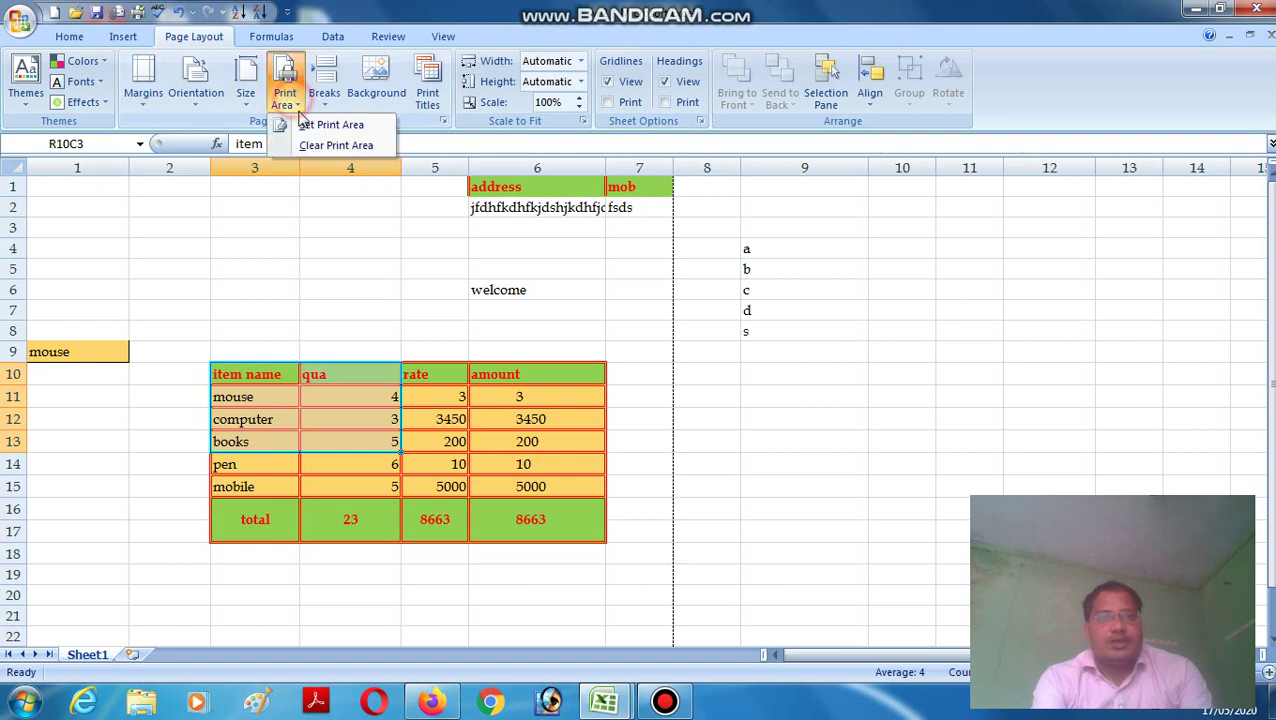
left_click(322, 126)
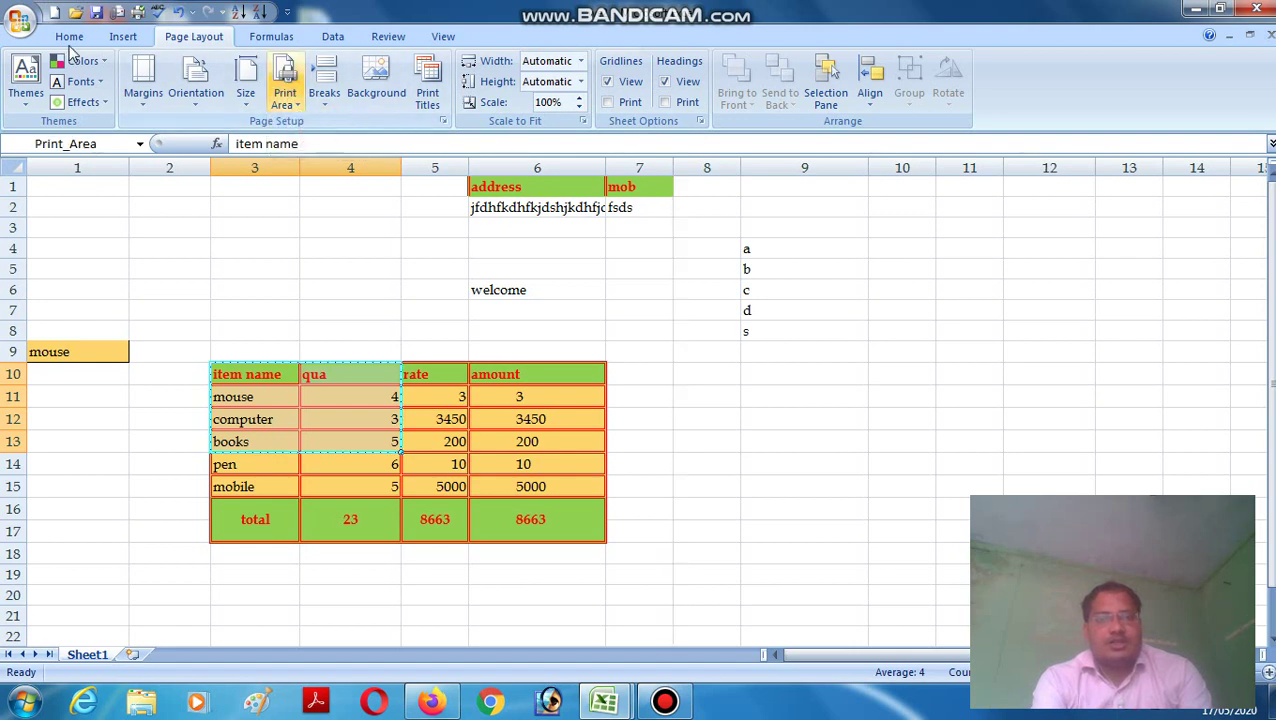
Step: Check the two-column print area in Print Preview and return to the worksheet
left_click(22, 22)
mouse_move(86, 238)
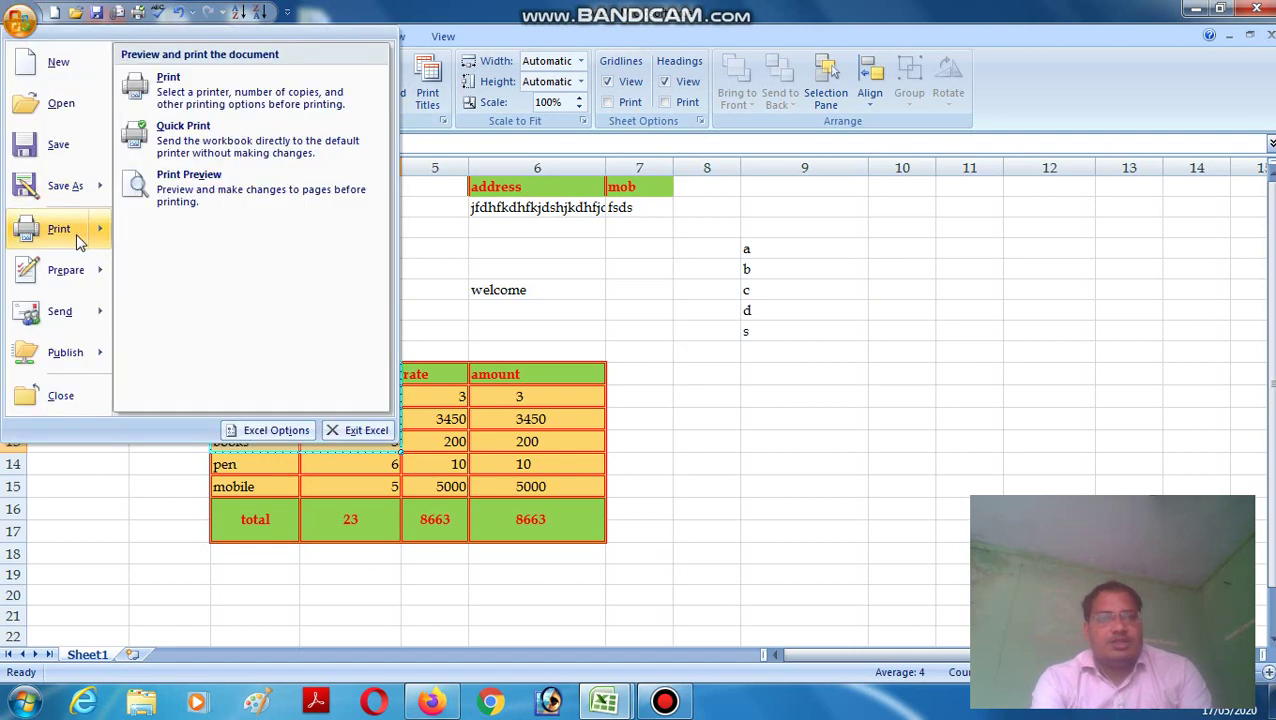
left_click(205, 196)
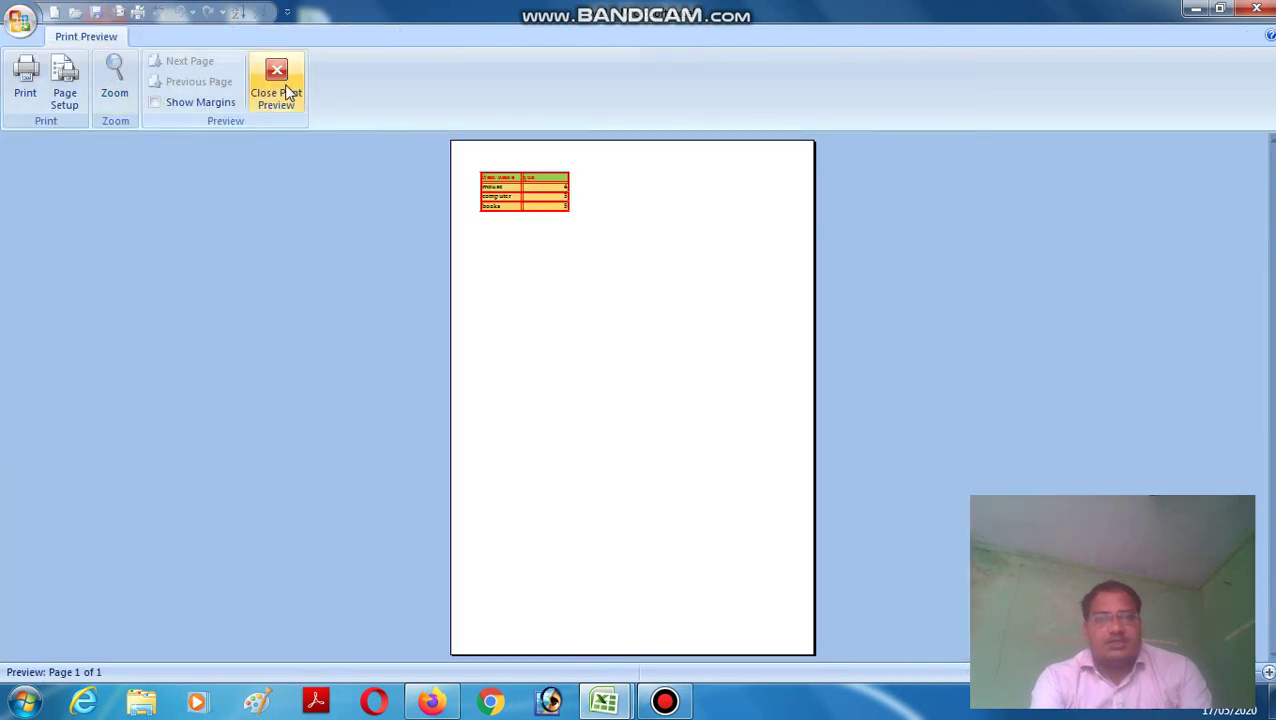
left_click(282, 88)
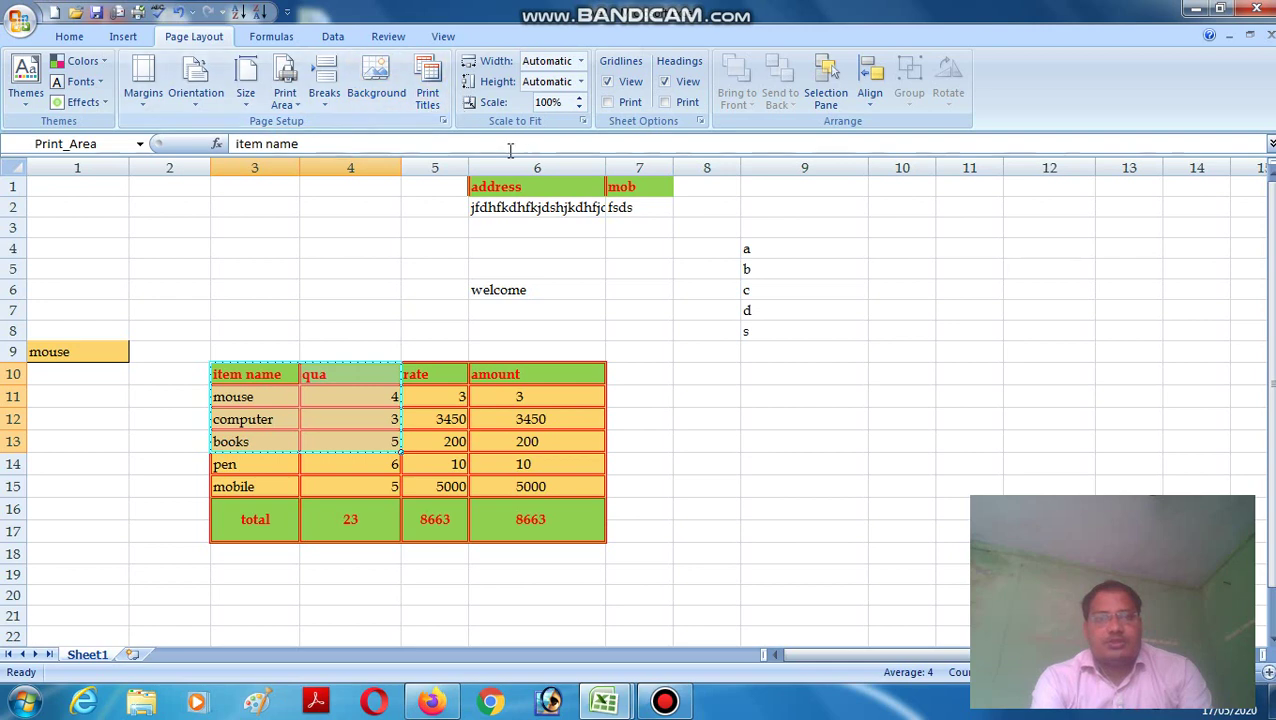
Step: Clear the print area covering the item name and qua columns
left_click(285, 98)
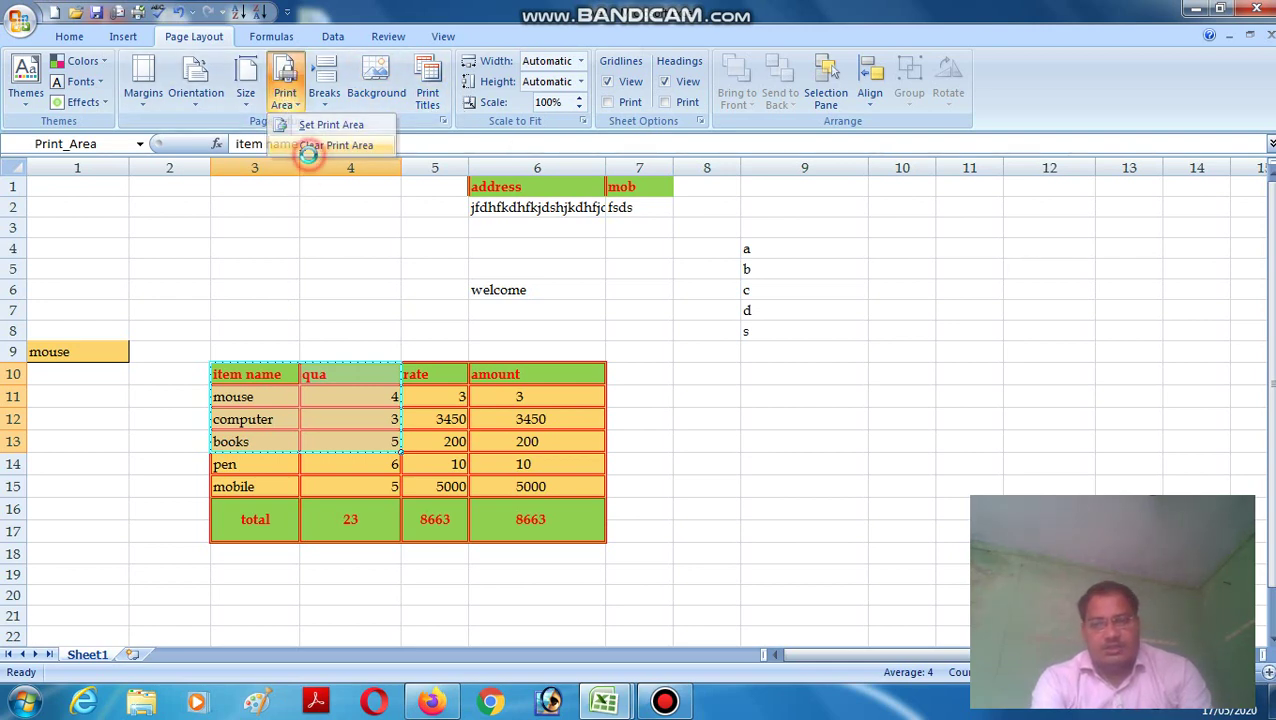
left_click(309, 150)
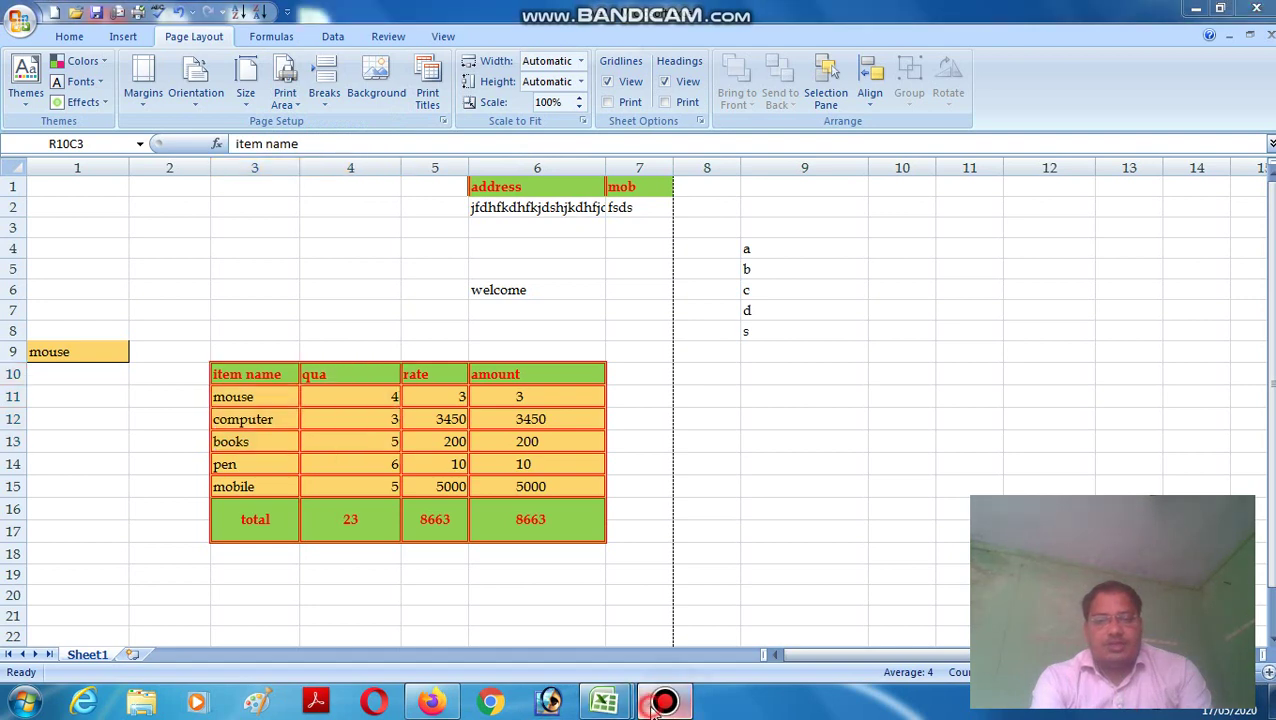
left_click(660, 703)
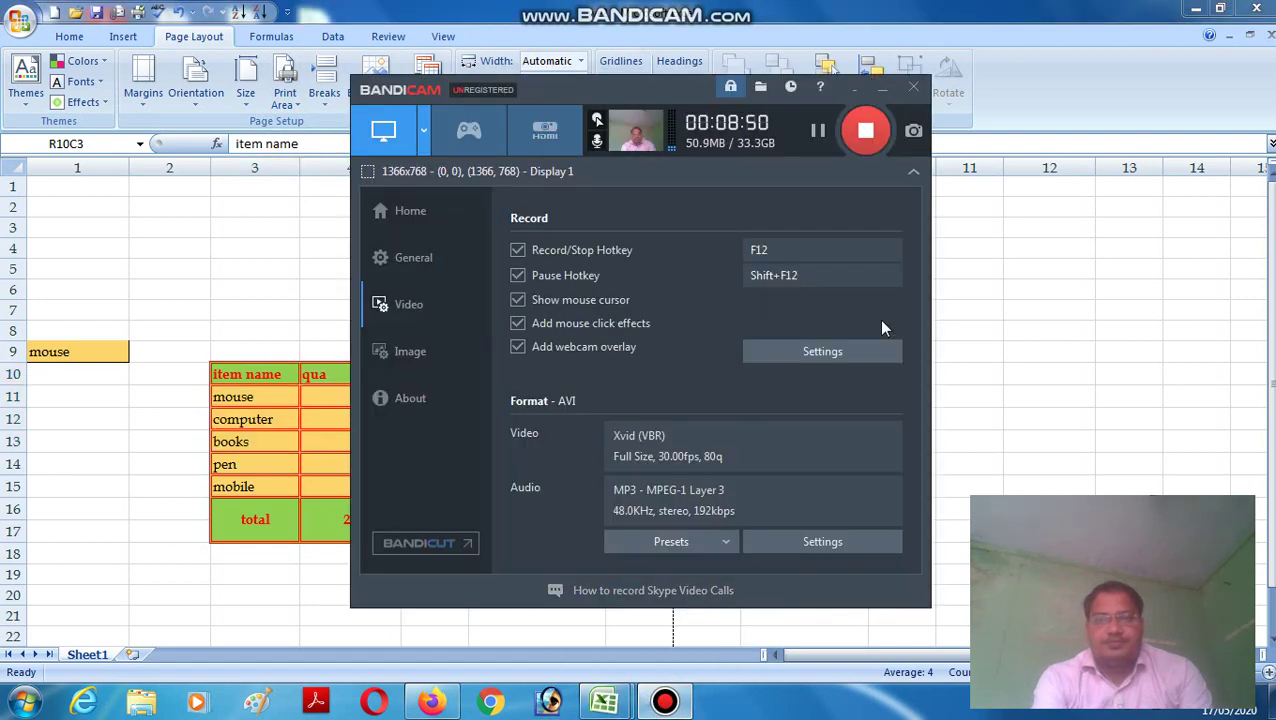